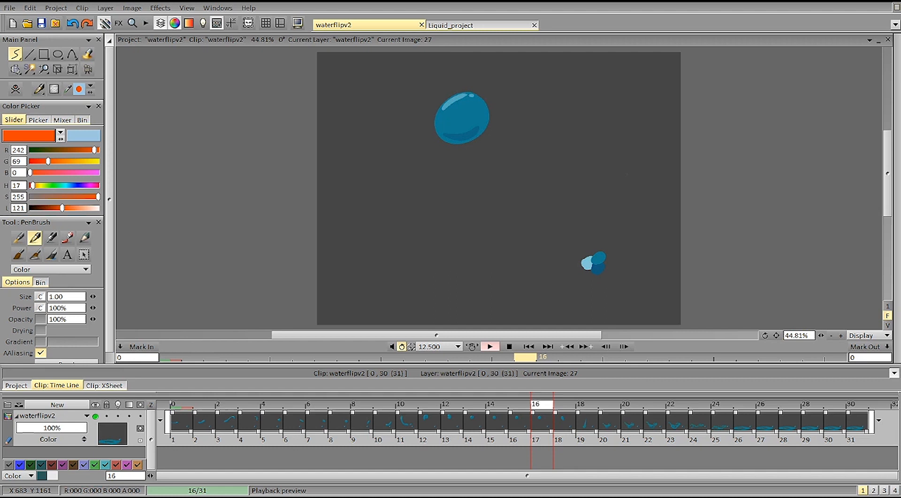
# Step: Play back the waterflipv2 animation, then examine how the water shape changes across images 1 to 11
pyautogui.click(490, 347)
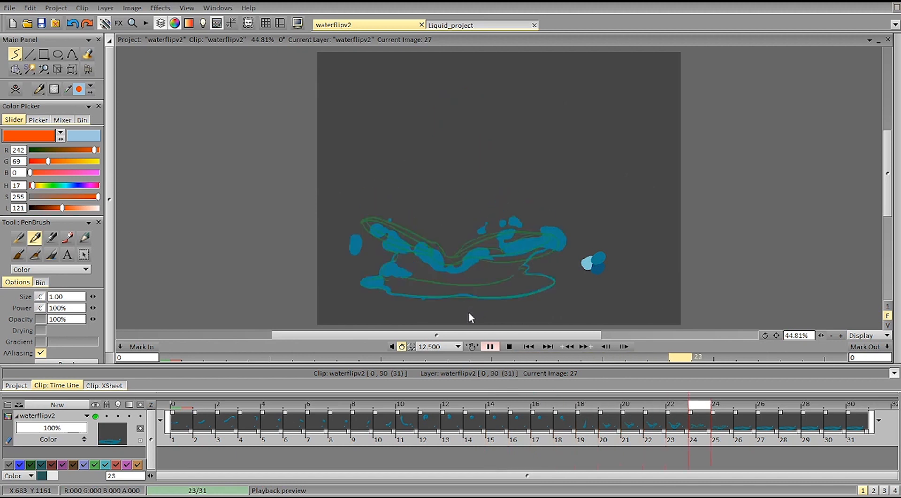
pyautogui.click(485, 348)
pyautogui.click(199, 413)
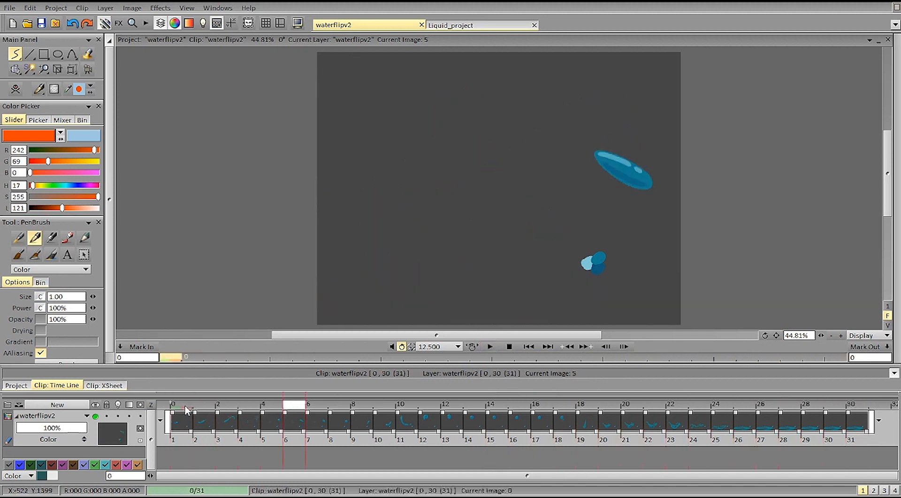
pyautogui.click(249, 421)
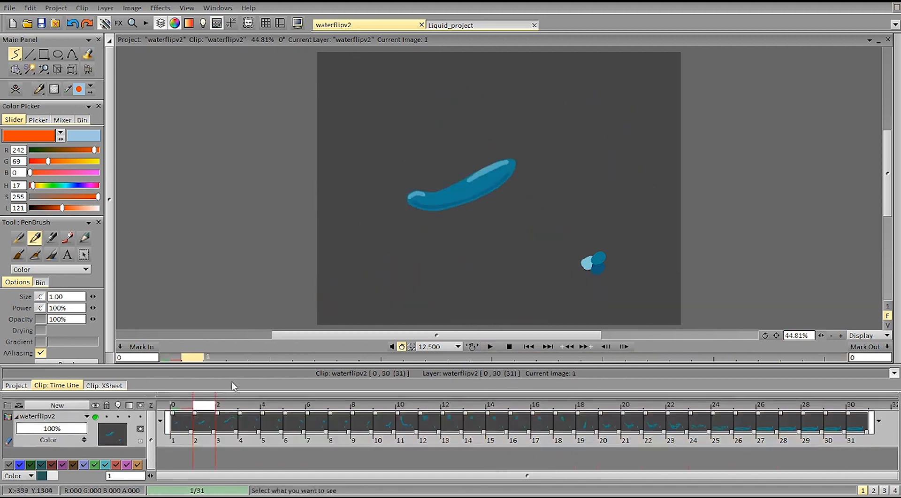
pyautogui.press('Right')
pyautogui.press('Right')
pyautogui.press('Right')
pyautogui.press('Right')
pyautogui.press('Right')
pyautogui.press('Right')
pyautogui.press('Right')
pyautogui.press('Right')
pyautogui.press('Right')
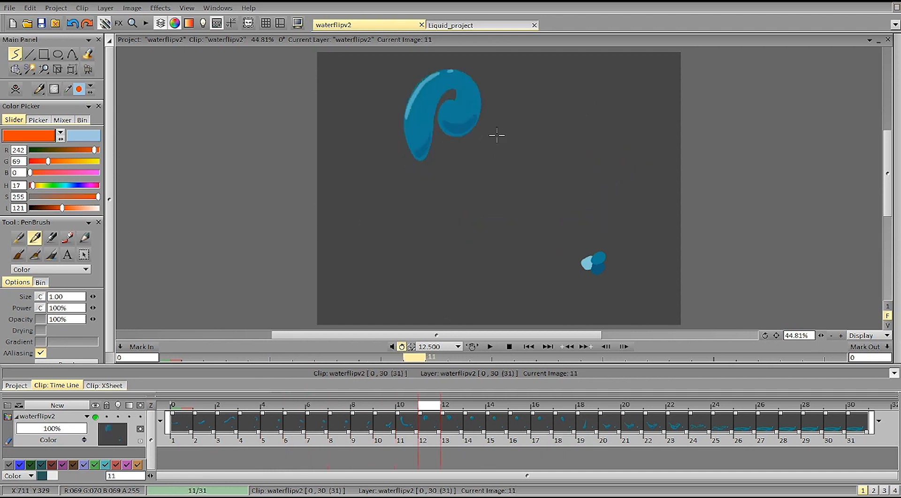
pyautogui.press('Left')
pyautogui.press('Left')
pyautogui.press('Left')
pyautogui.press('Left')
pyautogui.press('Left')
pyautogui.press('Left')
pyautogui.press('Left')
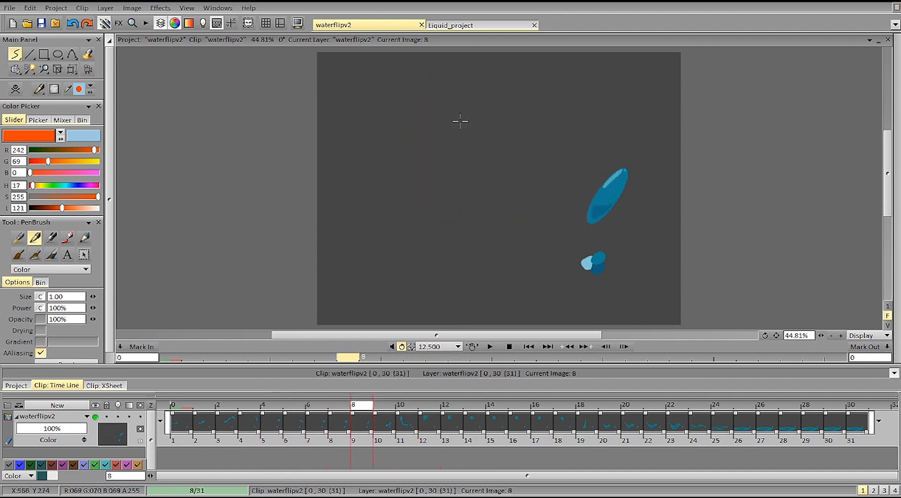
# Step: Replay the animation, then compare images 10 to 13, where the water stream curls into a drop
pyautogui.click(490, 346)
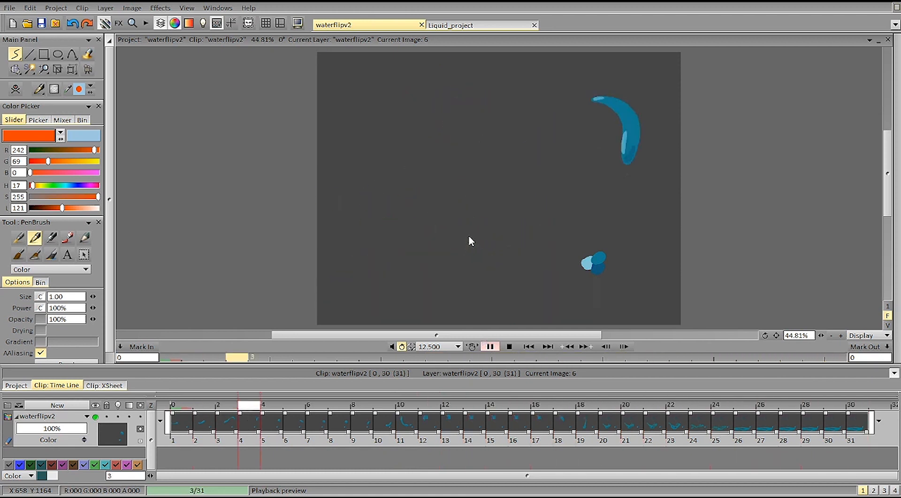
pyautogui.click(432, 408)
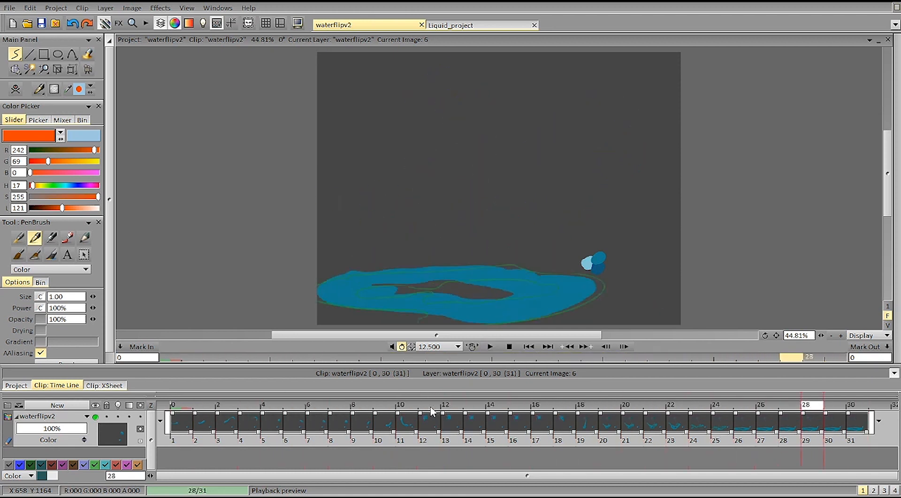
pyautogui.press('Right')
pyautogui.press('Right')
pyautogui.press('Right')
pyautogui.press('Right')
pyautogui.press('Left')
pyautogui.press('Left')
pyautogui.press('Left')
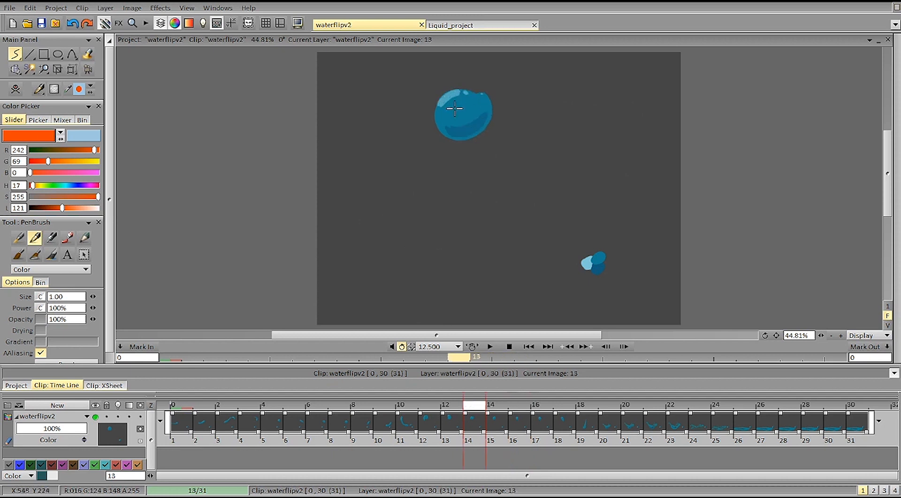
pyautogui.press('Left')
pyautogui.press('Left')
pyautogui.press('Left')
pyautogui.press('Right')
pyautogui.press('Right')
pyautogui.press('Right')
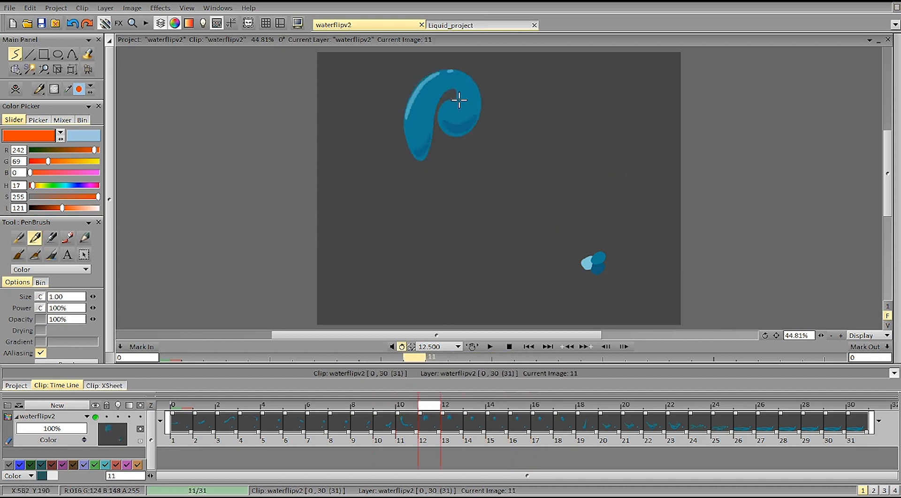
pyautogui.press('Left')
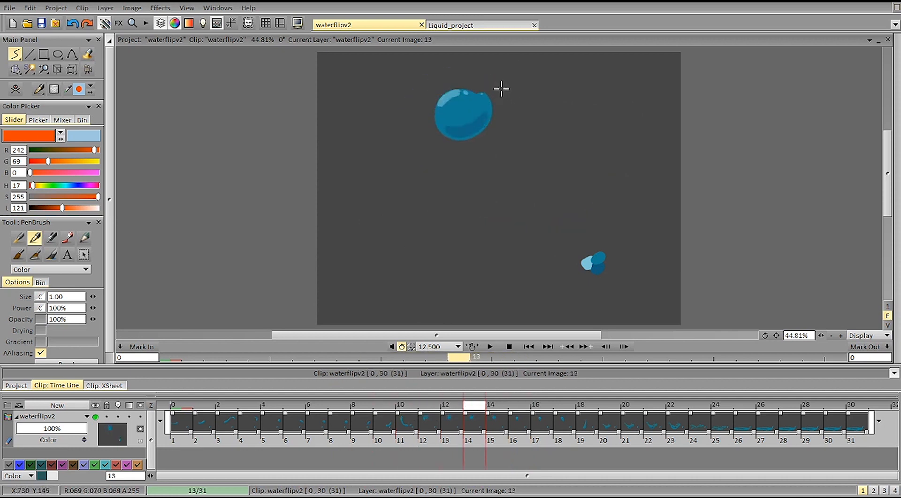
# Step: Flip between images 11, 12 and 13 to examine how the curled tail merges into the round drop
pyautogui.press('Left')
pyautogui.press('Right')
pyautogui.press('Right')
pyautogui.press('Left')
pyautogui.press('Right')
pyautogui.press('Left')
pyautogui.press('Right')
pyautogui.press('Right')
pyautogui.press('Left')
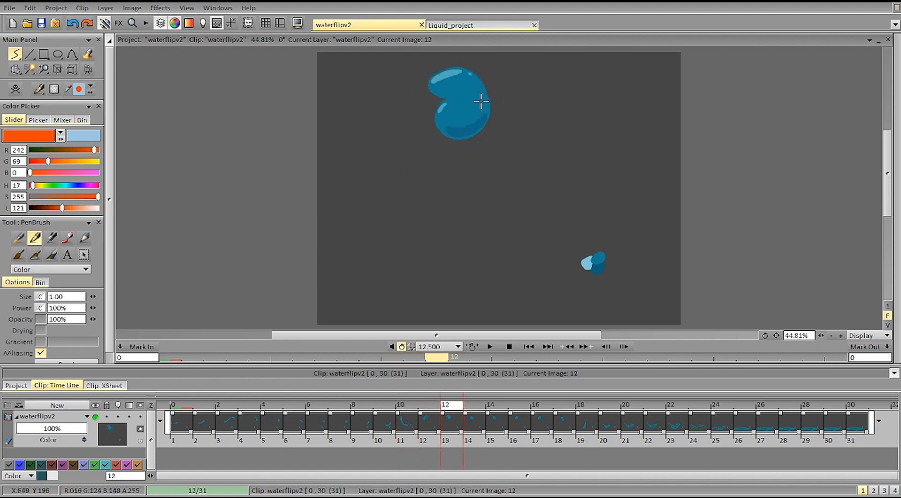
pyautogui.press('Left')
pyautogui.press('Right')
pyautogui.press('Right')
pyautogui.press('Left')
pyautogui.press('Right')
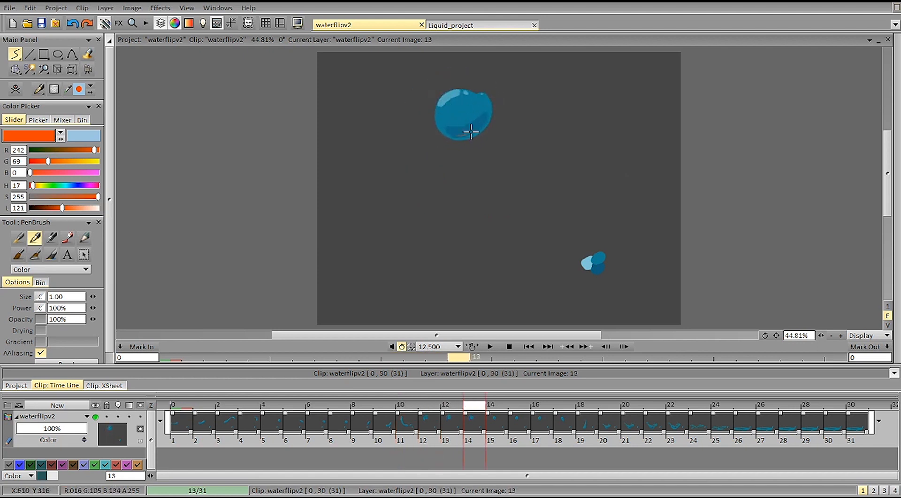
pyautogui.press('Left')
pyautogui.press('Left')
pyautogui.press('Left')
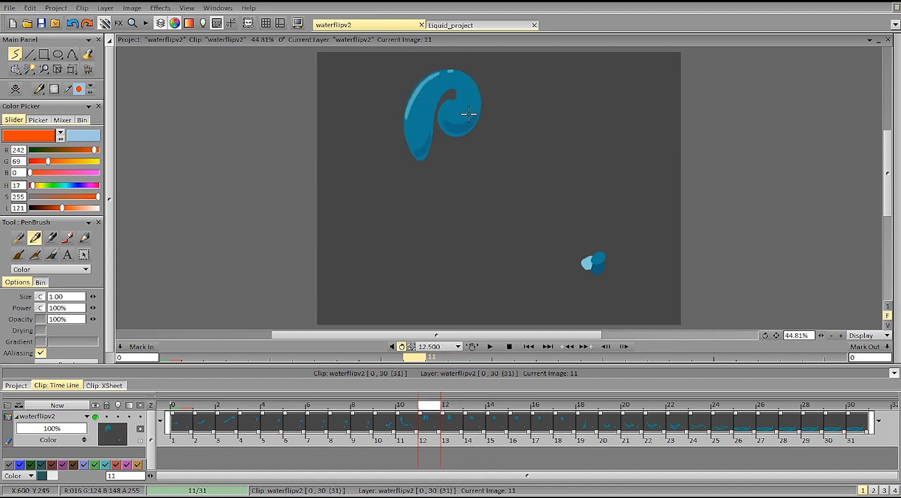
# Step: Examine the drop's motion from image 10 through image 16 and beyond, and return to the curl
pyautogui.press('Left')
pyautogui.press('Right')
pyautogui.press('Right')
pyautogui.press('Right')
pyautogui.press('Right')
pyautogui.press('Left')
pyautogui.press('Left')
pyautogui.press('Right')
pyautogui.press('Right')
pyautogui.press('Right')
pyautogui.press('Right')
pyautogui.press('Right')
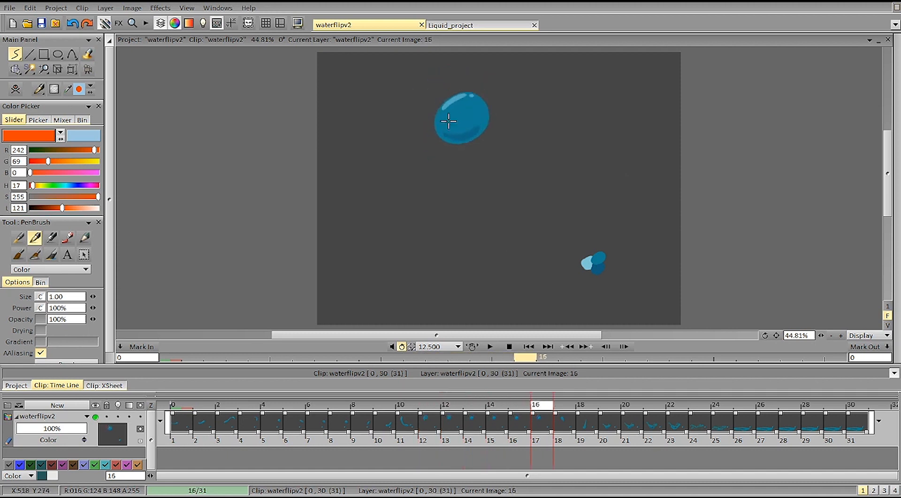
pyautogui.press('Right')
pyautogui.press('Right')
pyautogui.press('Left')
pyautogui.press('Left')
pyautogui.press('Left')
pyautogui.press('Left')
pyautogui.press('Left')
pyautogui.press('Left')
pyautogui.press('Left')
pyautogui.press('Left')
pyautogui.press('Right')
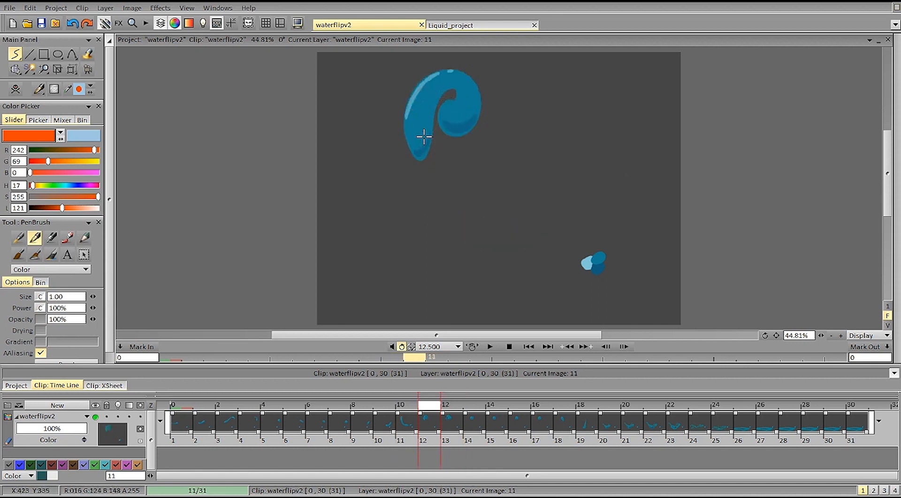
# Step: Compare the elongated stream on image 10 with the curled shapes on images 11 and 12
pyautogui.press('Right')
pyautogui.press('Right')
pyautogui.press('Left')
pyautogui.press('Right')
pyautogui.press('Left')
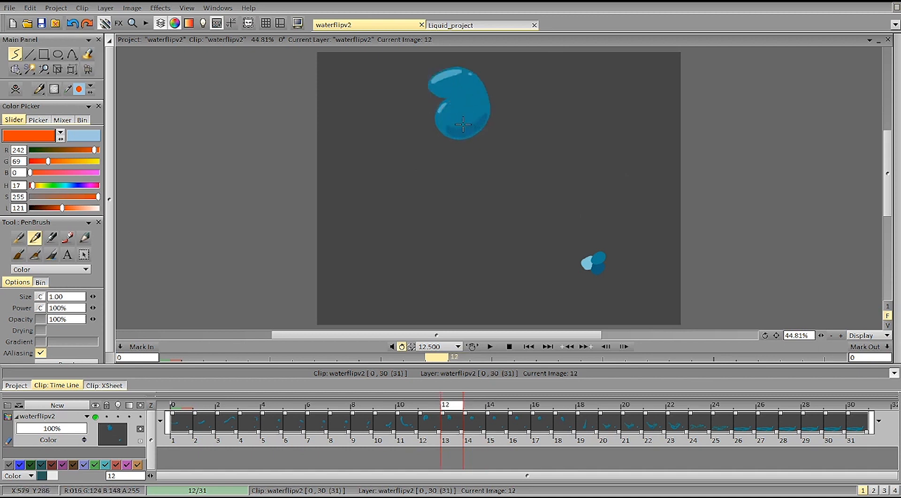
pyautogui.press('Left')
pyautogui.press('Left')
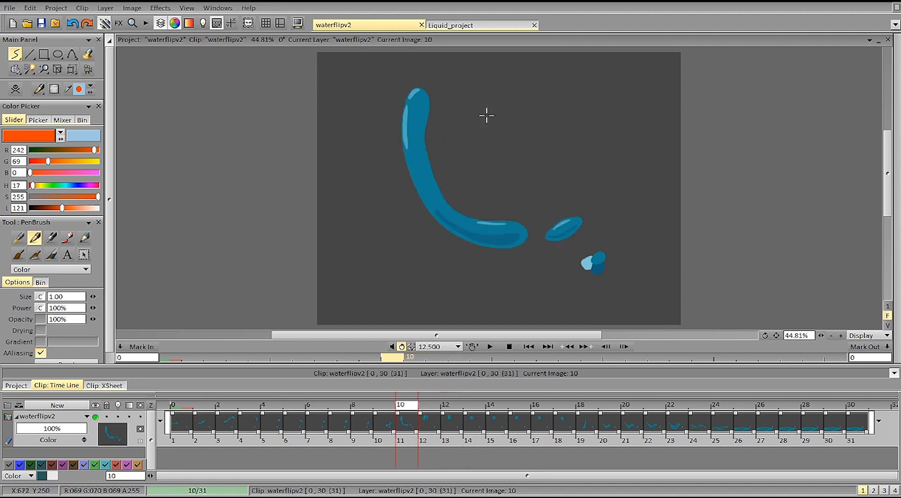
pyautogui.press('Right')
pyautogui.press('Right')
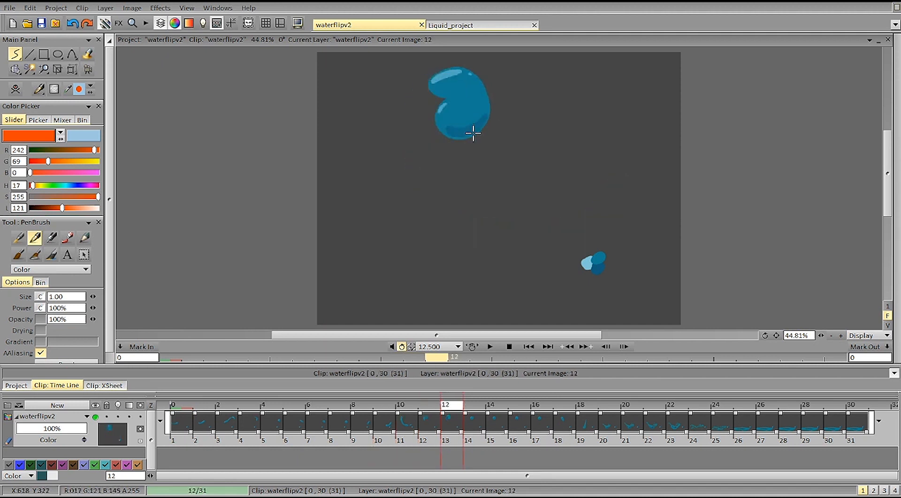
pyautogui.press('Left')
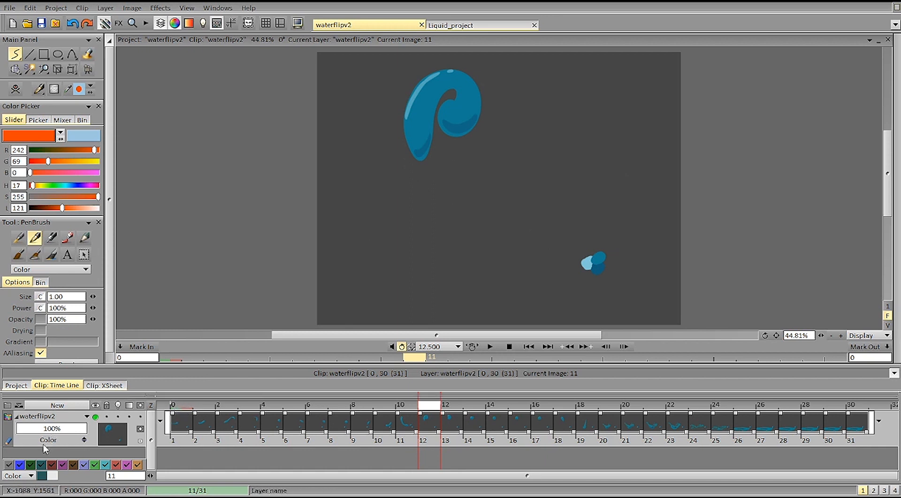
# Step: Examine the stream's opening movement frame by frame from the first image towards image 11
pyautogui.click(179, 406)
pyautogui.press('Right')
pyautogui.press('Right')
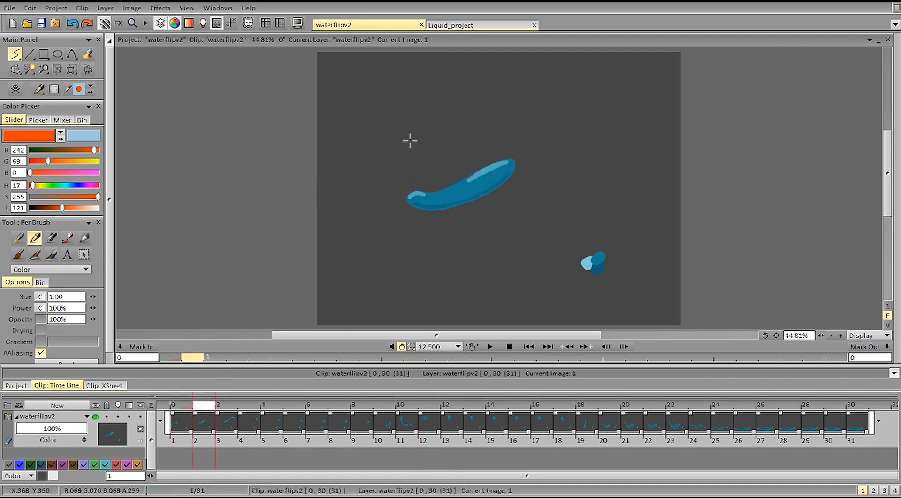
pyautogui.press('Left')
pyautogui.press('Left')
pyautogui.press('Right')
pyautogui.press('Right')
pyautogui.press('Right')
pyautogui.press('Right')
pyautogui.press('Right')
pyautogui.press('Right')
pyautogui.press('Right')
pyautogui.press('Right')
pyautogui.press('Right')
pyautogui.press('Right')
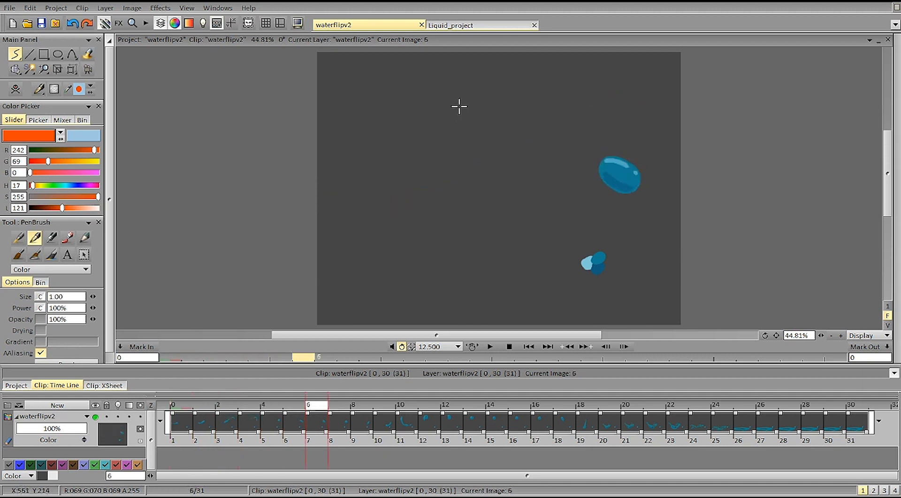
pyautogui.press('Right')
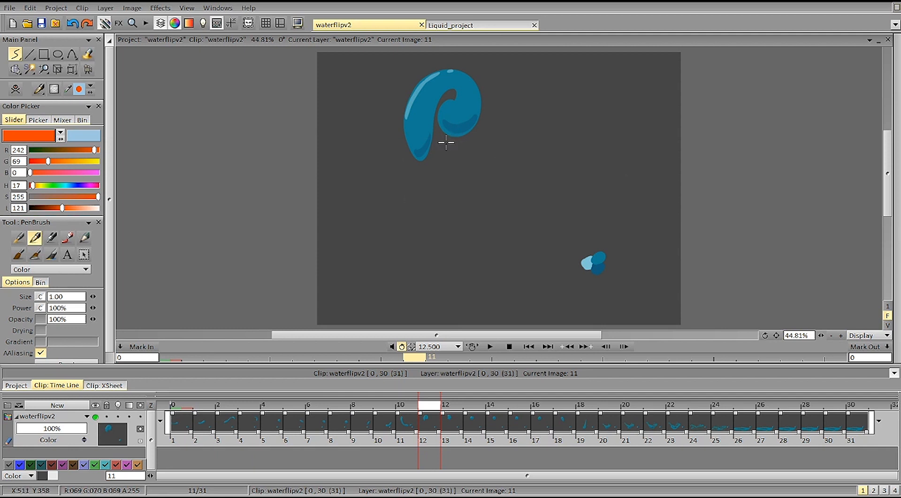
# Step: Examine the drop's shape and settling between images 12 and 17, ending on image 14
pyautogui.press('Right')
pyautogui.press('Right')
pyautogui.press('Right')
pyautogui.press('Right')
pyautogui.press('Right')
pyautogui.press('Right')
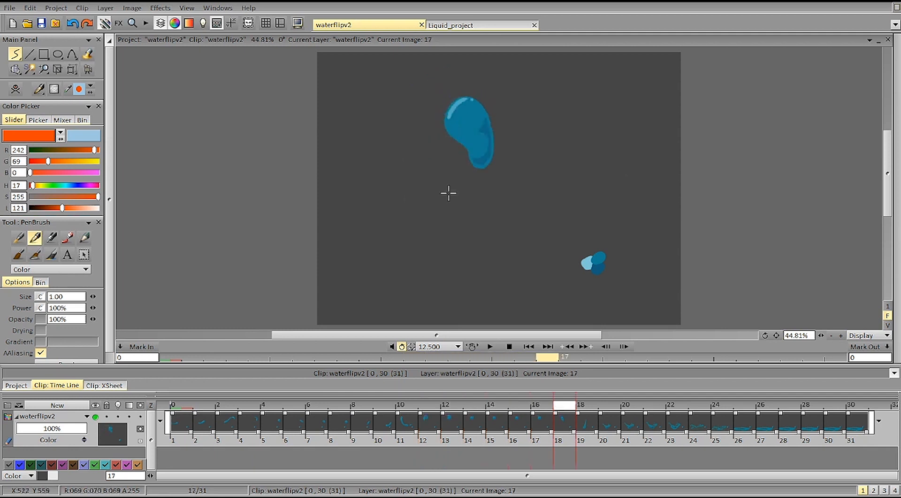
pyautogui.press('Left')
pyautogui.press('Left')
pyautogui.press('Left')
pyautogui.press('Left')
pyautogui.press('Left')
pyautogui.press('Left')
pyautogui.press('Left')
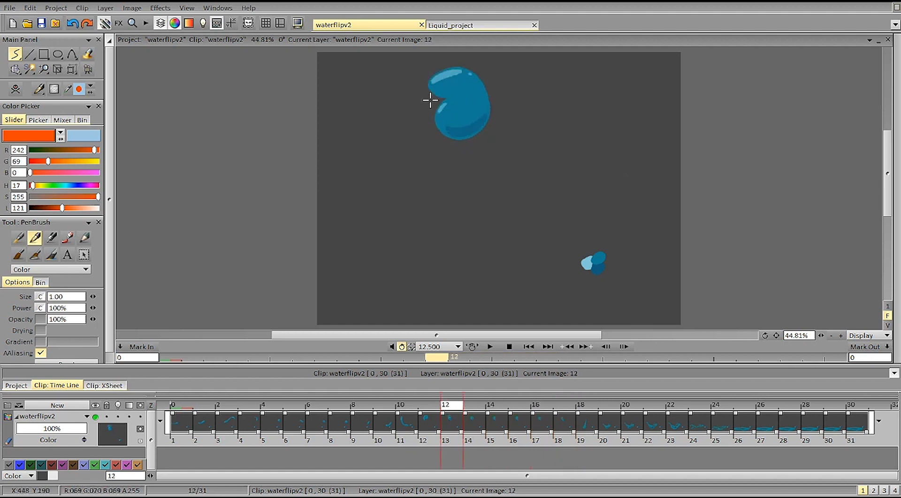
pyautogui.press('Right')
pyautogui.press('Right')
pyautogui.press('Right')
pyautogui.press('Right')
pyautogui.press('Right')
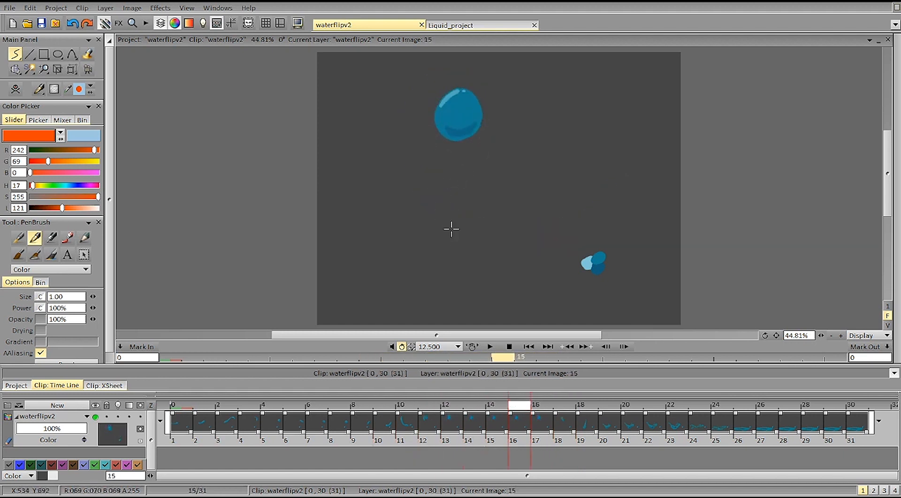
pyautogui.press('Right')
pyautogui.press('Left')
pyautogui.press('Left')
pyautogui.press('Left')
pyautogui.press('Left')
pyautogui.press('Left')
pyautogui.press('Left')
pyautogui.press('Left')
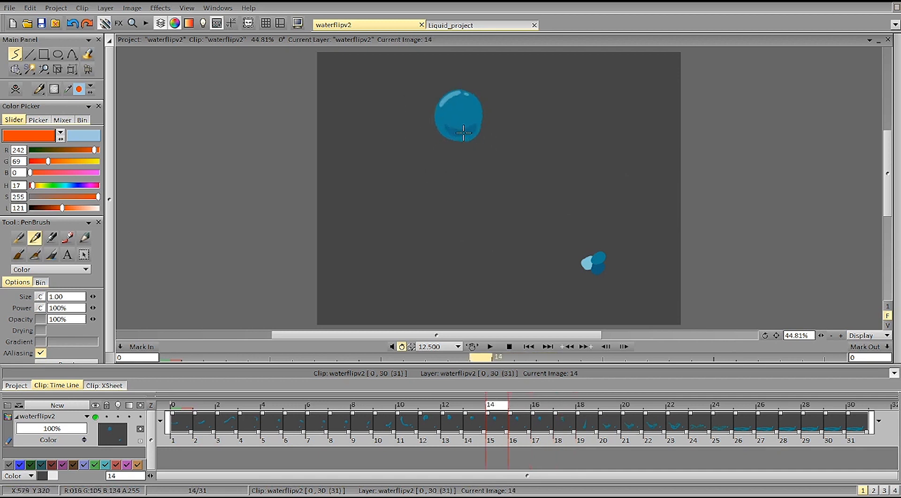
# Step: Add a new layer above waterflipv2 and set its behaviour past the last image to Hold
pyautogui.click(190, 411)
pyautogui.hotkey('ctrl', 'shift', 'n')
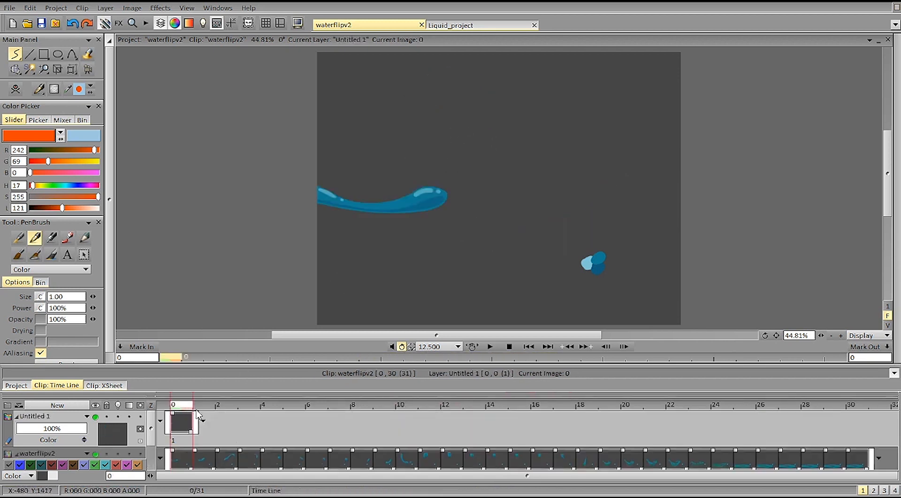
pyautogui.click(203, 422)
pyautogui.click(212, 429)
# Step: Sketch orange guide arcs over the curl on image 11 and short marks beside the drop on image 12
pyautogui.press('Right')
pyautogui.press('Right')
pyautogui.press('Right')
pyautogui.press('Right')
pyautogui.press('Right')
pyautogui.press('Right')
pyautogui.press('Right')
pyautogui.press('Right')
pyautogui.press('Right')
pyautogui.press('Right')
pyautogui.press('Right')
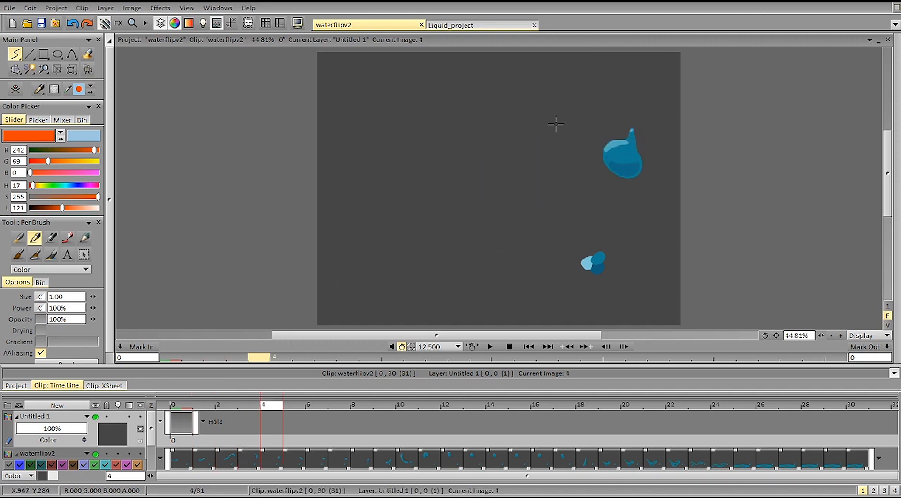
pyautogui.moveTo(438, 92); pyautogui.dragTo(474, 109)
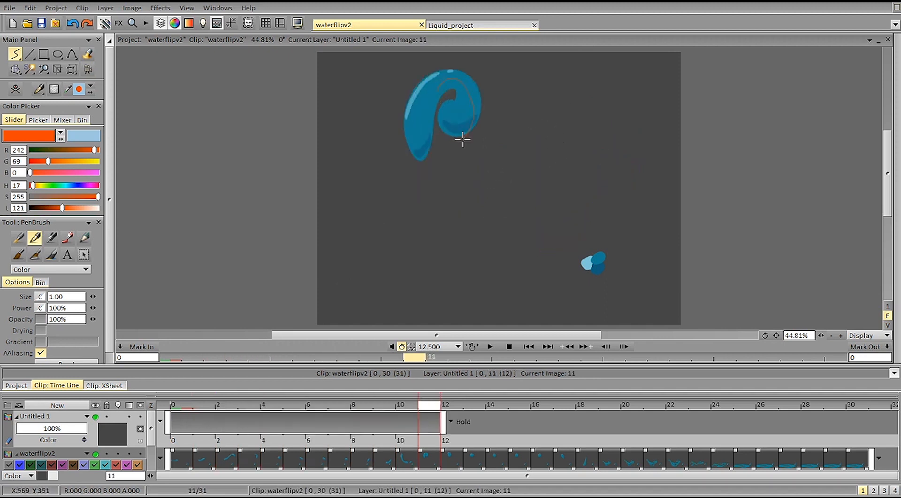
pyautogui.press('Right')
pyautogui.moveTo(435, 122)
pyautogui.mouseDown()
pyautogui.moveTo(427, 124)
pyautogui.moveTo(424, 111)
pyautogui.mouseUp()
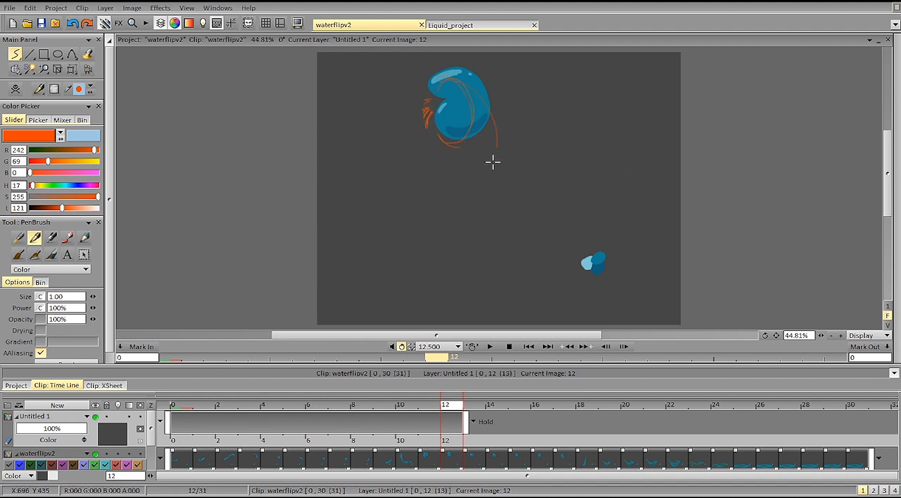
# Step: Compare the drop's position against the orange guide marks through image 17, ending on image 14
pyautogui.press('Left')
pyautogui.press('Left')
pyautogui.press('Left')
pyautogui.press('Right')
pyautogui.press('Right')
pyautogui.press('Right')
pyautogui.press('Right')
pyautogui.press('Right')
pyautogui.press('Right')
pyautogui.press('Right')
pyautogui.press('Right')
pyautogui.press('Right')
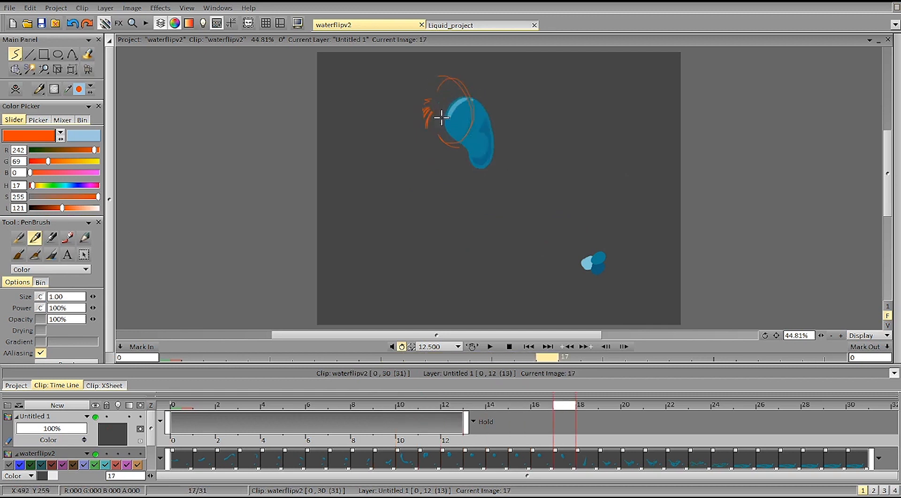
pyautogui.press('Left')
pyautogui.press('Left')
pyautogui.press('Left')
pyautogui.press('Left')
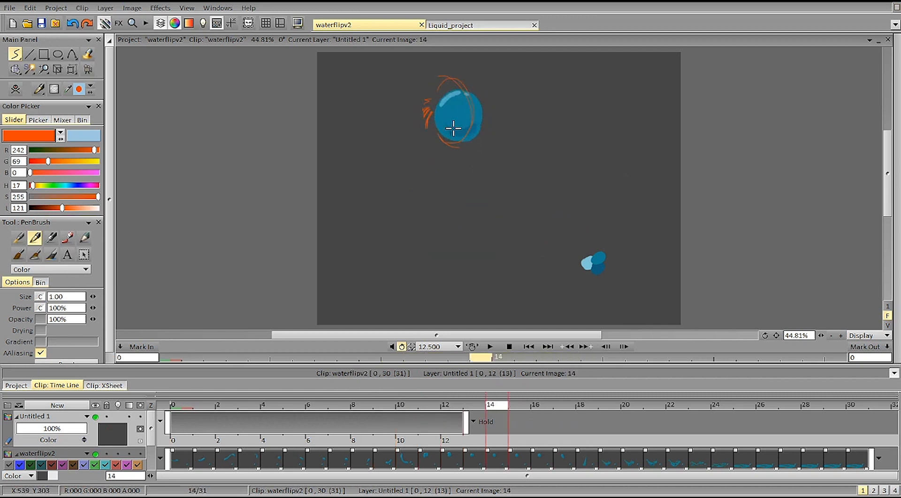
# Step: Undo the extra stroke on image 14 and clear the orange guide sketch from the new layer
pyautogui.moveTo(444, 127); pyautogui.dragTo(442, 126)
pyautogui.hotkey('ctrl', 'z')
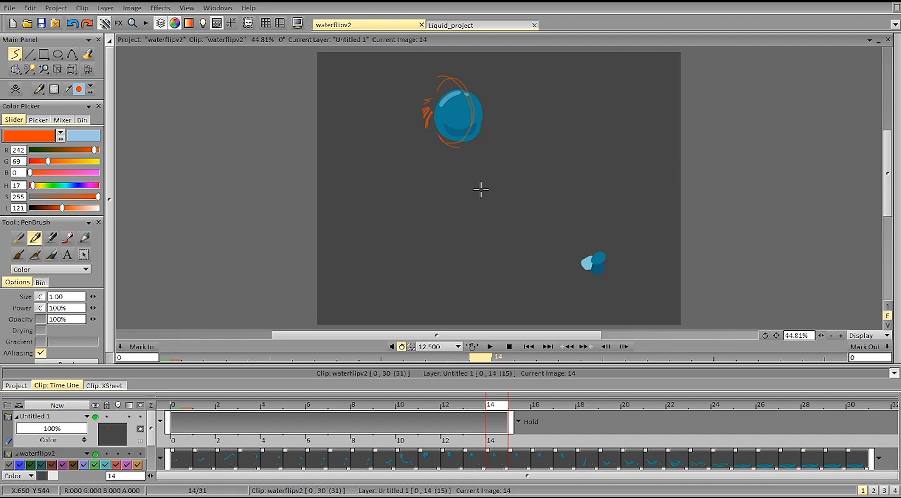
pyautogui.press('Left')
pyautogui.press('Left')
pyautogui.press('Left')
pyautogui.press('Left')
pyautogui.press('Left')
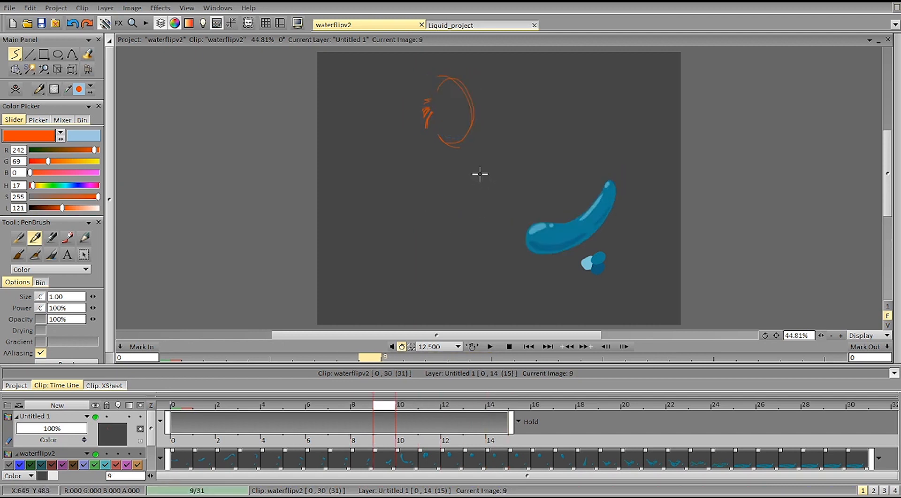
pyautogui.press('BackSpace')
# Step: Compare the frames leading into the curl up to image 12 again, then play back the whole animation
pyautogui.press('Left')
pyautogui.press('Left')
pyautogui.press('Right')
pyautogui.press('Right')
pyautogui.press('Right')
pyautogui.press('Right')
pyautogui.press('Left')
pyautogui.press('Right')
pyautogui.press('Right')
pyautogui.press('Left')
pyautogui.press('Left')
pyautogui.press('Right')
pyautogui.press('Right')
pyautogui.click(489, 347)
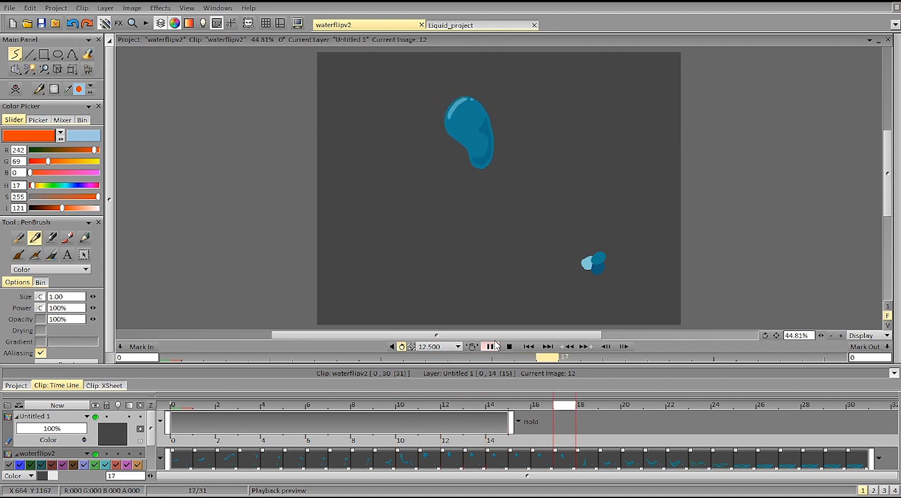
# Step: Inspect the opening images of the water from image 0 to image 3, and play back the whole animation
pyautogui.click(195, 404)
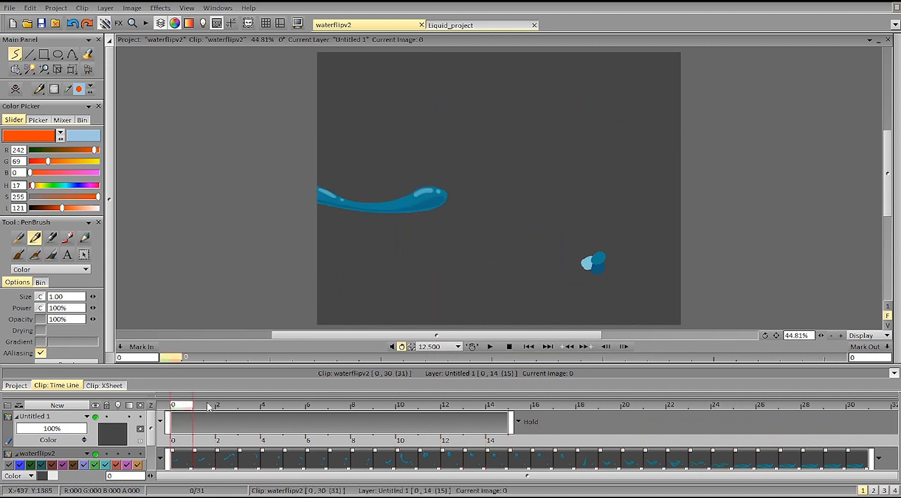
pyautogui.press('Right')
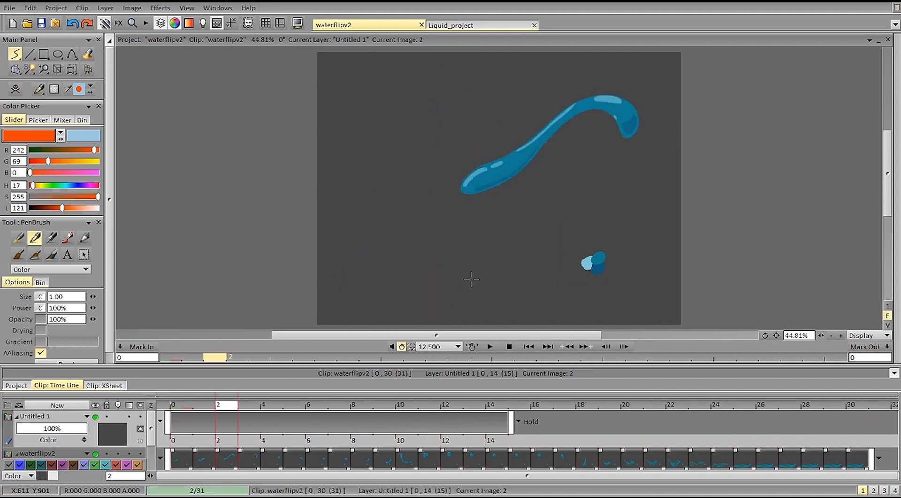
pyautogui.press('Right')
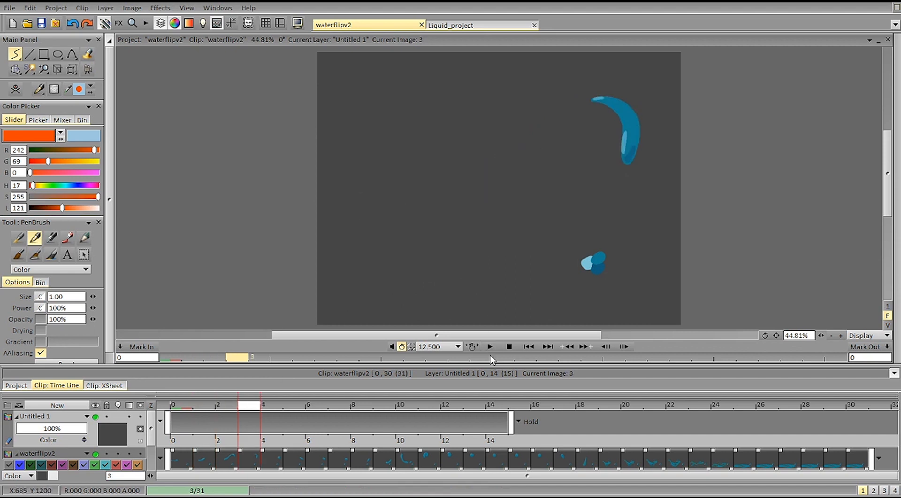
pyautogui.click(490, 346)
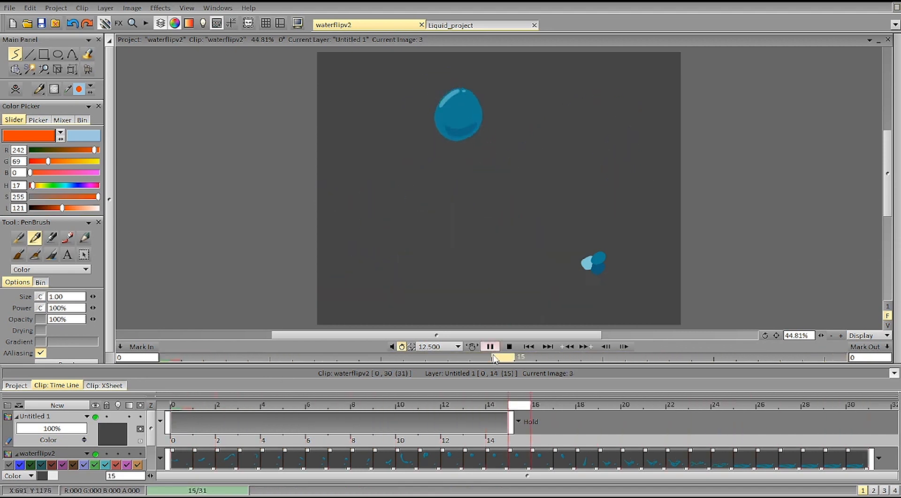
pyautogui.click(491, 347)
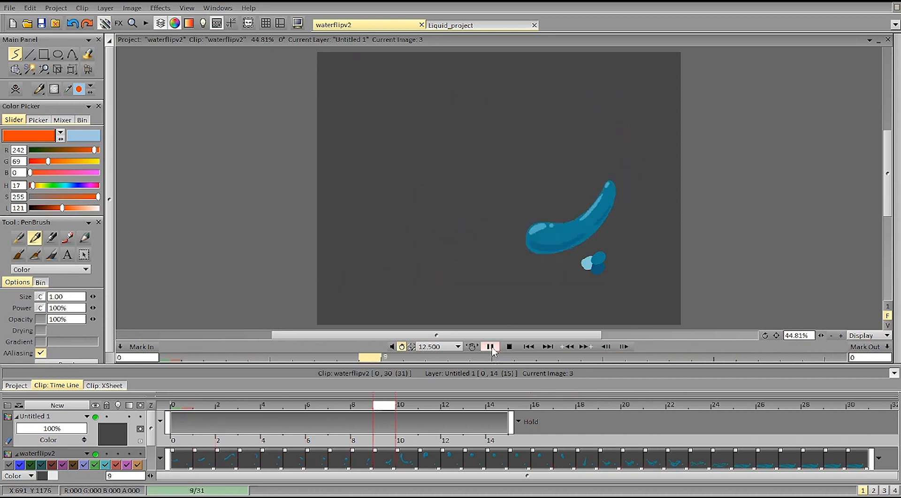
# Step: Sample the water's highlight blue on image 0, lighten it to RGB 192, 224, 230, and switch to the filled freehand stroke
pyautogui.click(181, 405)
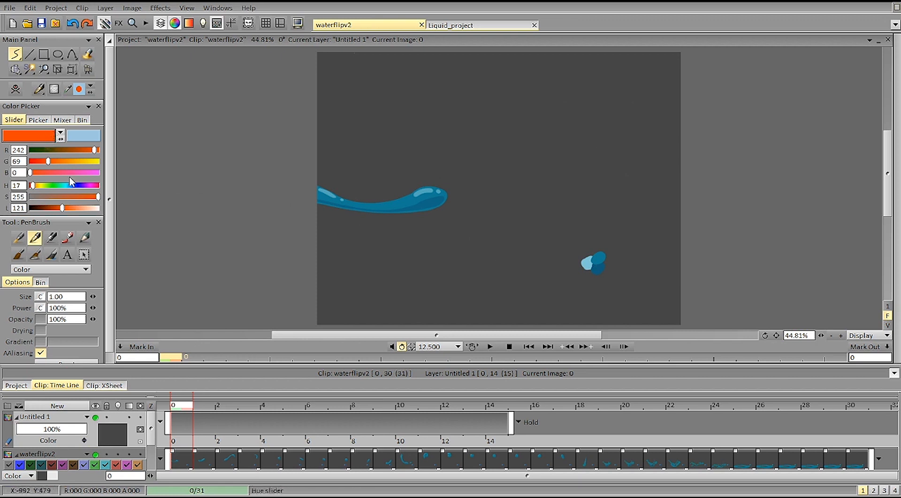
pyautogui.click(423, 192)
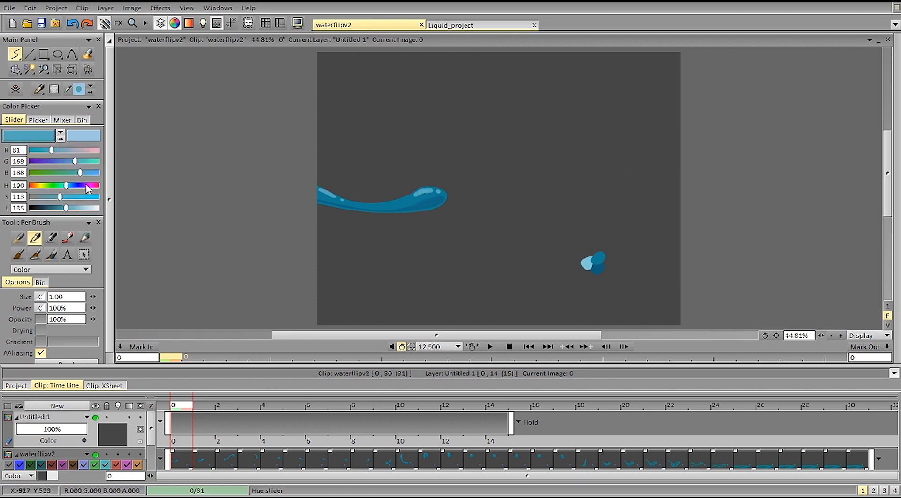
pyautogui.moveTo(71, 208); pyautogui.dragTo(158, 208)
pyautogui.hotkey('shift', 'd')
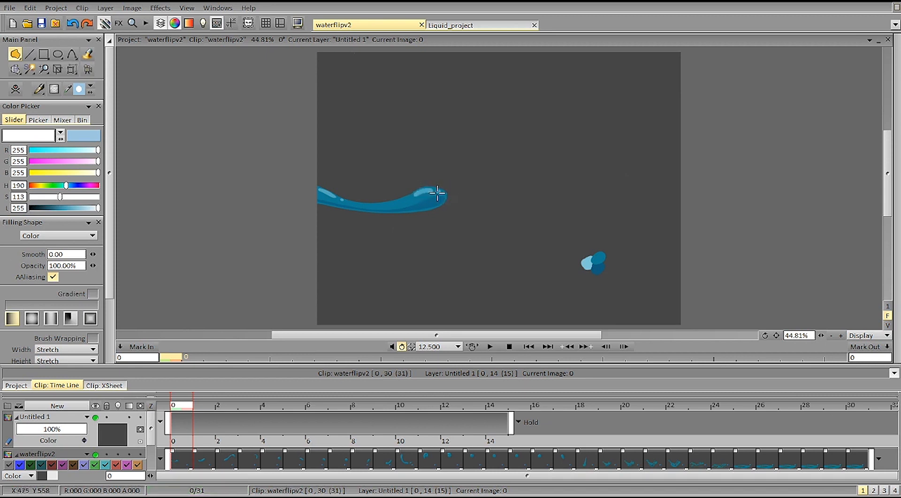
pyautogui.moveTo(98, 208); pyautogui.dragTo(80, 209)
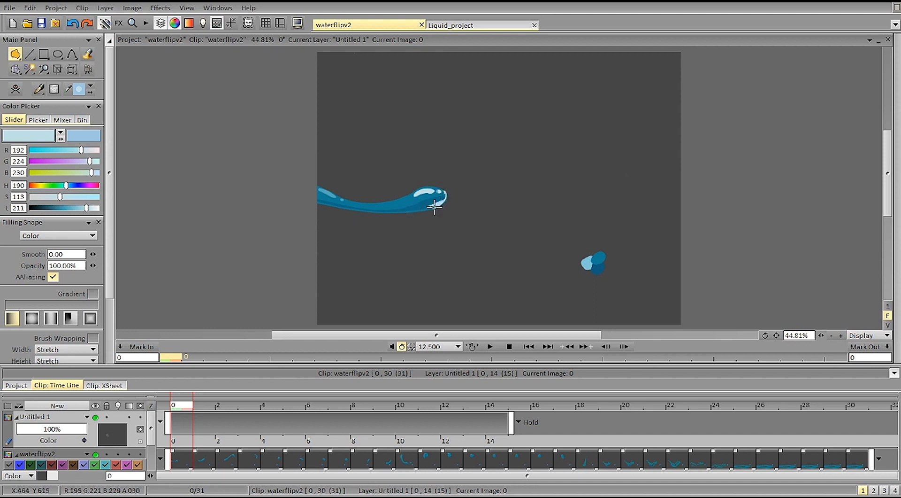
# Step: Paint pale blue highlights and a short thin rim light on the water's rounded tip on image 0, undoing the surplus strokes
pyautogui.moveTo(438, 206)
pyautogui.mouseDown()
pyautogui.moveTo(399, 209)
pyautogui.moveTo(424, 210)
pyautogui.moveTo(450, 195)
pyautogui.moveTo(437, 208)
pyautogui.moveTo(393, 211)
pyautogui.moveTo(441, 205)
pyautogui.mouseUp()
pyautogui.hotkey('ctrl', 'z')
pyautogui.hotkey('ctrl', 'z')
pyautogui.hotkey('ctrl', 'z')
pyautogui.press('d')
pyautogui.hotkey('ctrl', 'z')
pyautogui.moveTo(387, 211); pyautogui.dragTo(438, 203)
pyautogui.hotkey('ctrl', 'z')
pyautogui.hotkey('ctrl', 'z')
pyautogui.hotkey('ctrl', 'z')
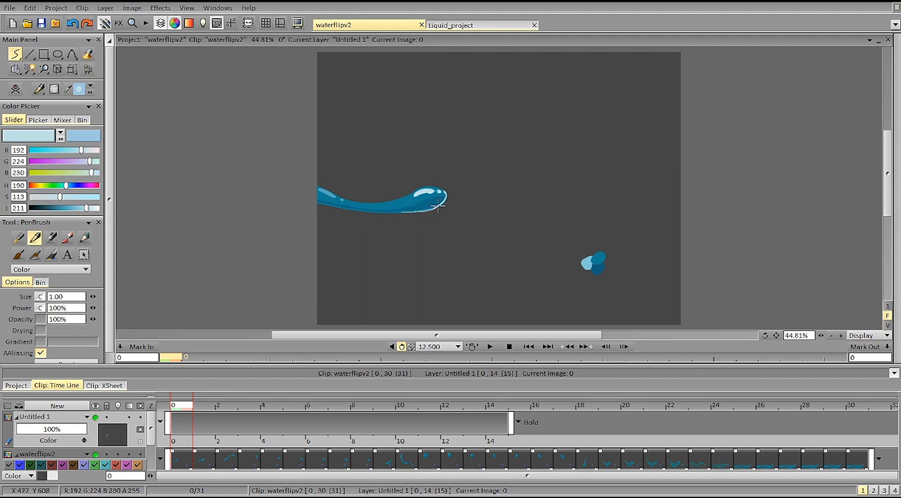
pyautogui.moveTo(399, 151); pyautogui.dragTo(429, 203)
pyautogui.hotkey('ctrl', 'z')
pyautogui.hotkey('ctrl', 'z')
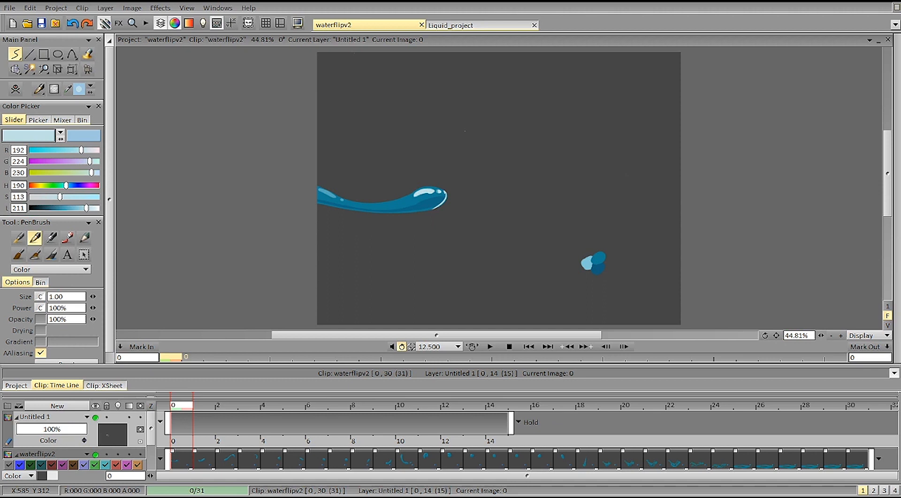
# Step: Create a new layer from the clipboard image of bubbles on bright blue water and enlarge the view of it
pyautogui.click(62, 9)
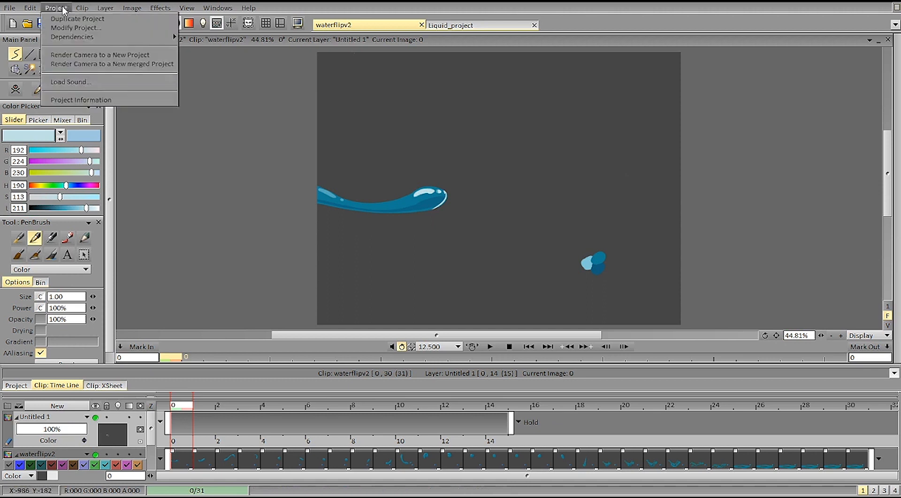
pyautogui.moveTo(105, 8)
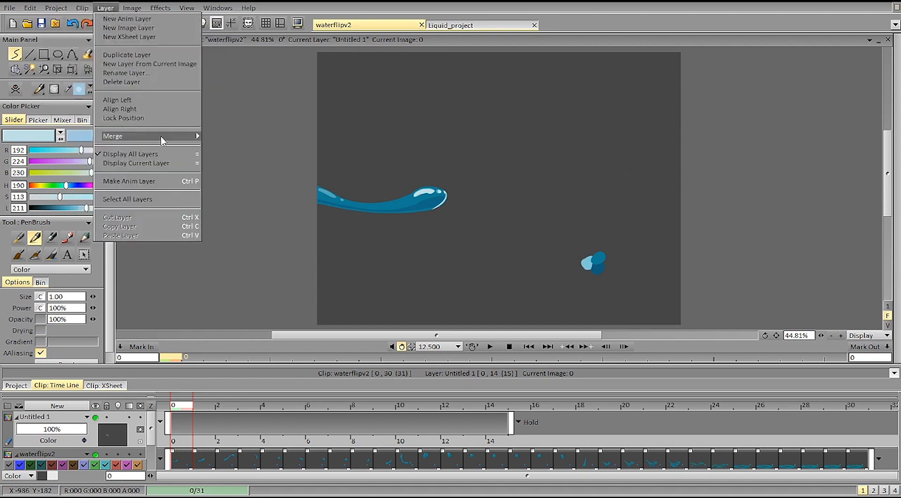
pyautogui.moveTo(30, 8)
pyautogui.moveTo(86, 171)
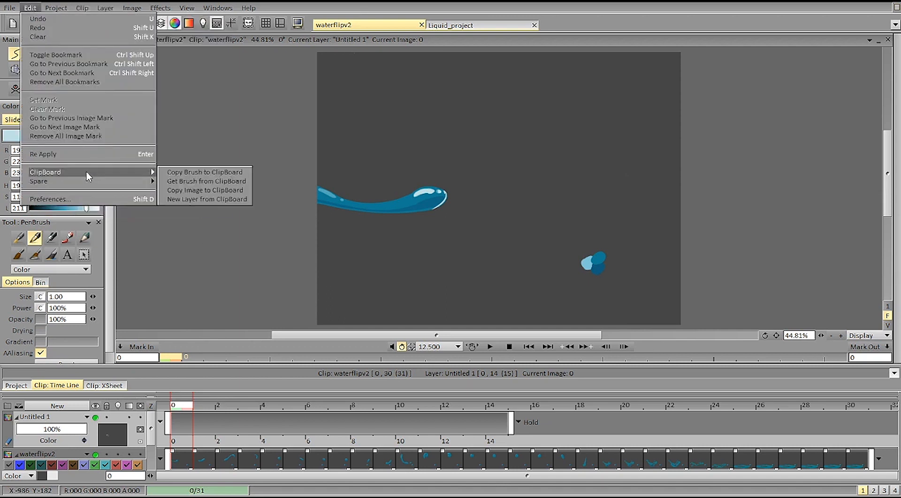
pyautogui.click(216, 198)
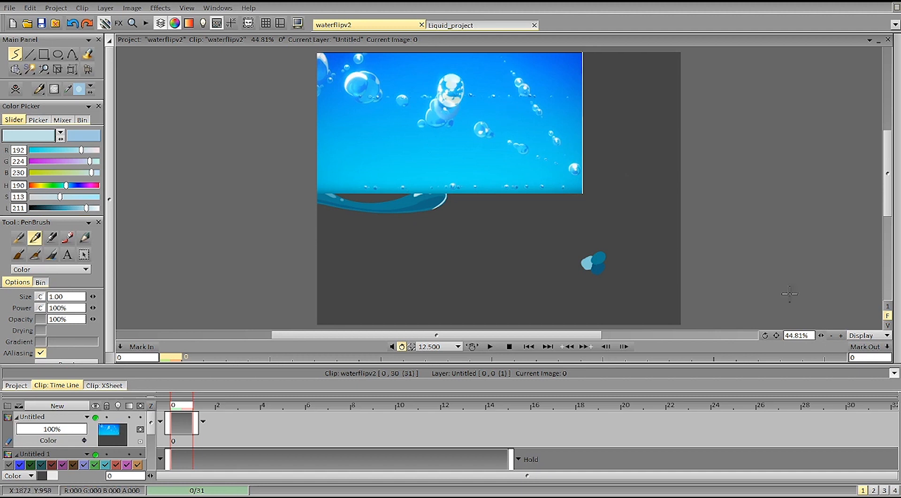
pyautogui.click(821, 335)
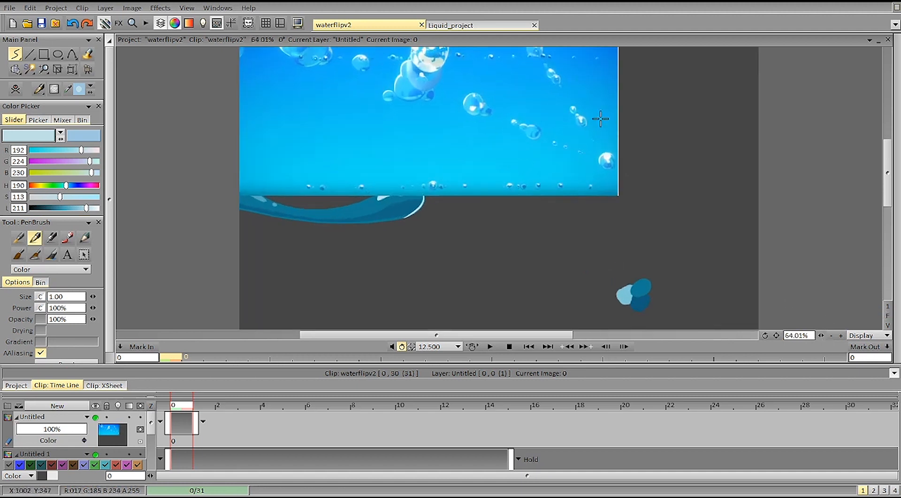
pyautogui.scroll(2, 881, 174)
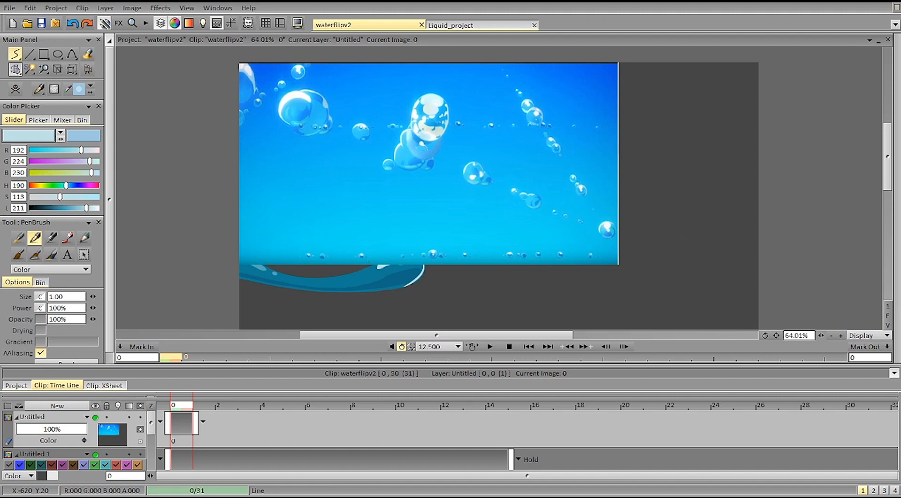
# Step: Add another new layer from the clipboard with the dark water droplet reference and magnify its droplets
pyautogui.click(30, 8)
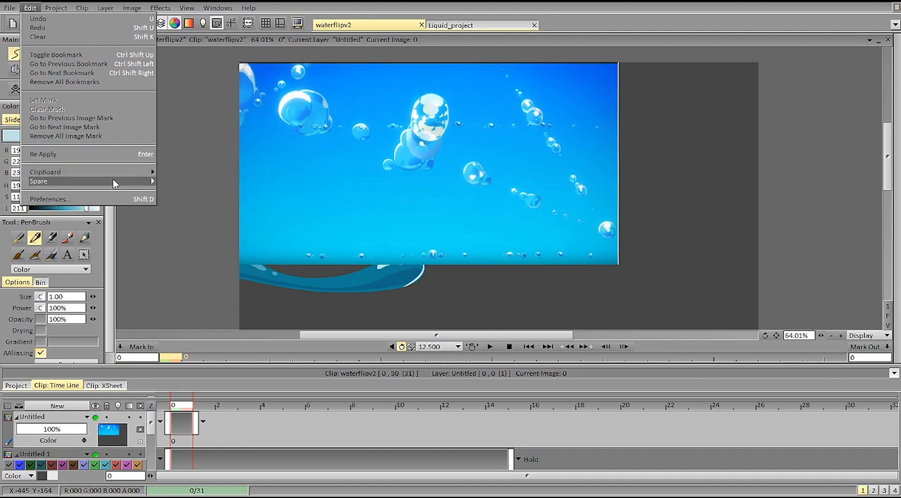
pyautogui.moveTo(139, 176)
pyautogui.click(193, 197)
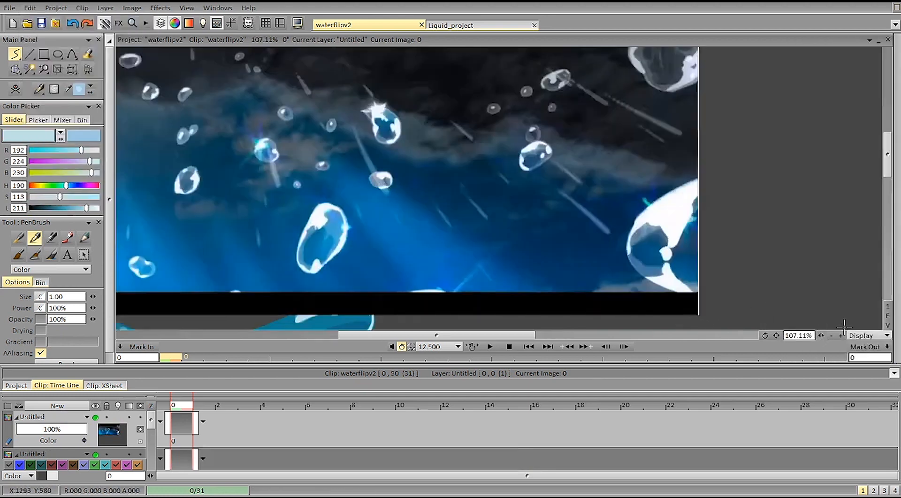
pyautogui.scroll(2, 381, 217)
# Step: Sketch an arrow pointing at the large oval droplet in the reference image and undo it
pyautogui.moveTo(388, 197); pyautogui.dragTo(344, 238)
pyautogui.moveTo(368, 214)
pyautogui.mouseDown()
pyautogui.moveTo(344, 238)
pyautogui.moveTo(361, 237)
pyautogui.mouseUp()
pyautogui.hotkey('ctrl', 'z')
pyautogui.hotkey('ctrl', 'z')
pyautogui.moveTo(400, 208); pyautogui.dragTo(353, 234)
pyautogui.moveTo(379, 216); pyautogui.dragTo(369, 233)
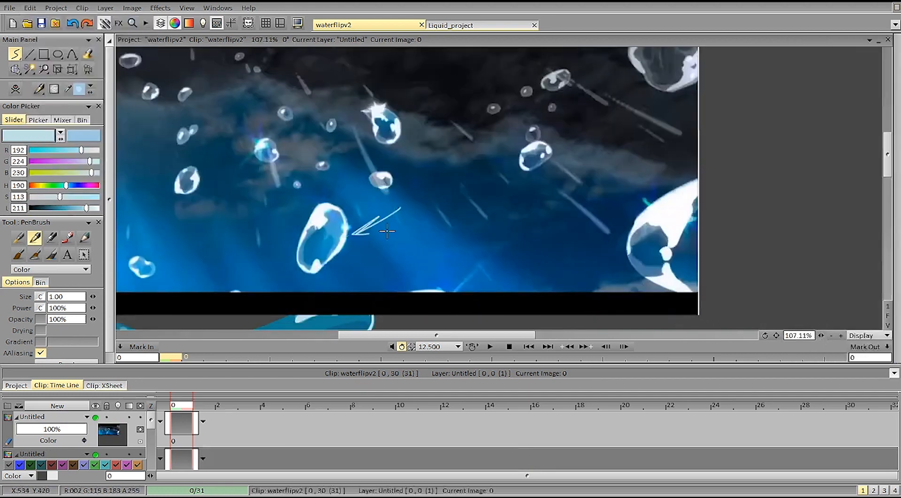
pyautogui.hotkey('ctrl', 'z')
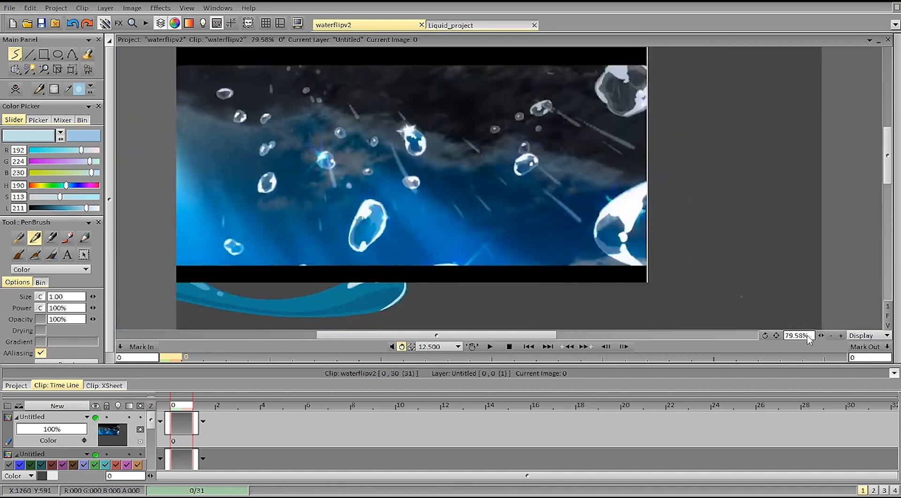
# Step: Delete both reference image layers from the timeline
pyautogui.scroll(-2, 799, 340)
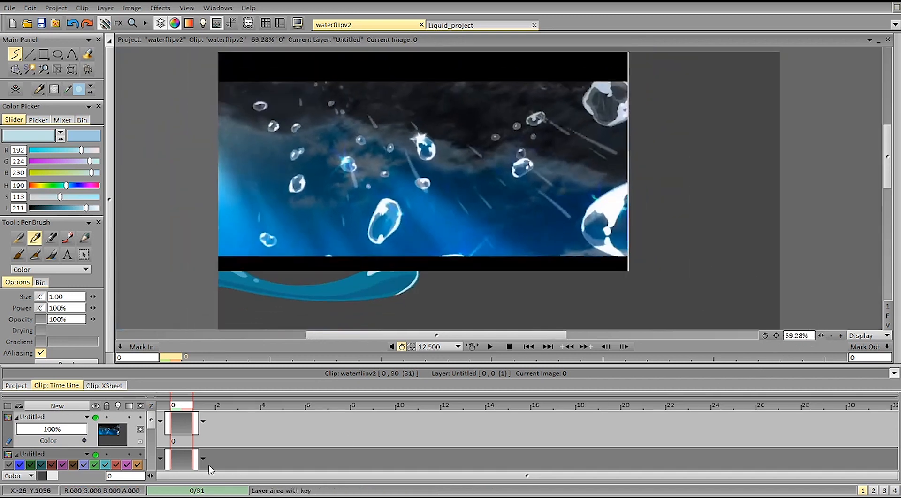
pyautogui.click(183, 442)
pyautogui.press('Delete')
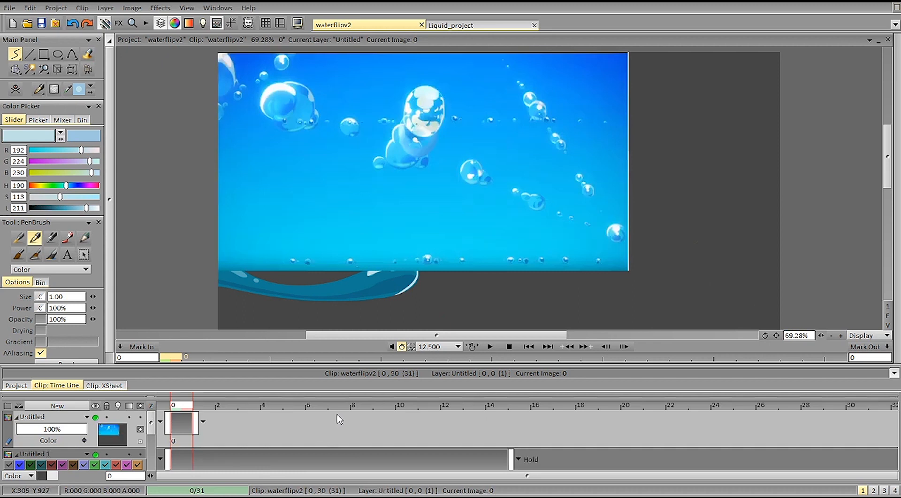
pyautogui.click(192, 430)
pyautogui.press('Delete')
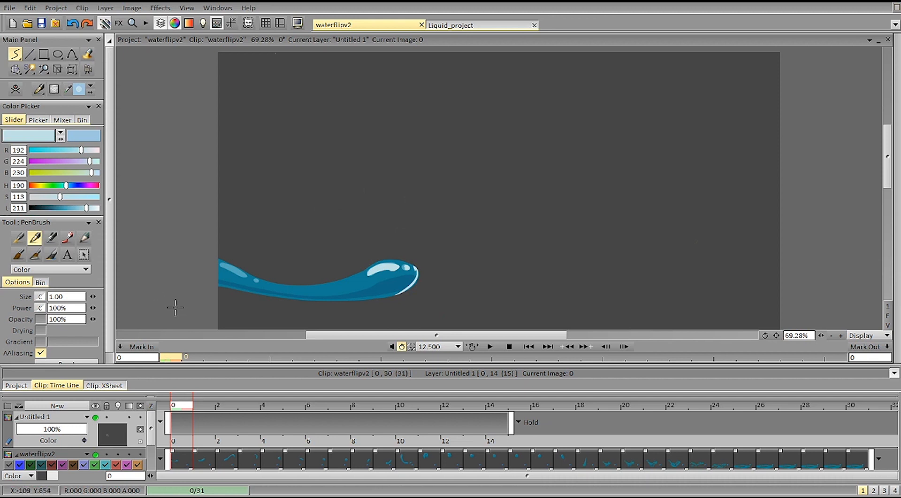
# Step: Flip back and forth through the first images to compare how the water's shape and highlights change
pyautogui.press('Right')
pyautogui.press('Right')
pyautogui.press('Left')
pyautogui.press('Delete')
pyautogui.press('Left')
pyautogui.press('Right')
pyautogui.press('Right')
pyautogui.press('Right')
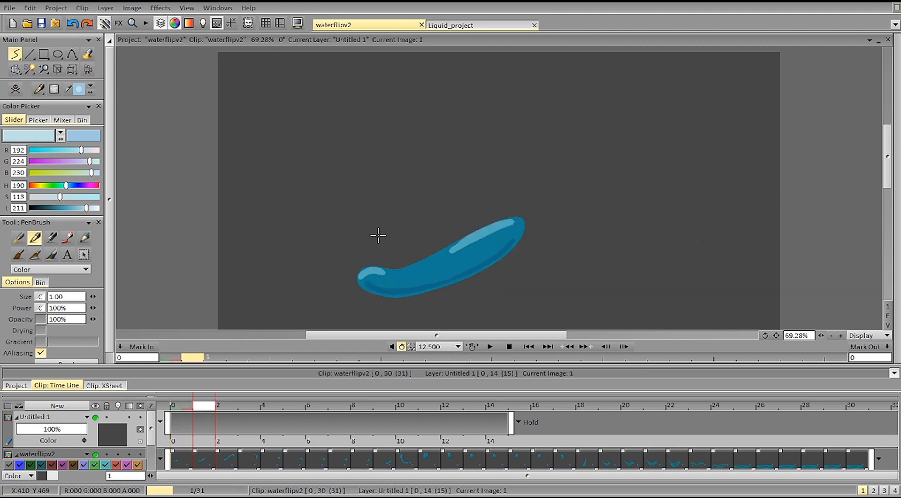
pyautogui.press('Right')
pyautogui.press('Left')
pyautogui.press('Left')
pyautogui.press('Right')
pyautogui.press('Right')
pyautogui.press('Left')
# Step: Follow the water's highlights and shading image by image up to the round drop on image 13
pyautogui.press('Right')
pyautogui.press('Right')
pyautogui.press('Right')
pyautogui.press('Right')
pyautogui.press('Right')
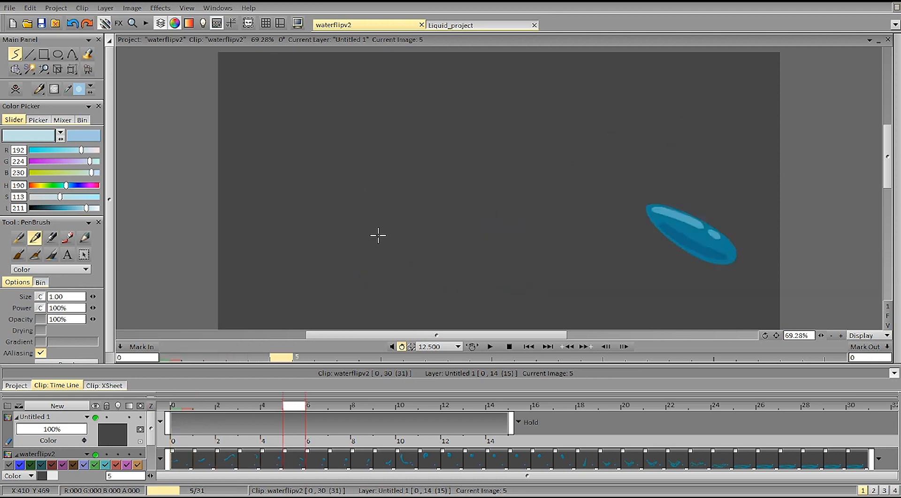
pyautogui.press('Right')
pyautogui.press('Right')
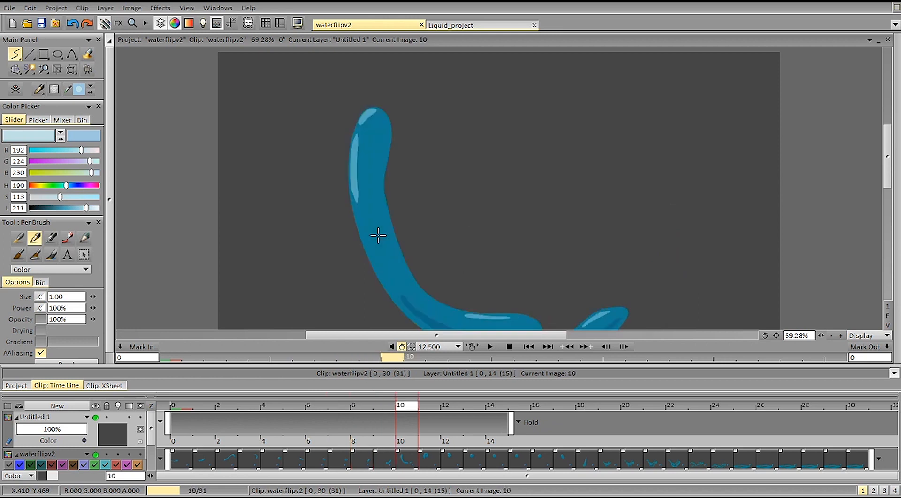
pyautogui.moveTo(821, 334); pyautogui.dragTo(812, 331)
pyautogui.press('Right')
pyautogui.press('Right')
pyautogui.press('Right')
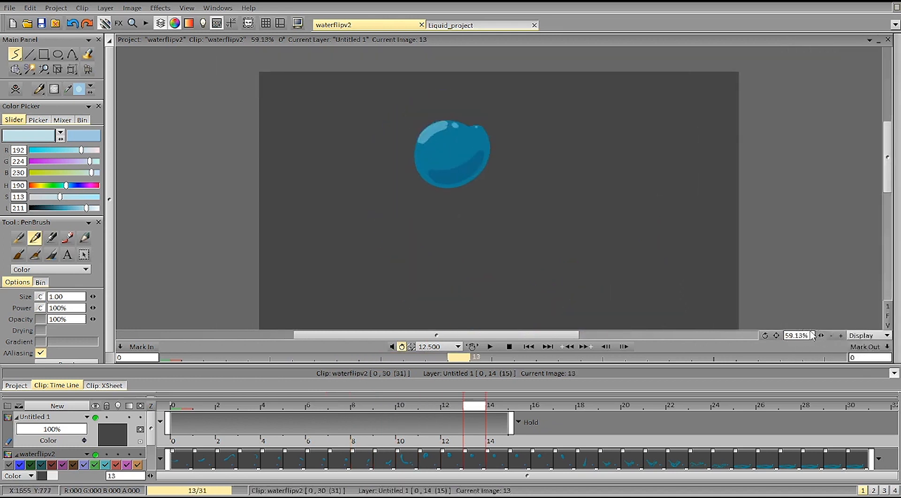
# Step: Try a short stroke beside the drop on image 12 and undo it
pyautogui.press('Left')
pyautogui.moveTo(518, 95); pyautogui.dragTo(490, 119)
pyautogui.hotkey('ctrl', 'z')
# Step: Review the drop's formation between images 14 and 9, and play the animation again
pyautogui.press('Right')
pyautogui.press('Right')
pyautogui.press('Left')
pyautogui.press('Left')
pyautogui.press('Left')
pyautogui.press('Left')
pyautogui.press('Left')
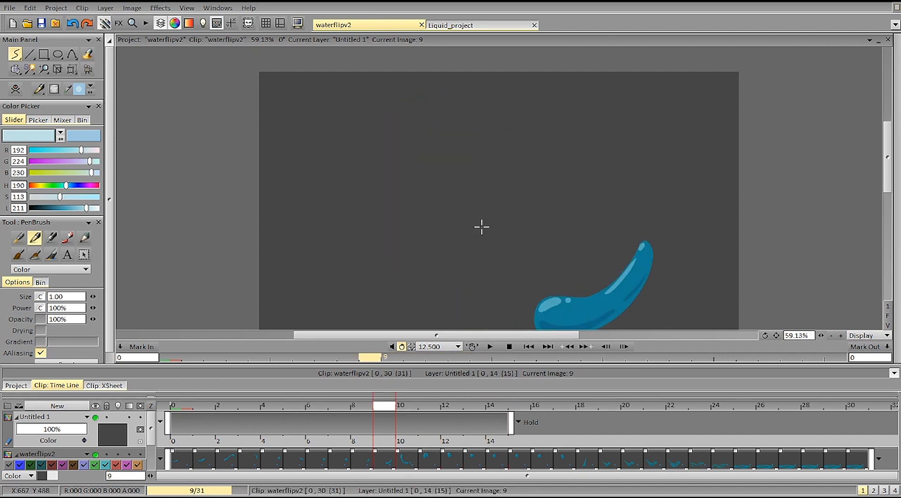
pyautogui.click(489, 346)
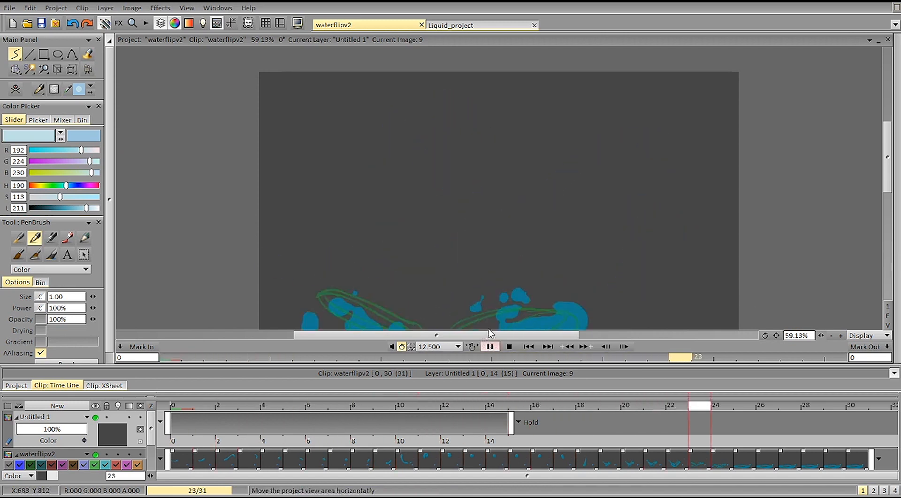
pyautogui.click(490, 347)
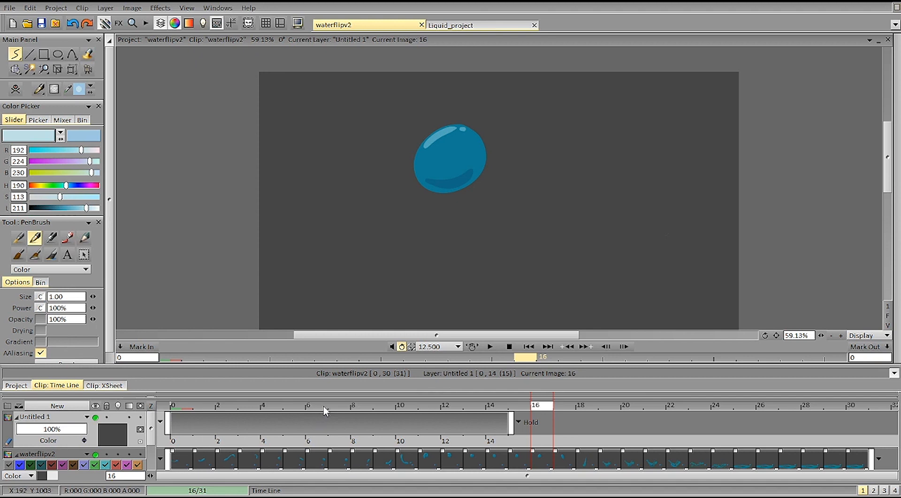
# Step: Compare the drop's shape and highlights between images 12 and 16, ending on image 13
pyautogui.press('Left')
pyautogui.press('Left')
pyautogui.press('Left')
pyautogui.press('Left')
pyautogui.press('Left')
pyautogui.press('Left')
pyautogui.press('Left')
pyautogui.press('Right')
pyautogui.press('Right')
pyautogui.press('Right')
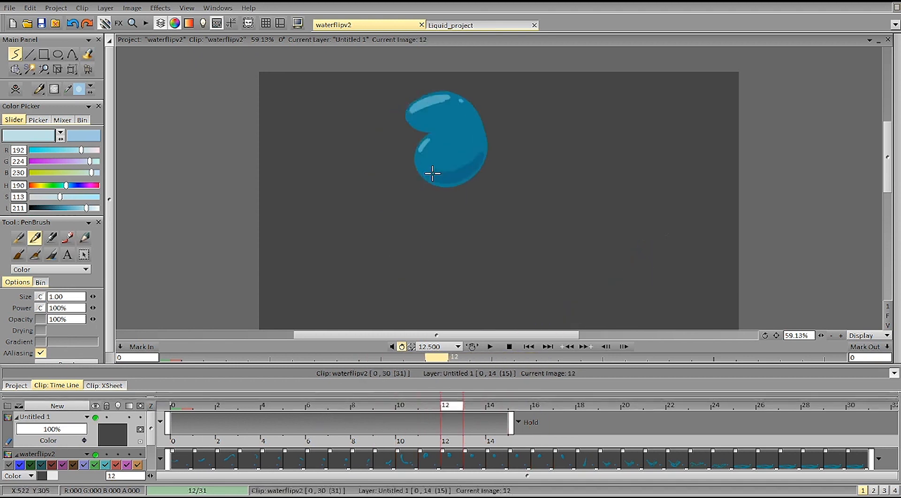
pyautogui.press('Right')
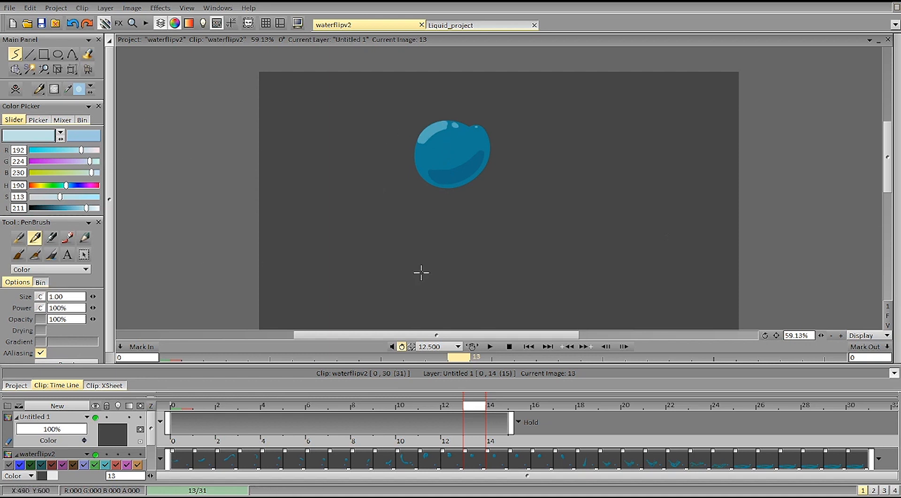
# Step: Set the filled freehand stroke's colour to white (255, 255, 255) and add a new animation layer at image 13
pyautogui.click(16, 54)
pyautogui.moveTo(419, 138)
pyautogui.mouseDown()
pyautogui.moveTo(458, 124)
pyautogui.moveTo(437, 121)
pyautogui.moveTo(417, 141)
pyautogui.mouseUp()
pyautogui.hotkey('ctrl', 'z')
pyautogui.moveTo(87, 208); pyautogui.dragTo(109, 210)
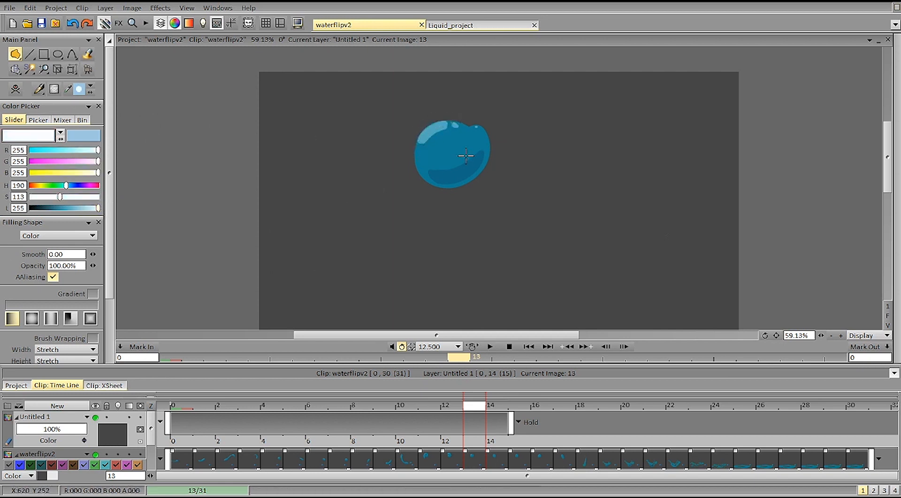
pyautogui.hotkey('shift', 'n')
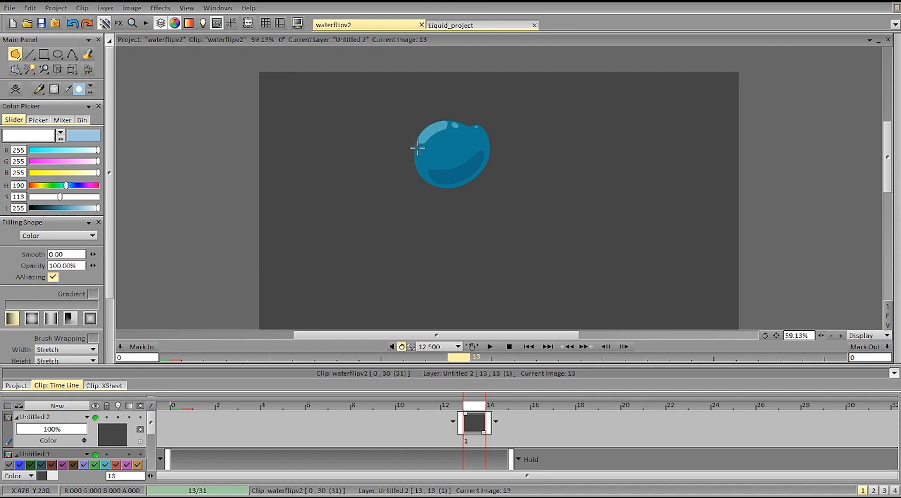
# Step: Paint a white highlight on the drop's upper left and thin white rim strokes around its edge on image 13
pyautogui.moveTo(429, 134)
pyautogui.mouseDown()
pyautogui.moveTo(462, 123)
pyautogui.moveTo(429, 123)
pyautogui.moveTo(429, 138)
pyautogui.mouseUp()
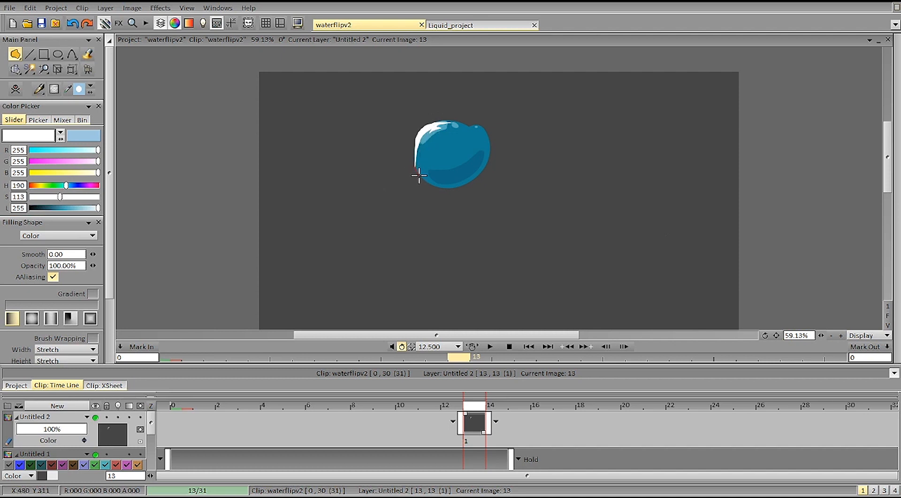
pyautogui.moveTo(420, 171); pyautogui.dragTo(458, 179)
pyautogui.moveTo(449, 127)
pyautogui.mouseDown()
pyautogui.moveTo(433, 139)
pyautogui.moveTo(456, 125)
pyautogui.moveTo(426, 138)
pyautogui.moveTo(462, 126)
pyautogui.moveTo(436, 124)
pyautogui.moveTo(469, 127)
pyautogui.moveTo(448, 120)
pyautogui.moveTo(485, 120)
pyautogui.moveTo(440, 120)
pyautogui.moveTo(478, 120)
pyautogui.mouseUp()
pyautogui.hotkey('ctrl', 'z')
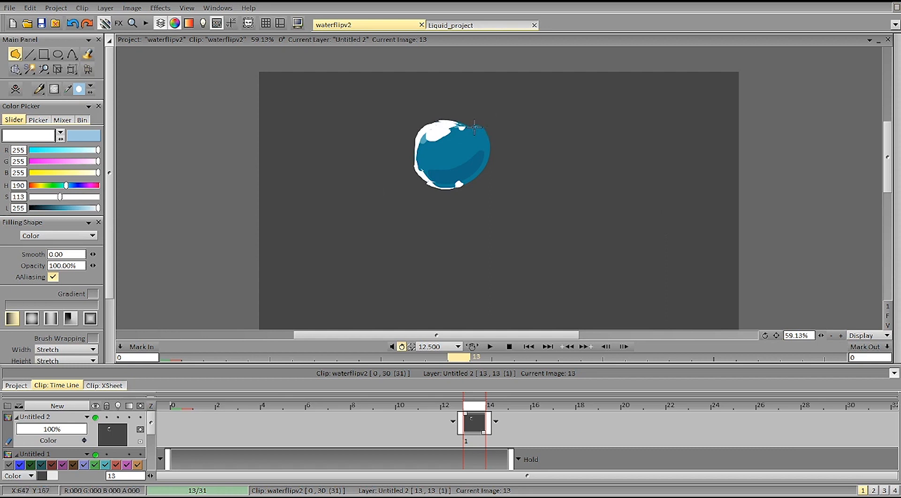
pyautogui.moveTo(474, 127); pyautogui.dragTo(476, 128)
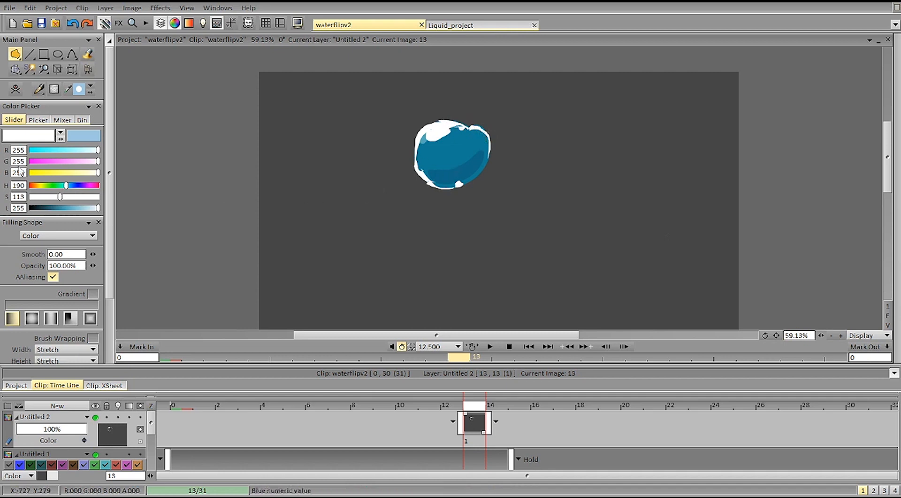
# Step: Sample the drop's blue tones and paint over the shadow in its lower part
pyautogui.click(48, 139)
pyautogui.click(449, 172)
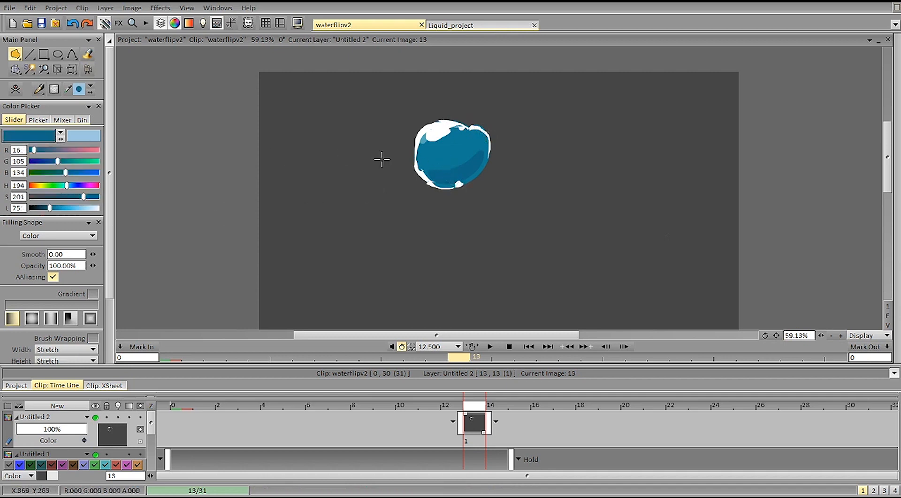
pyautogui.click(41, 135)
pyautogui.click(458, 164)
pyautogui.moveTo(429, 167)
pyautogui.mouseDown()
pyautogui.moveTo(447, 182)
pyautogui.moveTo(476, 149)
pyautogui.moveTo(433, 171)
pyautogui.moveTo(458, 168)
pyautogui.mouseUp()
# Step: Mix a darker blue (13, 90, 113) and paint a dark crescent in the middle of the drop
pyautogui.click(37, 138)
pyautogui.click(476, 159)
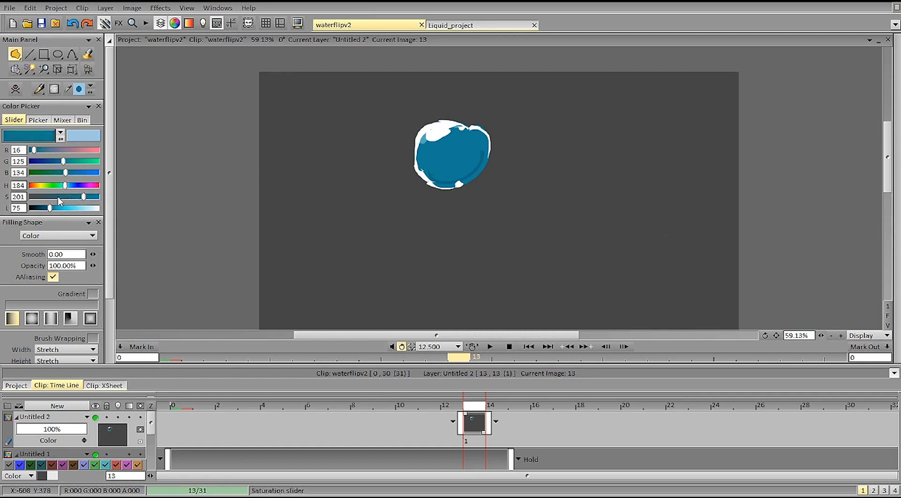
pyautogui.moveTo(49, 207); pyautogui.dragTo(44, 208)
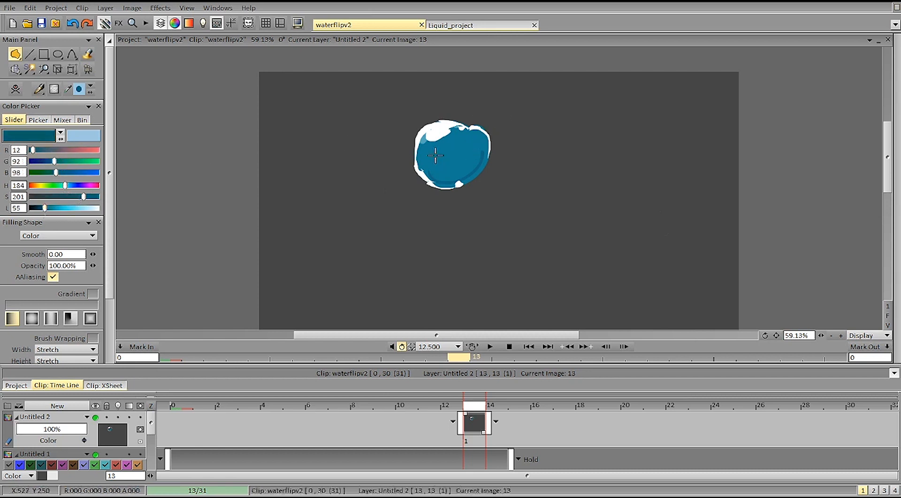
pyautogui.moveTo(45, 209); pyautogui.dragTo(68, 189)
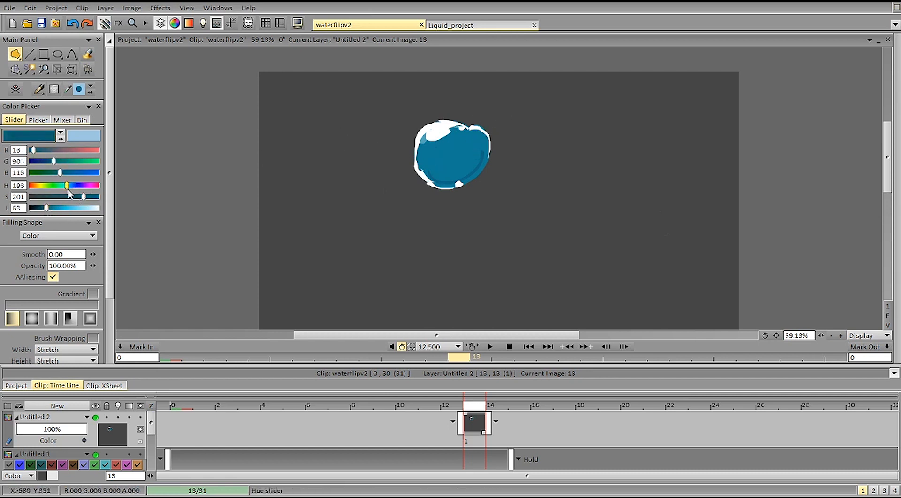
pyautogui.moveTo(431, 149)
pyautogui.mouseDown()
pyautogui.moveTo(432, 168)
pyautogui.moveTo(471, 154)
pyautogui.moveTo(455, 160)
pyautogui.moveTo(430, 149)
pyautogui.moveTo(452, 169)
pyautogui.mouseUp()
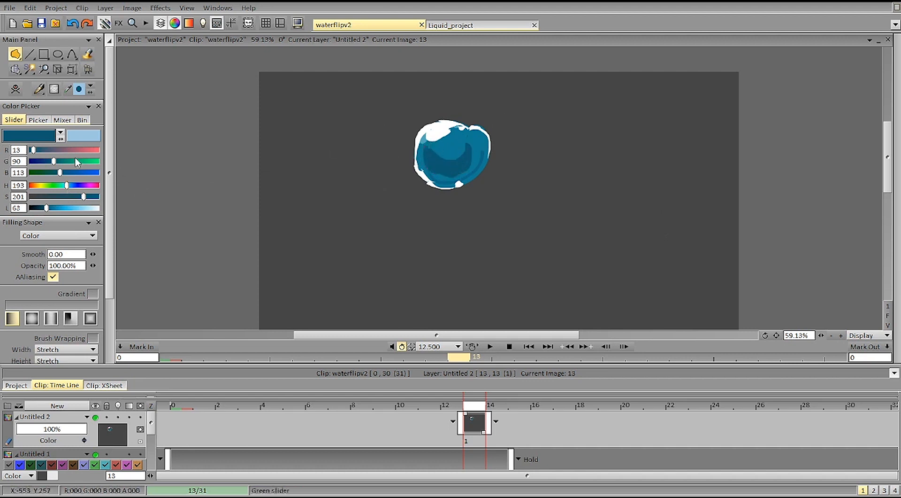
# Step: Add layered shading shapes inside the drop using a medium blue (15, 105, 131) and a darker blue (13, 90, 113)
pyautogui.moveTo(46, 207); pyautogui.dragTo(49, 208)
pyautogui.moveTo(435, 152)
pyautogui.mouseDown()
pyautogui.moveTo(459, 173)
pyautogui.moveTo(422, 157)
pyautogui.moveTo(452, 160)
pyautogui.moveTo(433, 151)
pyautogui.moveTo(465, 153)
pyautogui.moveTo(456, 155)
pyautogui.moveTo(459, 143)
pyautogui.moveTo(450, 164)
pyautogui.moveTo(464, 136)
pyautogui.moveTo(446, 163)
pyautogui.mouseUp()
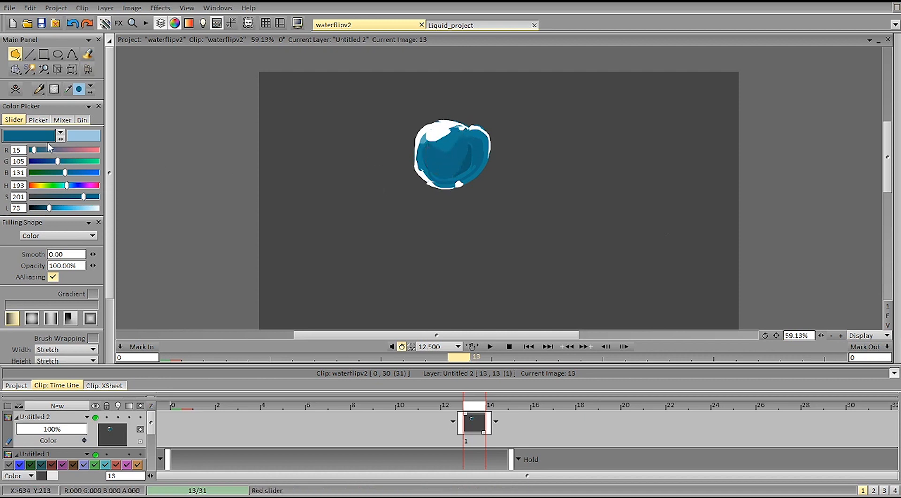
pyautogui.click(41, 138)
pyautogui.click(464, 165)
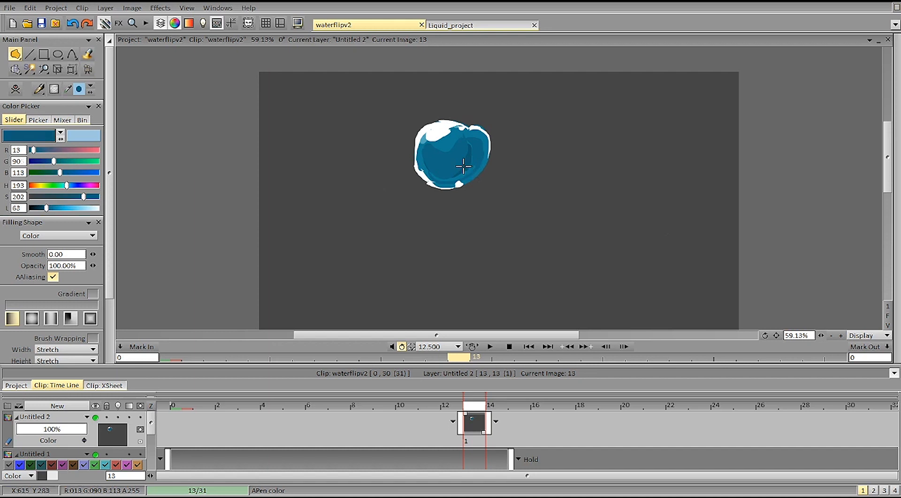
pyautogui.moveTo(444, 164)
pyautogui.mouseDown()
pyautogui.moveTo(425, 154)
pyautogui.moveTo(425, 166)
pyautogui.moveTo(454, 162)
pyautogui.mouseUp()
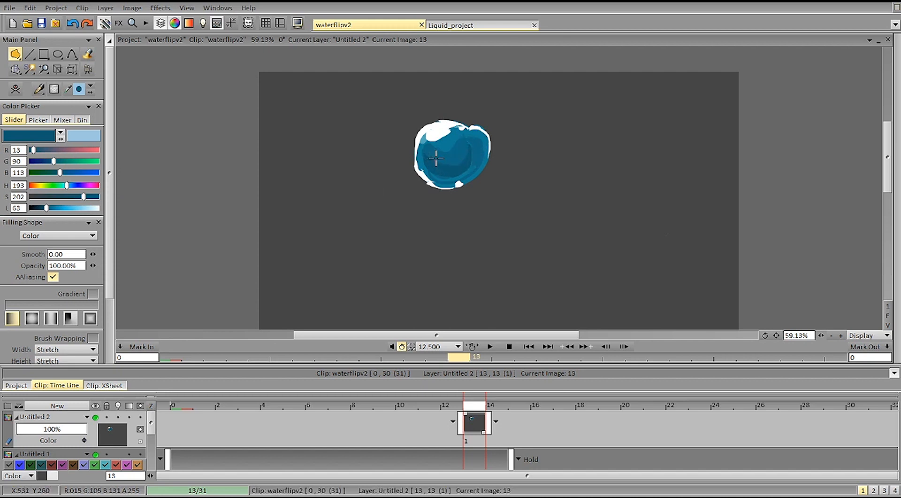
pyautogui.moveTo(433, 151); pyautogui.dragTo(433, 155)
pyautogui.moveTo(469, 144)
pyautogui.mouseDown()
pyautogui.moveTo(485, 155)
pyautogui.moveTo(462, 168)
pyautogui.mouseUp()
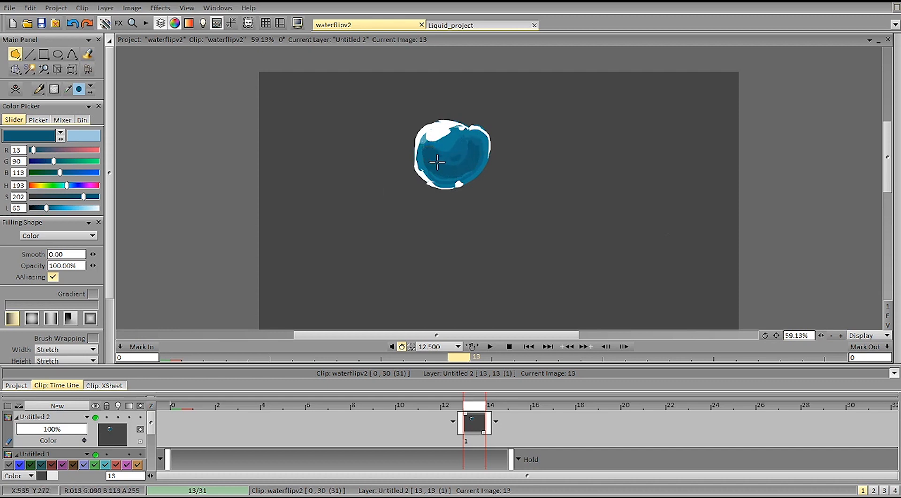
pyautogui.moveTo(429, 168); pyautogui.dragTo(455, 181)
# Step: Toggle the visibility of layer Untitled 2 to compare the drop with and without the new shading
pyautogui.click(95, 417)
pyautogui.click(95, 417)
pyautogui.click(95, 417)
pyautogui.click(96, 417)
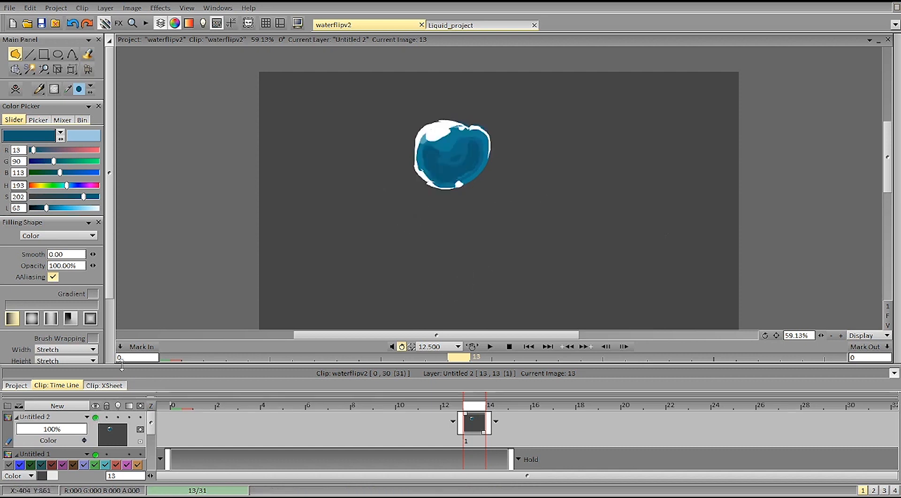
# Step: Sample white to smooth the rim along the drop's left edge, and remove the rim on its right edge
pyautogui.click(452, 126)
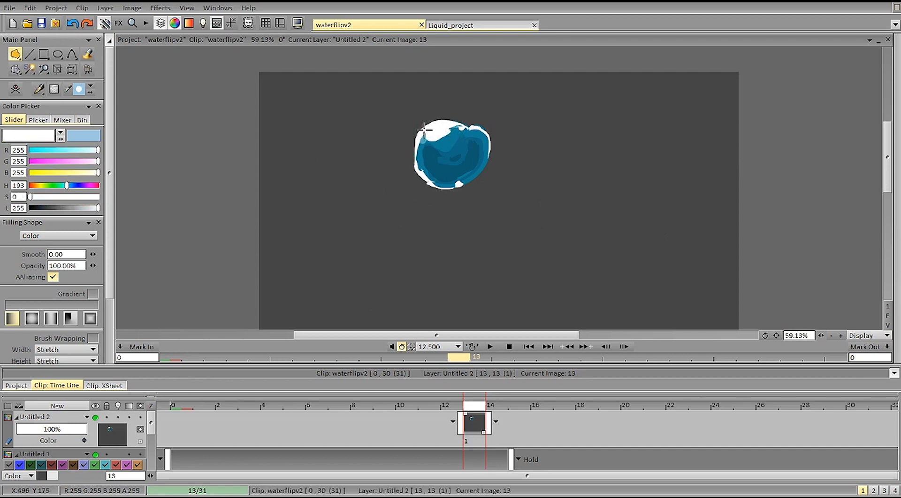
pyautogui.moveTo(416, 170)
pyautogui.mouseDown()
pyautogui.moveTo(420, 133)
pyautogui.moveTo(413, 138)
pyautogui.moveTo(423, 130)
pyautogui.moveTo(435, 170)
pyautogui.moveTo(427, 157)
pyautogui.moveTo(433, 143)
pyautogui.moveTo(422, 147)
pyautogui.moveTo(415, 174)
pyautogui.moveTo(428, 165)
pyautogui.moveTo(422, 140)
pyautogui.moveTo(437, 181)
pyautogui.moveTo(425, 168)
pyautogui.moveTo(439, 182)
pyautogui.moveTo(426, 171)
pyautogui.moveTo(449, 187)
pyautogui.moveTo(422, 167)
pyautogui.moveTo(444, 185)
pyautogui.moveTo(426, 170)
pyautogui.moveTo(434, 184)
pyautogui.moveTo(424, 173)
pyautogui.moveTo(442, 184)
pyautogui.mouseUp()
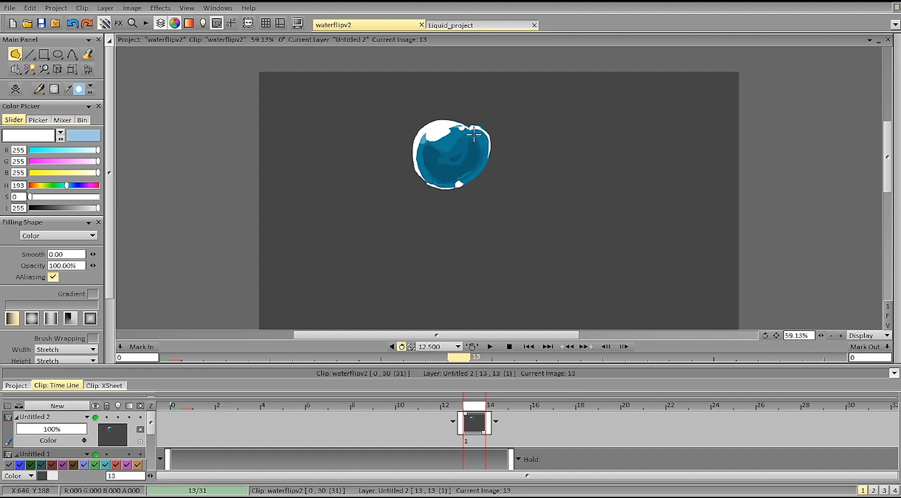
pyautogui.moveTo(472, 130)
pyautogui.mouseDown()
pyautogui.moveTo(488, 158)
pyautogui.moveTo(477, 135)
pyautogui.mouseUp()
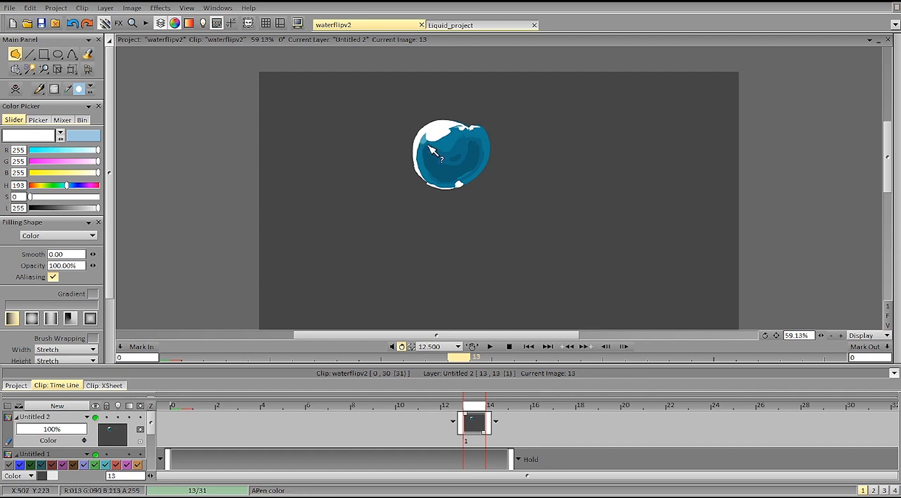
# Step: Mix a bright cyan (7, 211, 255) from the drop's blue and paint rim light along its lower right edge
pyautogui.click(474, 177)
pyautogui.moveTo(54, 210); pyautogui.dragTo(62, 210)
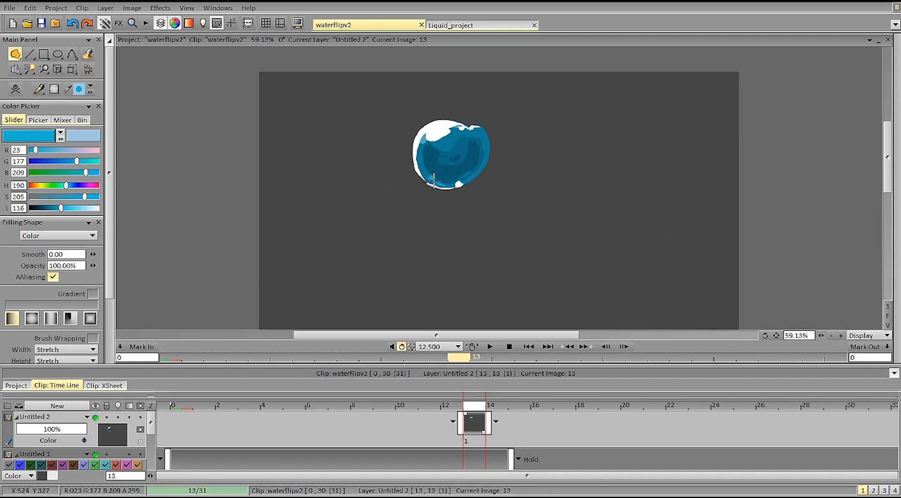
pyautogui.moveTo(434, 172); pyautogui.dragTo(441, 175)
pyautogui.hotkey('ctrl', 'z')
pyautogui.hotkey('ctrl', 'z')
pyautogui.moveTo(61, 208); pyautogui.dragTo(111, 199)
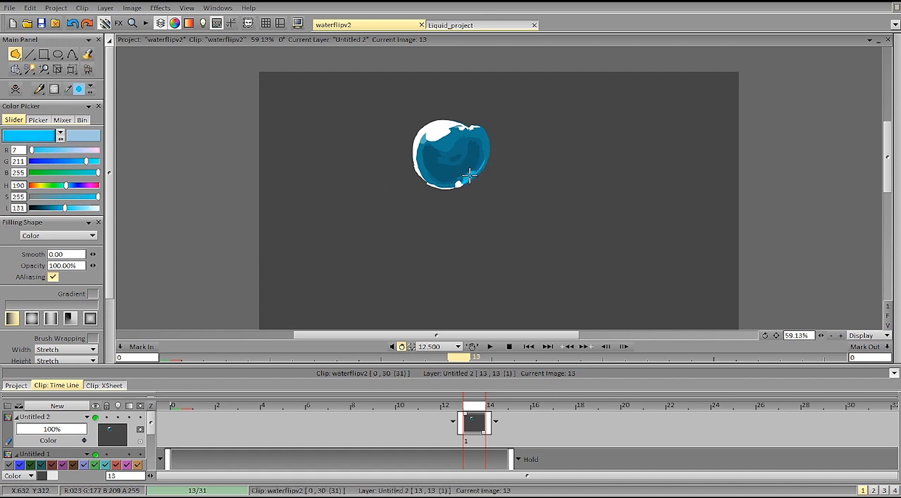
pyautogui.moveTo(483, 158); pyautogui.dragTo(474, 172)
pyautogui.moveTo(486, 162)
pyautogui.mouseDown()
pyautogui.moveTo(460, 183)
pyautogui.moveTo(469, 178)
pyautogui.mouseUp()
# Step: Flip between images 12 and 13 to compare the painted drop with the previous drawing
pyautogui.press('Left')
pyautogui.press('Right')
pyautogui.press('Left')
pyautogui.press('Right')
pyautogui.press('Left')
pyautogui.press('Right')
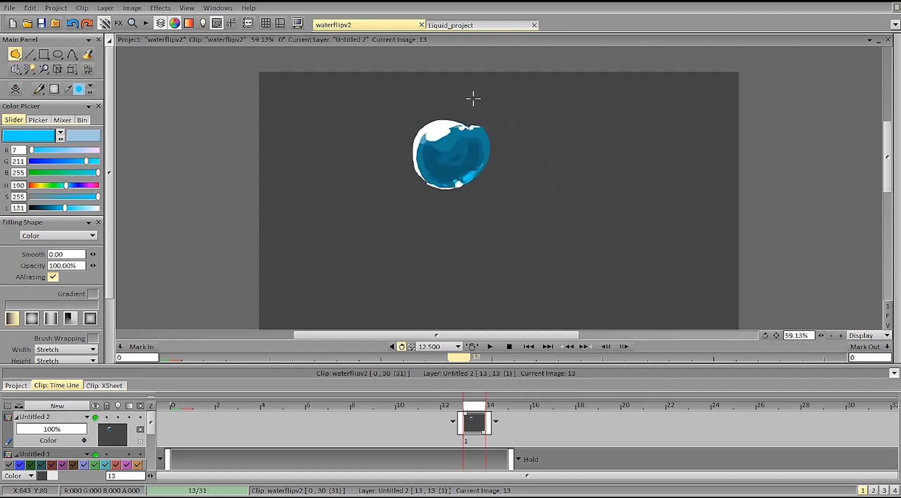
# Step: Swap the drawing colour to light blue (158, 199, 224) and refine the area below the white highlight
pyautogui.press('x')
pyautogui.hotkey('ctrl', 'z')
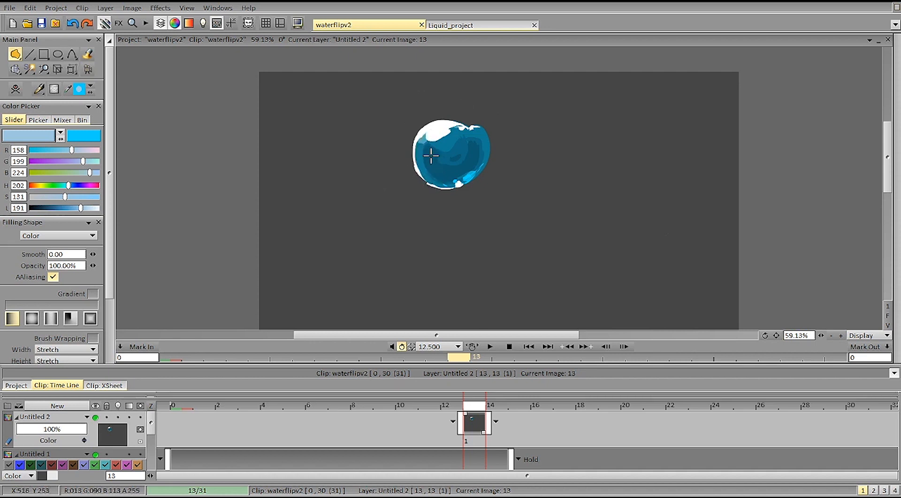
pyautogui.moveTo(448, 135)
pyautogui.mouseDown()
pyautogui.moveTo(446, 125)
pyautogui.moveTo(420, 138)
pyautogui.moveTo(428, 134)
pyautogui.mouseUp()
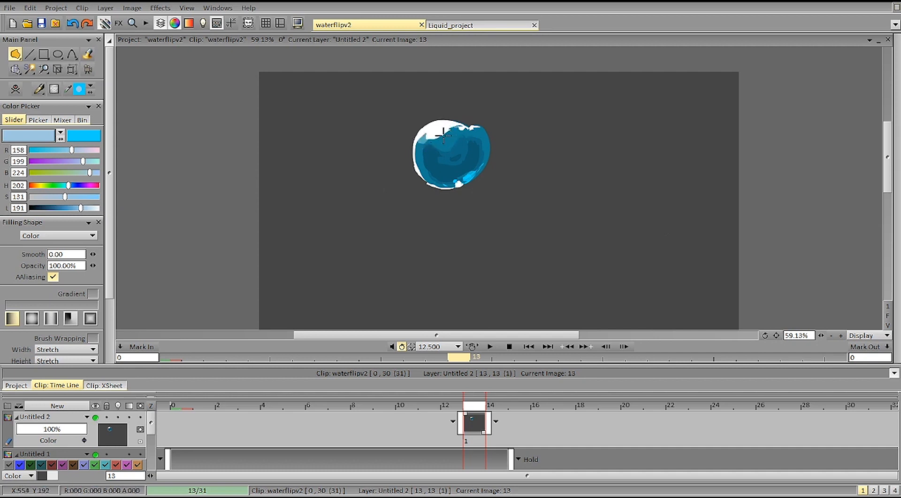
pyautogui.moveTo(428, 141); pyautogui.dragTo(421, 156)
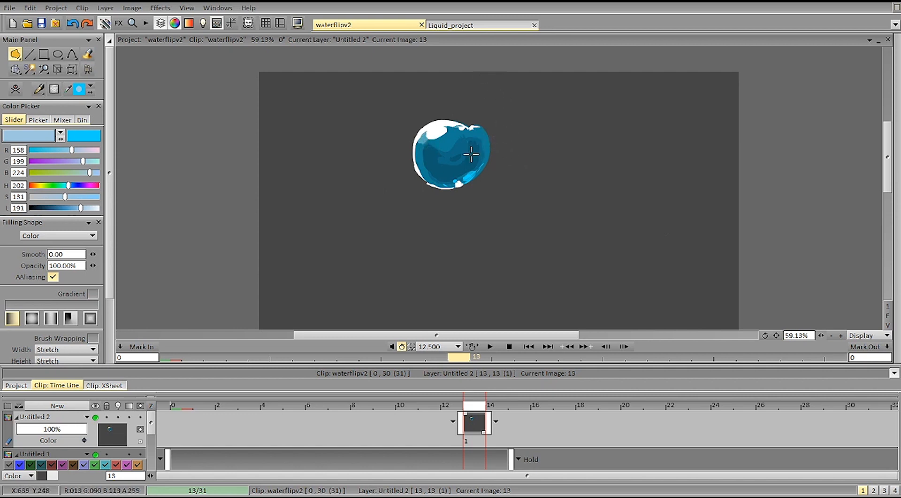
# Step: Hide and show layer Untitled 2 repeatedly to check the highlights and rim light against the original drop
pyautogui.click(95, 417)
pyautogui.click(95, 417)
pyautogui.click(95, 417)
pyautogui.click(95, 418)
pyautogui.click(95, 418)
pyautogui.click(95, 417)
pyautogui.click(95, 417)
pyautogui.click(95, 417)
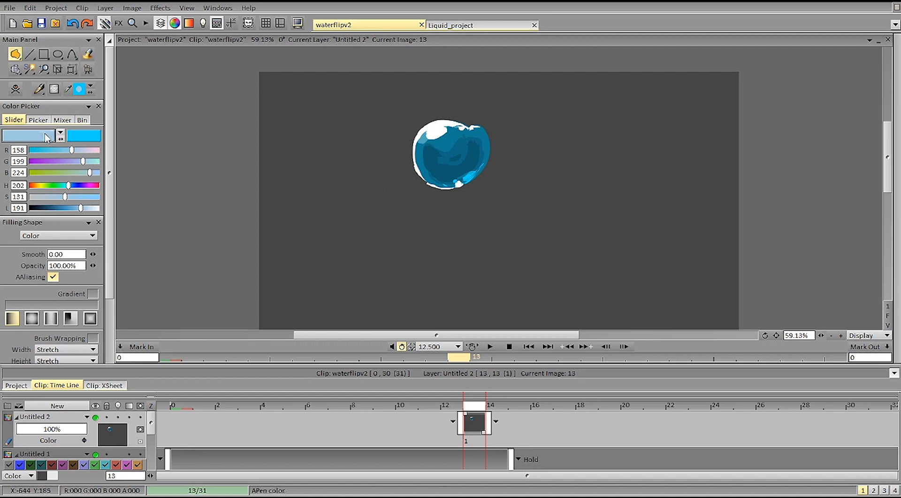
# Step: Sample the drop's base blue (16, 124, 148) and paint a rounded shape over its dark interior
pyautogui.keyDown('ctrl'); pyautogui.click(438, 142); pyautogui.keyUp('ctrl')
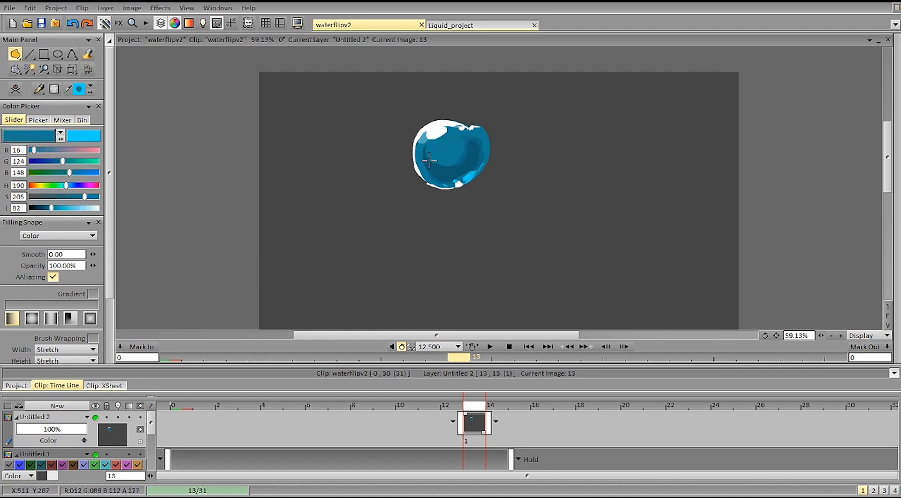
pyautogui.moveTo(430, 163)
pyautogui.mouseDown()
pyautogui.moveTo(463, 157)
pyautogui.moveTo(445, 164)
pyautogui.mouseUp()
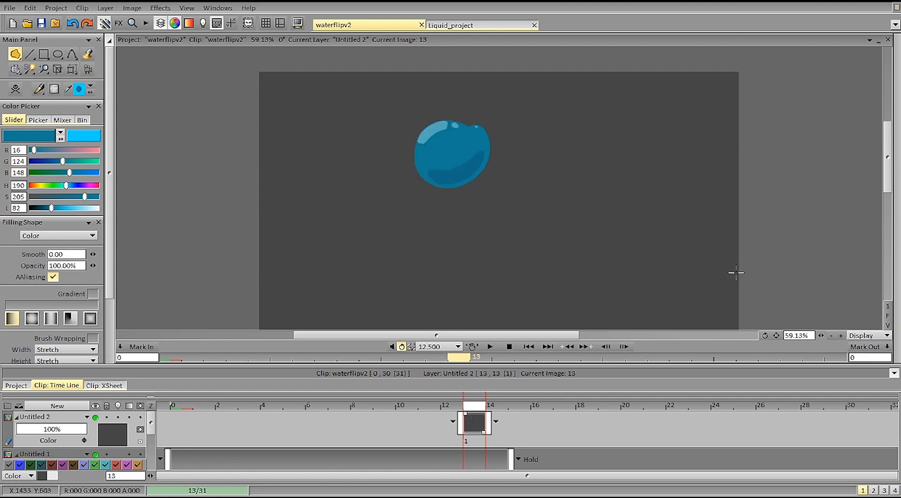
# Step: Examine frame by frame how the falling water turns into a splash, flipping repeatedly around images 18 to 21 and ending on image 20
pyautogui.press('Right')
pyautogui.press('Right')
pyautogui.press('Right')
pyautogui.press('Right')
pyautogui.press('Right')
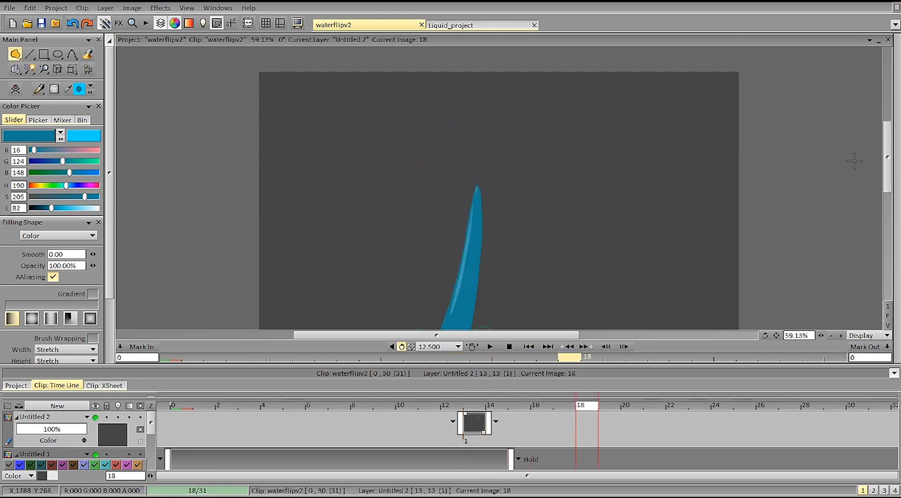
pyautogui.press('Left')
pyautogui.press('Left')
pyautogui.moveTo(889, 164); pyautogui.dragTo(889, 185)
pyautogui.press('Right')
pyautogui.press('Right')
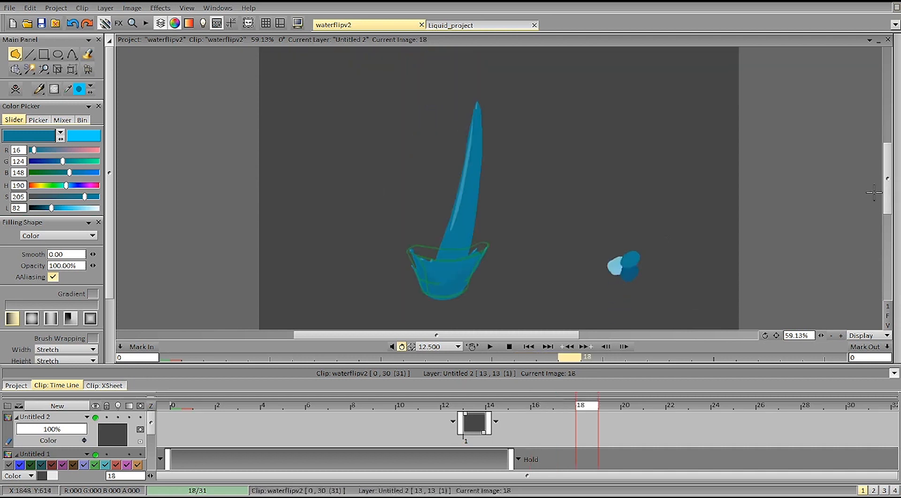
pyautogui.press('Right')
pyautogui.press('Left')
pyautogui.press('Left')
pyautogui.press('Right')
pyautogui.press('Left')
pyautogui.press('Right')
pyautogui.press('Right')
pyautogui.press('Left')
pyautogui.press('Right')
pyautogui.press('Left')
pyautogui.press('Right')
pyautogui.press('Right')
pyautogui.press('Left')
pyautogui.press('Right')
pyautogui.press('Left')
pyautogui.press('Right')
pyautogui.press('Right')
pyautogui.press('Left')
pyautogui.press('Left')
pyautogui.press('Left')
pyautogui.press('Right')
pyautogui.press('Right')
pyautogui.press('Right')
pyautogui.press('Left')
pyautogui.press('Right')
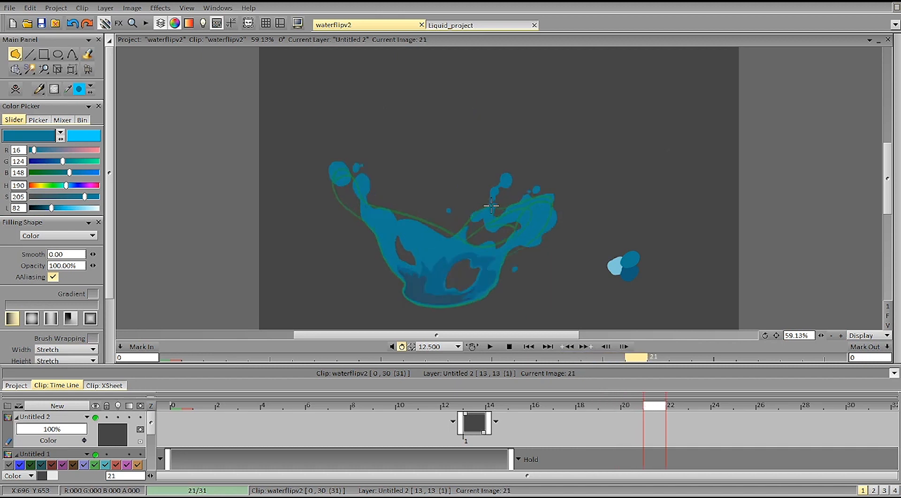
pyautogui.press('Right')
pyautogui.press('Right')
pyautogui.press('Right')
pyautogui.press('Left')
pyautogui.press('Left')
pyautogui.press('Left')
pyautogui.press('Left')
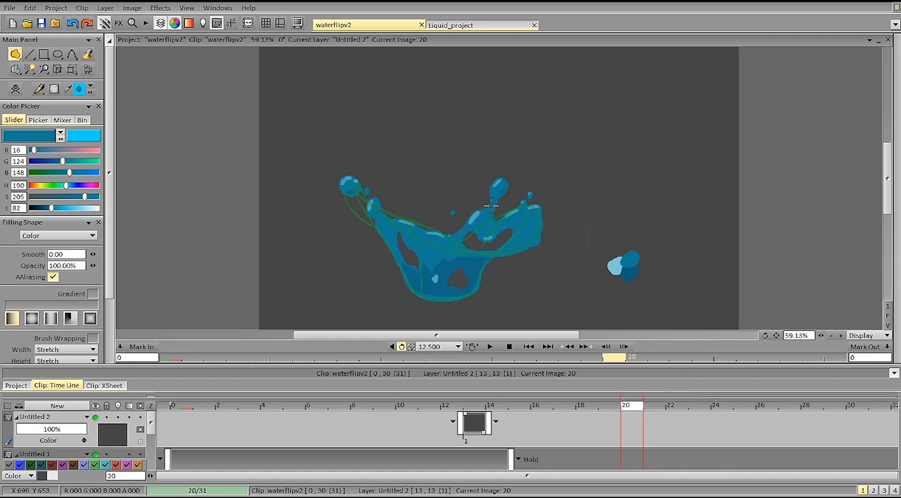
# Step: Play the animation, stop it and return to image 13
pyautogui.click(490, 346)
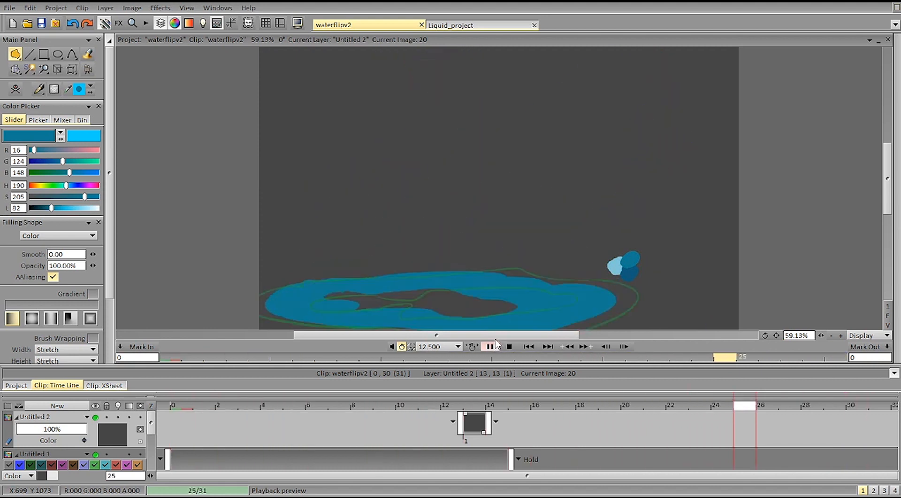
pyautogui.click(490, 347)
pyautogui.click(481, 407)
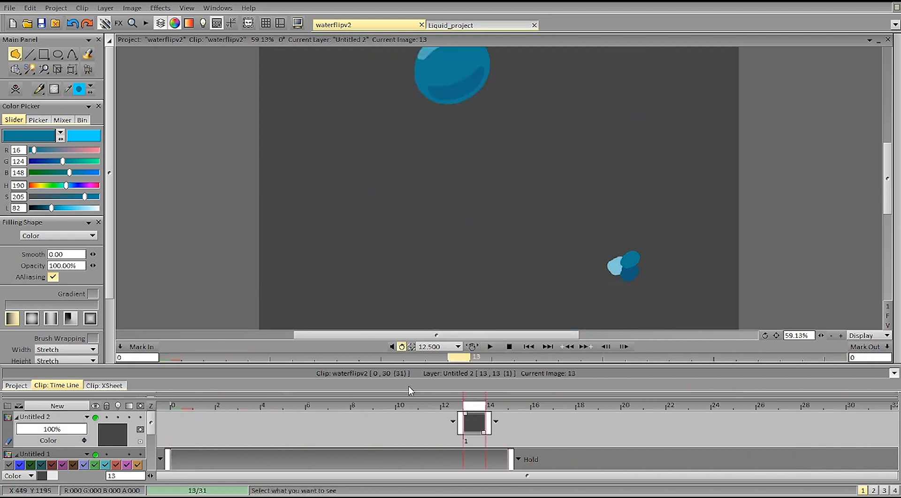
# Step: Set the drawing colour to bright red (234, 64, 64) and go to image 19 on layer Untitled 1
pyautogui.moveTo(66, 185); pyautogui.dragTo(113, 186)
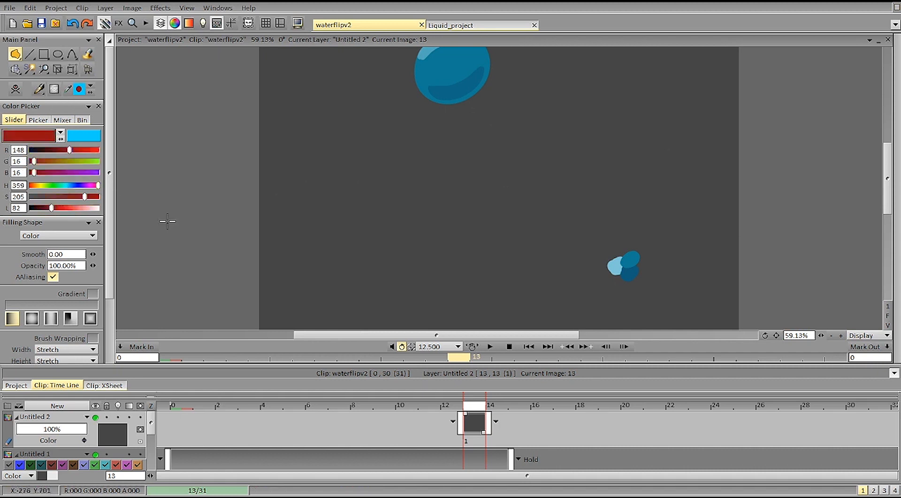
pyautogui.moveTo(57, 208); pyautogui.dragTo(75, 208)
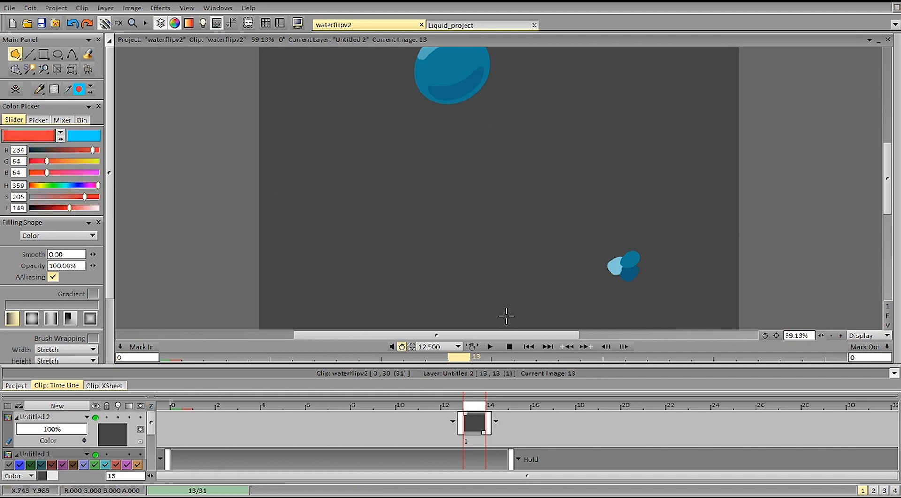
pyautogui.press('Right')
pyautogui.press('Down')
pyautogui.press('Right')
pyautogui.press('Right')
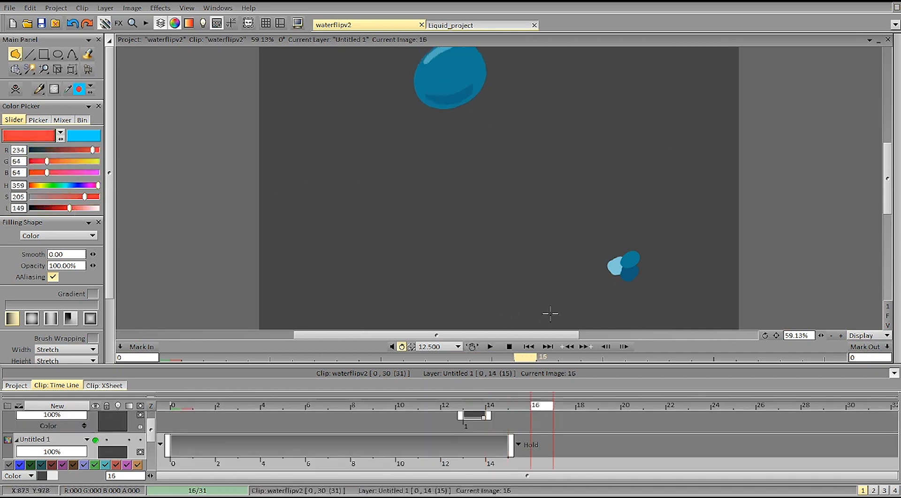
pyautogui.press('Right')
pyautogui.press('Right')
pyautogui.press('Right')
# Step: Switch to the freehand line tool and try rough red strokes around the splash's left droplet, undoing the unwanted ones
pyautogui.moveTo(386, 223); pyautogui.dragTo(390, 235)
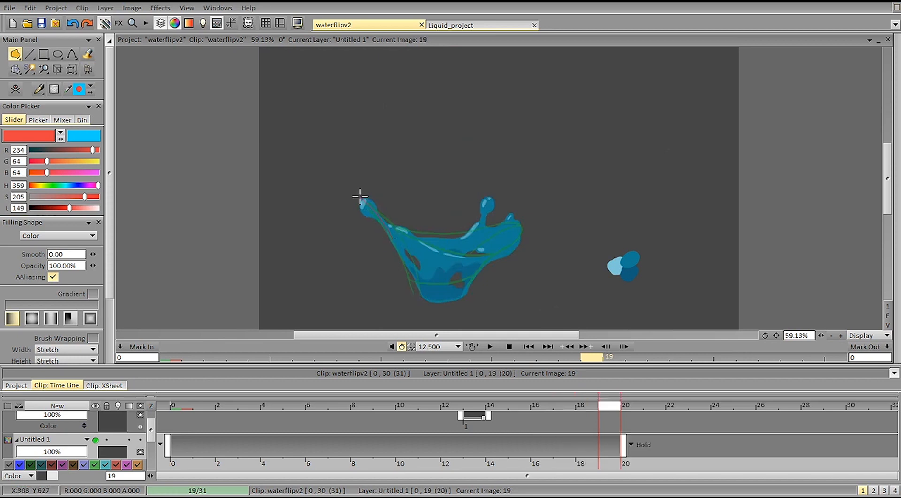
pyautogui.moveTo(308, 208)
pyautogui.mouseDown()
pyautogui.moveTo(349, 195)
pyautogui.moveTo(375, 216)
pyautogui.moveTo(325, 192)
pyautogui.mouseUp()
pyautogui.hotkey('ctrl', 'z')
pyautogui.press('d')
pyautogui.hotkey('ctrl', 'z')
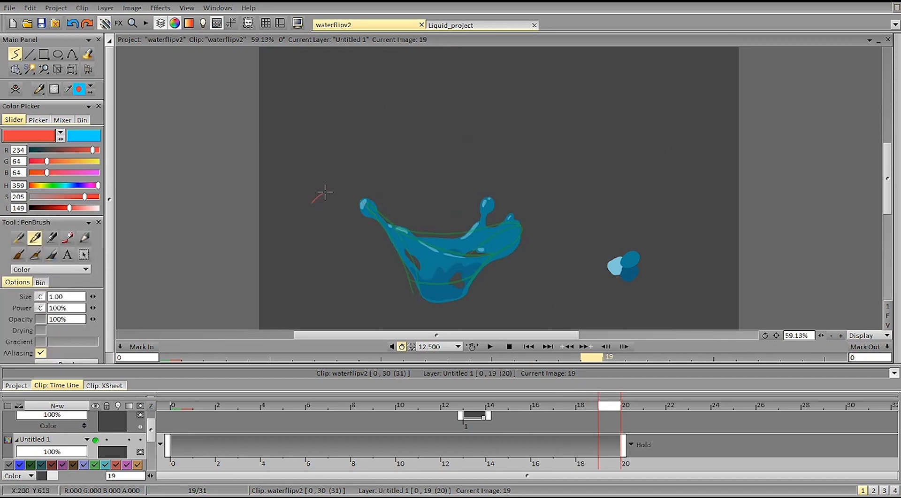
pyautogui.moveTo(360, 202)
pyautogui.mouseDown()
pyautogui.moveTo(339, 191)
pyautogui.moveTo(344, 271)
pyautogui.mouseUp()
pyautogui.hotkey('ctrl', 'z')
pyautogui.hotkey('ctrl', 'z')
# Step: Circle the left droplet's positions in red across images 19 to 22, flipping between neighbouring images to compare them
pyautogui.press('Left')
pyautogui.press('Right')
pyautogui.press('Left')
pyautogui.press('Right')
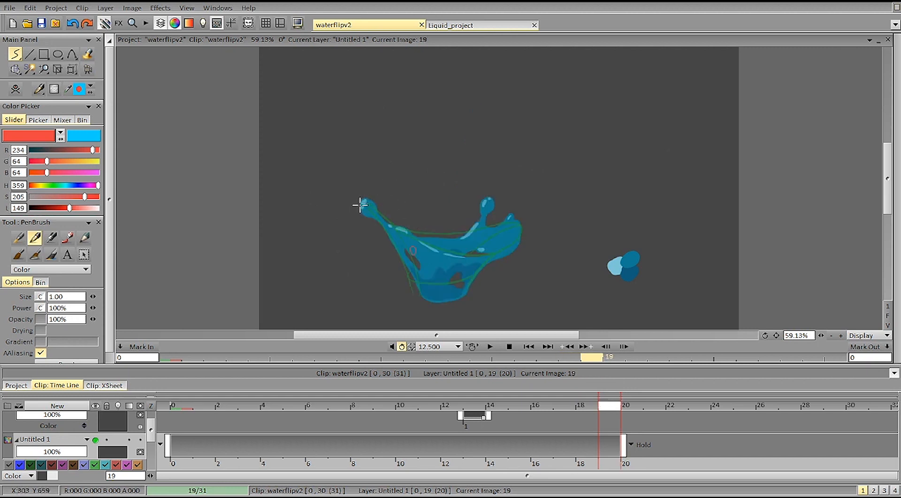
pyautogui.press('Right')
pyautogui.press('Right')
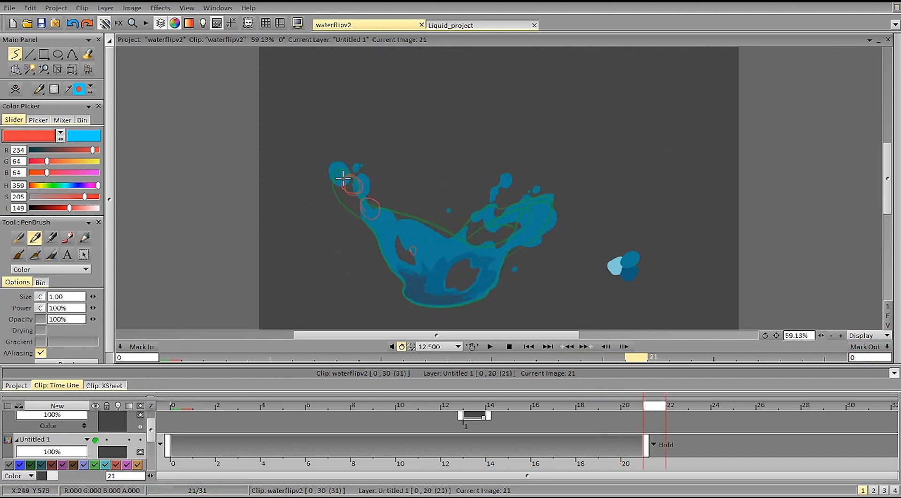
pyautogui.press('Right')
pyautogui.press('Left')
pyautogui.press('Right')
pyautogui.press('Left')
pyautogui.press('Right')
pyautogui.press('Left')
pyautogui.press('Right')
pyautogui.press('Left')
pyautogui.press('Right')
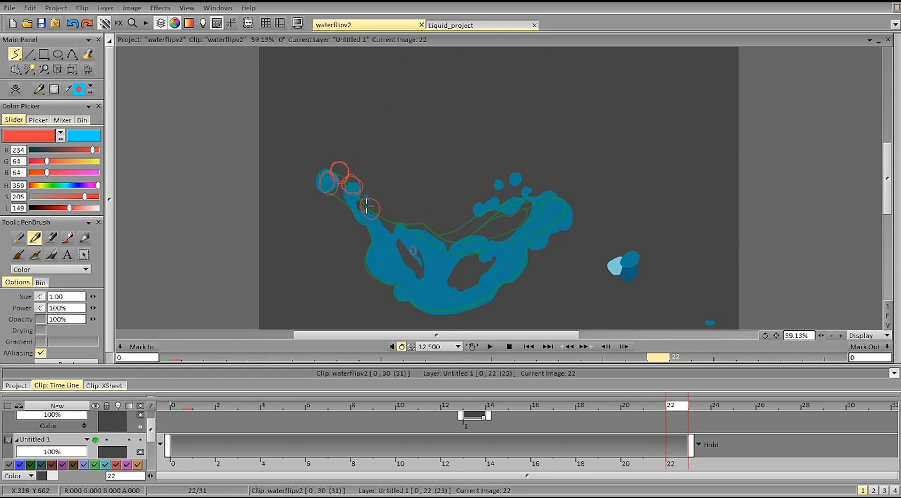
# Step: Circle the droplet's positions on images 23 and 24 and draw red lines along its rise and fall
pyautogui.moveTo(350, 165)
pyautogui.mouseDown()
pyautogui.moveTo(377, 209)
pyautogui.moveTo(345, 160)
pyautogui.moveTo(387, 221)
pyautogui.moveTo(349, 192)
pyautogui.mouseUp()
pyautogui.press('Right')
pyautogui.moveTo(316, 228); pyautogui.dragTo(313, 231)
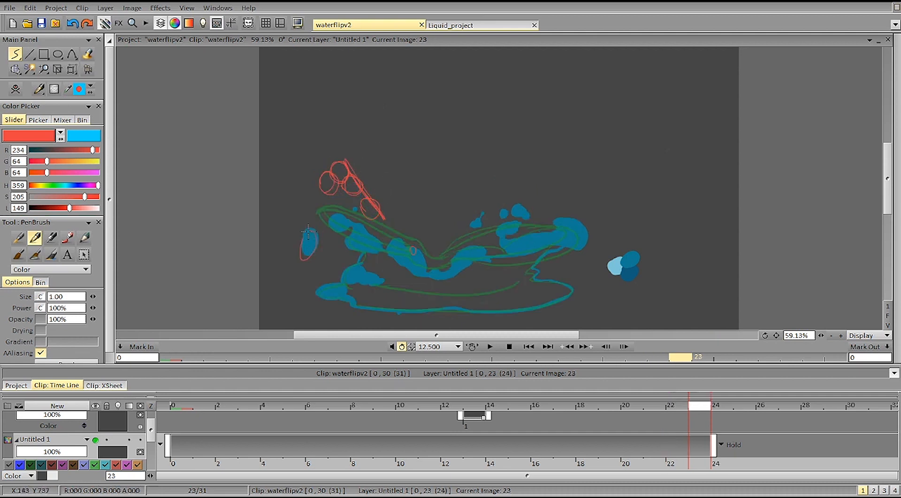
pyautogui.press('Right')
pyautogui.moveTo(317, 193); pyautogui.dragTo(282, 304)
# Step: Flip back and forth from image 24 down to image 19, comparing the droplet's spacing with the red circles
pyautogui.press('Left')
pyautogui.press('Right')
pyautogui.press('Left')
pyautogui.press('Left')
pyautogui.press('Right')
pyautogui.press('Right')
pyautogui.press('Left')
pyautogui.press('Left')
pyautogui.press('Right')
pyautogui.press('Left')
pyautogui.press('Left')
pyautogui.press('Right')
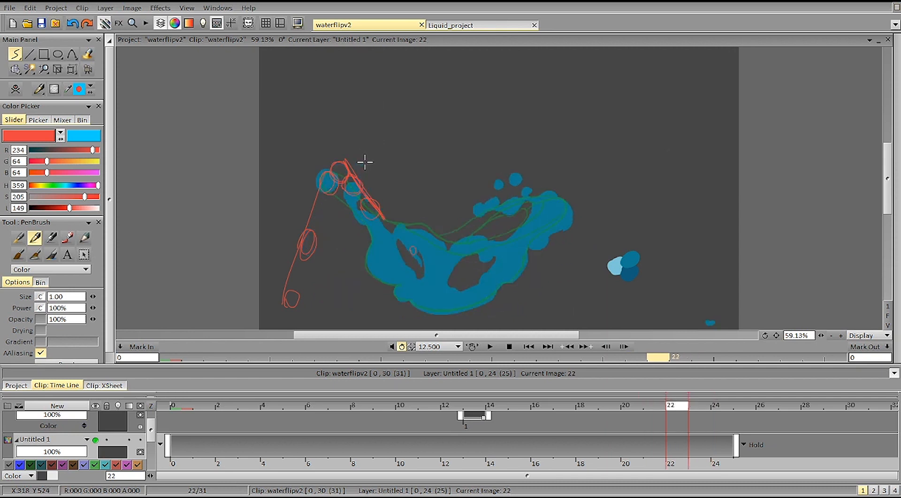
pyautogui.press('Left')
pyautogui.press('Left')
pyautogui.press('Left')
# Step: Examine how the droplet follows its red path, flipping repeatedly through images 18 to 25 and ending on image 20
pyautogui.press('Right')
pyautogui.press('Left')
pyautogui.press('Left')
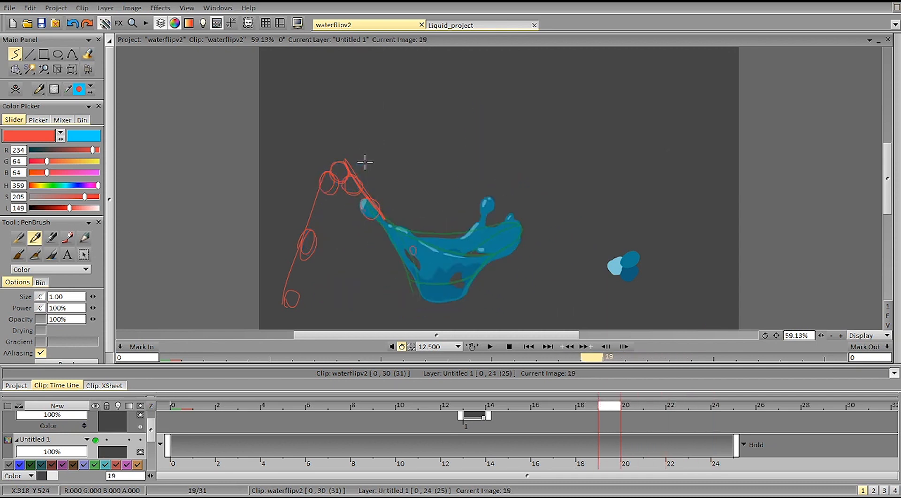
pyautogui.press('Right')
pyautogui.press('Right')
pyautogui.press('Right')
pyautogui.press('Left')
pyautogui.press('Left')
pyautogui.press('Right')
pyautogui.press('Right')
pyautogui.press('Right')
pyautogui.press('Right')
pyautogui.press('Right')
pyautogui.press('Left')
pyautogui.press('Right')
pyautogui.press('Left')
pyautogui.press('Left')
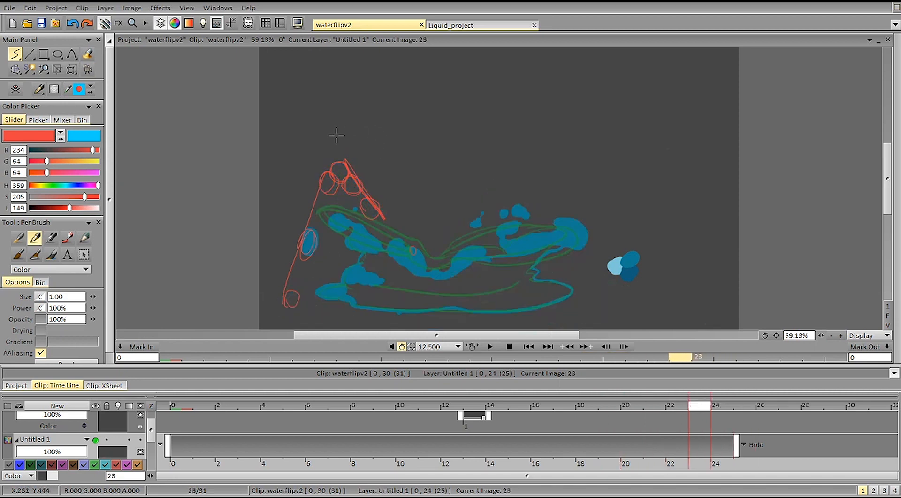
pyautogui.press('Left')
pyautogui.press('Left')
pyautogui.press('Left')
pyautogui.press('Right')
pyautogui.press('Right')
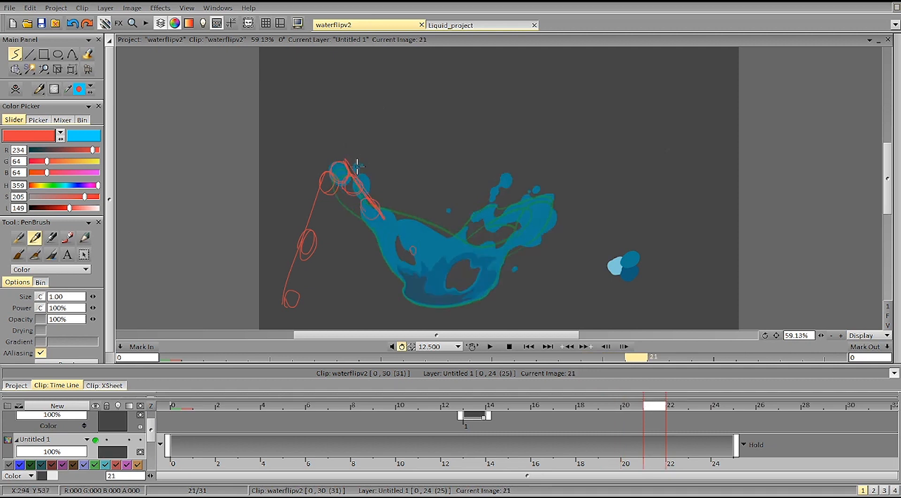
pyautogui.press('Left')
pyautogui.press('Left')
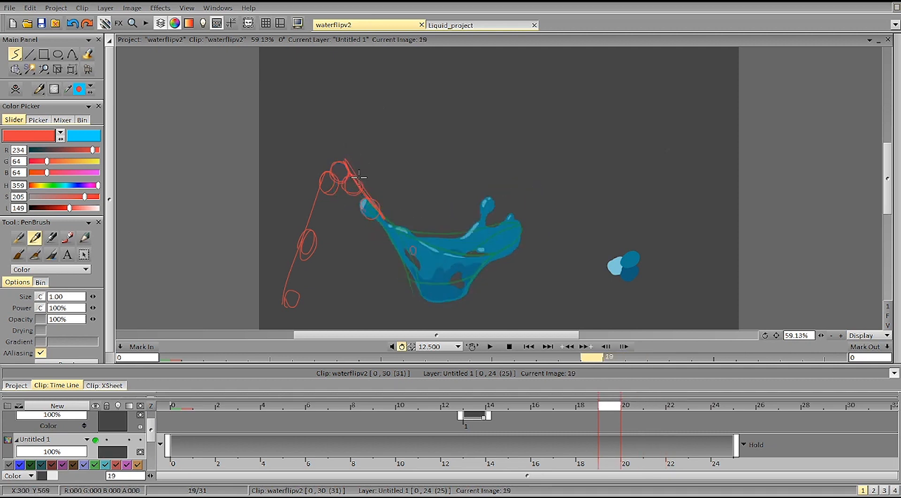
pyautogui.press('Left')
pyautogui.press('Right')
pyautogui.press('Right')
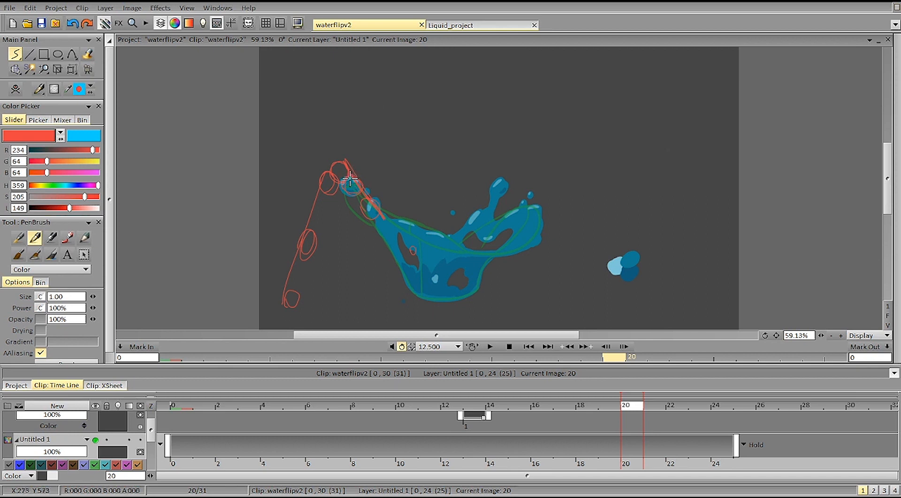
# Step: Undo the trial strokes and erase the upper red circles and path lines, keeping the lowest circle by the splash's left arm
pyautogui.moveTo(262, 204); pyautogui.dragTo(295, 170)
pyautogui.hotkey('ctrl', 'z')
pyautogui.hotkey('ctrl', 'z')
pyautogui.moveTo(331, 164); pyautogui.dragTo(279, 193)
pyautogui.hotkey('ctrl', 'z')
pyautogui.hotkey('shift', 'd')
pyautogui.hotkey('ctrl', 'z')
pyautogui.press('d')
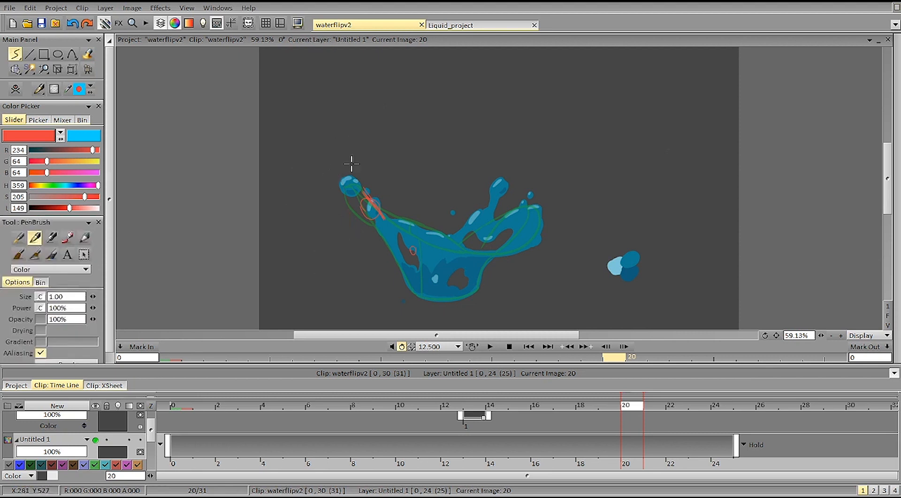
# Step: Flip between images 18 and 21 and circle the splash's upper left droplet in red on image 21
pyautogui.press('Left')
pyautogui.press('Left')
pyautogui.press('Down')
pyautogui.press('Right')
pyautogui.press('Up')
pyautogui.press('Right')
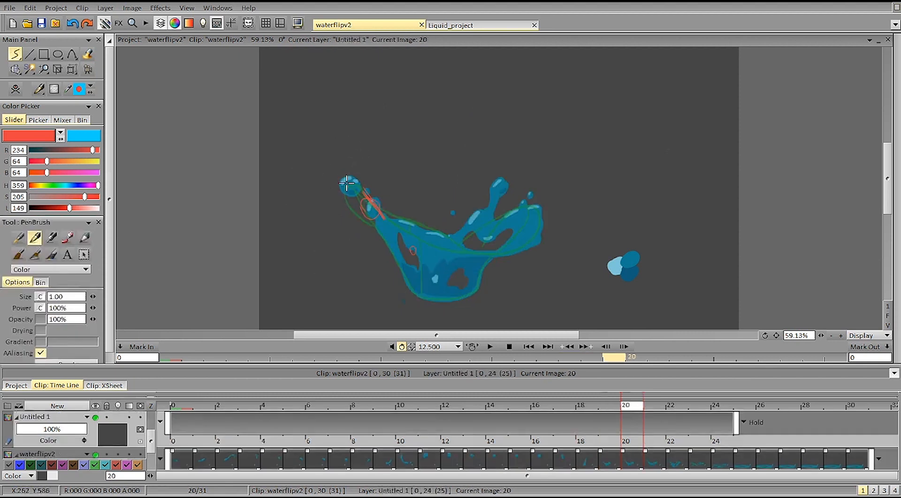
pyautogui.press('Right')
pyautogui.press('Left')
pyautogui.press('Left')
pyautogui.press('Right')
pyautogui.press('Right')
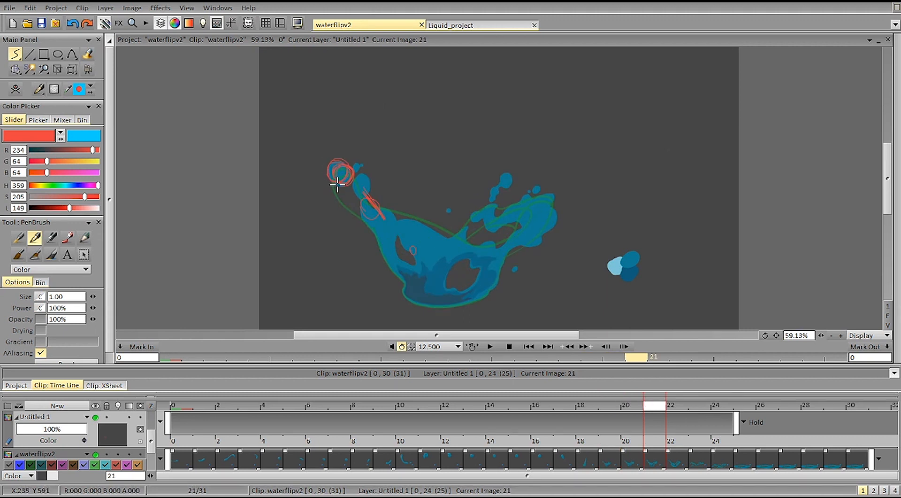
# Step: Sketch an arcing droplet path above the splash, with stretched shapes along the rise and round shapes at the peak
pyautogui.moveTo(468, 148)
pyautogui.mouseDown()
pyautogui.moveTo(443, 171)
pyautogui.moveTo(462, 167)
pyautogui.moveTo(468, 149)
pyautogui.moveTo(454, 129)
pyautogui.mouseUp()
pyautogui.hotkey('ctrl', 'z')
pyautogui.hotkey('ctrl', 'z')
pyautogui.moveTo(400, 209); pyautogui.dragTo(432, 116)
pyautogui.hotkey('ctrl', 'z')
pyautogui.moveTo(407, 195)
pyautogui.mouseDown()
pyautogui.moveTo(479, 201)
pyautogui.moveTo(426, 105)
pyautogui.mouseUp()
pyautogui.moveTo(461, 134); pyautogui.dragTo(468, 130)
pyautogui.moveTo(448, 99)
pyautogui.mouseDown()
pyautogui.moveTo(446, 92)
pyautogui.moveTo(451, 106)
pyautogui.moveTo(456, 99)
pyautogui.moveTo(434, 94)
pyautogui.moveTo(444, 101)
pyautogui.moveTo(437, 94)
pyautogui.moveTo(445, 94)
pyautogui.moveTo(395, 187)
pyautogui.moveTo(413, 191)
pyautogui.mouseUp()
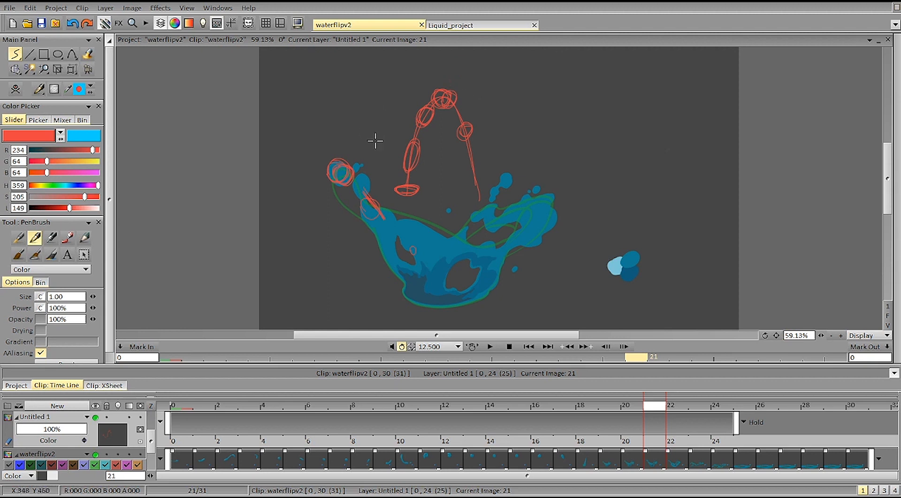
# Step: Try an extra stroke above the arc, undo it and clear all red sketches from layer Untitled 1
pyautogui.moveTo(457, 61); pyautogui.dragTo(450, 87)
pyautogui.hotkey('ctrl', 'z')
pyautogui.press('BackSpace')
# Step: Circle the left droplet anew in red on images 19, 20 and 21
pyautogui.press('Left')
pyautogui.press('Left')
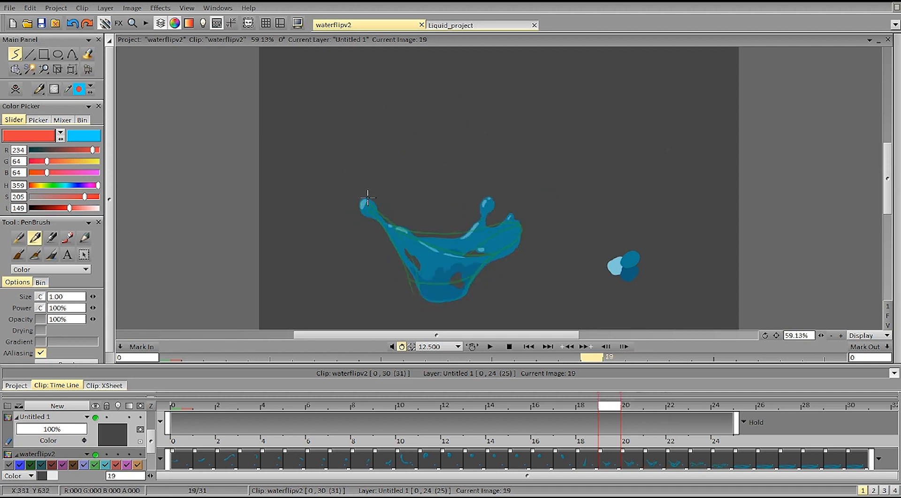
pyautogui.press('Right')
pyautogui.press('Right')
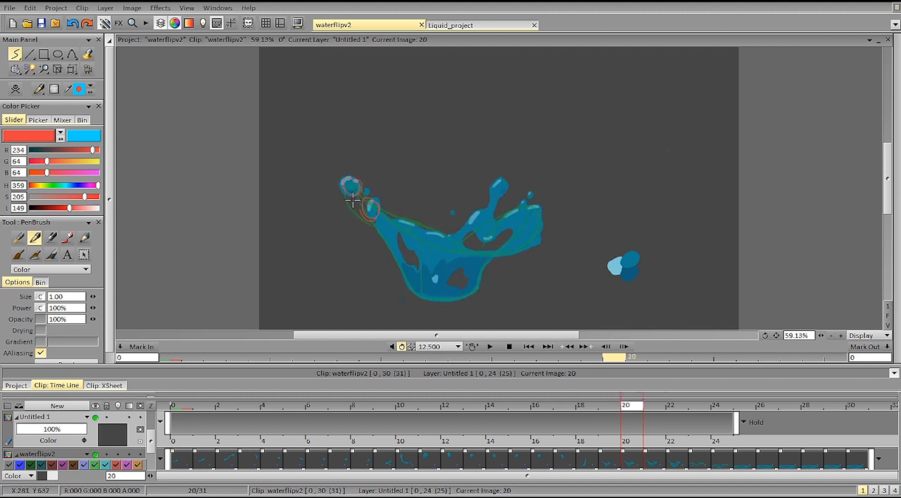
pyautogui.moveTo(339, 172)
pyautogui.mouseDown()
pyautogui.moveTo(353, 165)
pyautogui.moveTo(330, 170)
pyautogui.moveTo(341, 164)
pyautogui.mouseUp()
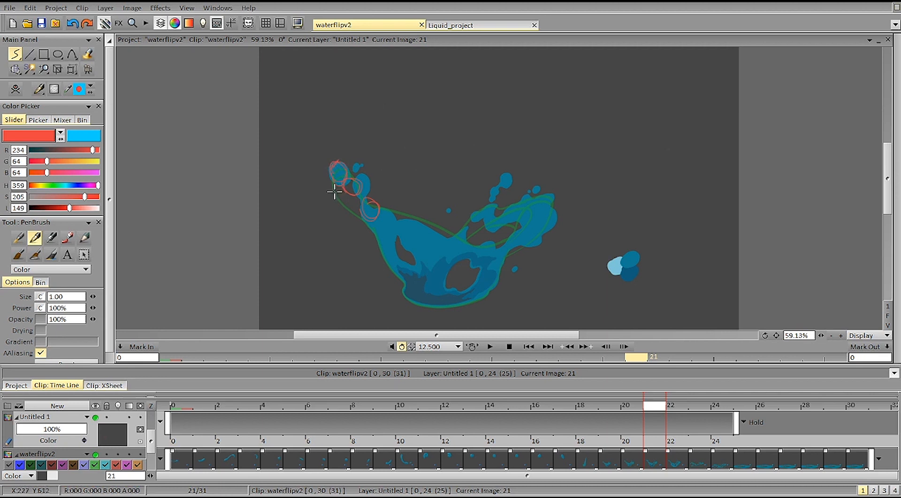
# Step: Compare the left droplet's position with the new circles, flipping between images 20 and 22 and ending on image 22
pyautogui.press('Right')
pyautogui.press('Left')
pyautogui.press('Right')
pyautogui.press('Left')
pyautogui.press('Left')
pyautogui.press('Right')
pyautogui.press('Right')
pyautogui.press('Left')
pyautogui.press('Right')
pyautogui.press('Left')
pyautogui.press('Right')
pyautogui.press('Left')
pyautogui.press('Right')
pyautogui.press('Left')
pyautogui.press('Right')
# Step: Draw short red strokes beside the left droplet on image 22 and compare it with images 20 to 23
pyautogui.moveTo(293, 205); pyautogui.dragTo(310, 192)
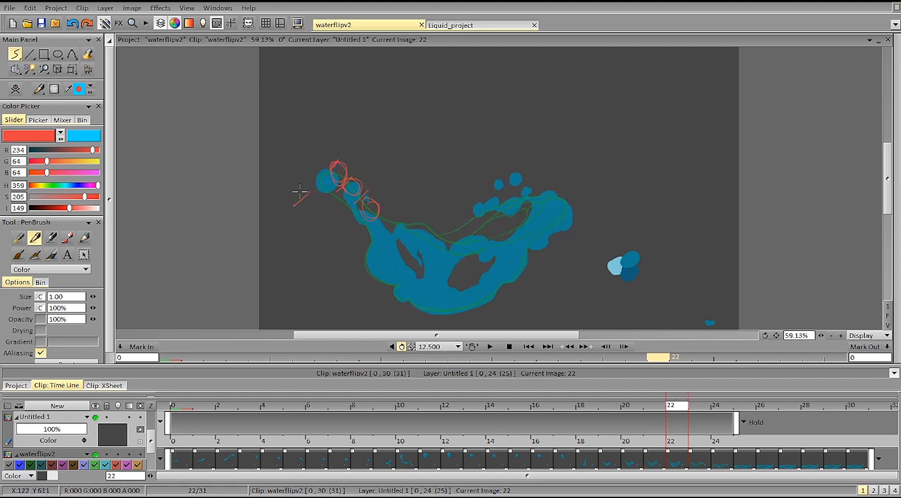
pyautogui.press('Right')
pyautogui.press('Left')
pyautogui.press('Left')
pyautogui.press('Right')
pyautogui.press('Right')
pyautogui.press('Left')
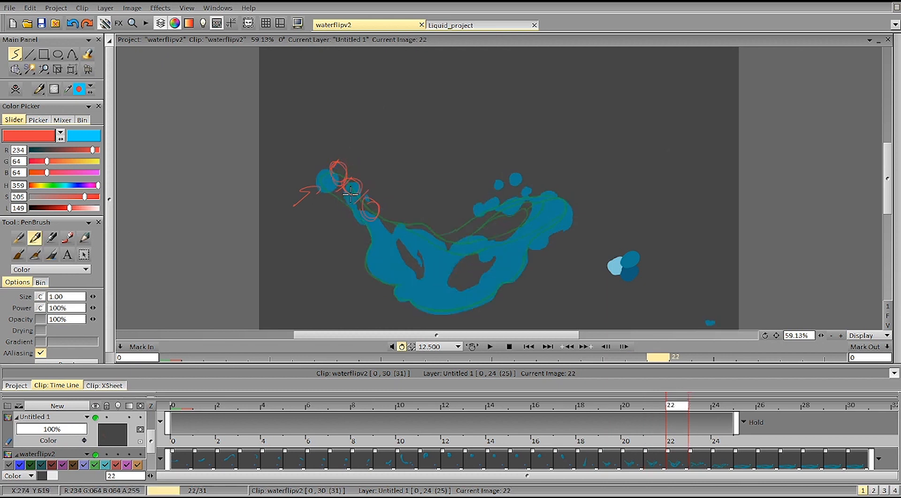
pyautogui.press('Left')
pyautogui.press('Left')
pyautogui.press('Right')
pyautogui.press('Left')
# Step: Try a red circle for the left droplet's position, compare it with image 22 and undo it
pyautogui.press('Right')
pyautogui.press('Right')
# Step: Clear the red circles and strokes from layer Untitled 1
pyautogui.moveTo(386, 141); pyautogui.dragTo(384, 142)
pyautogui.press('Left')
pyautogui.press('Delete')
pyautogui.moveTo(346, 168)
pyautogui.mouseDown()
pyautogui.moveTo(338, 181)
pyautogui.moveTo(349, 178)
pyautogui.moveTo(318, 177)
pyautogui.mouseUp()
pyautogui.press('Right')
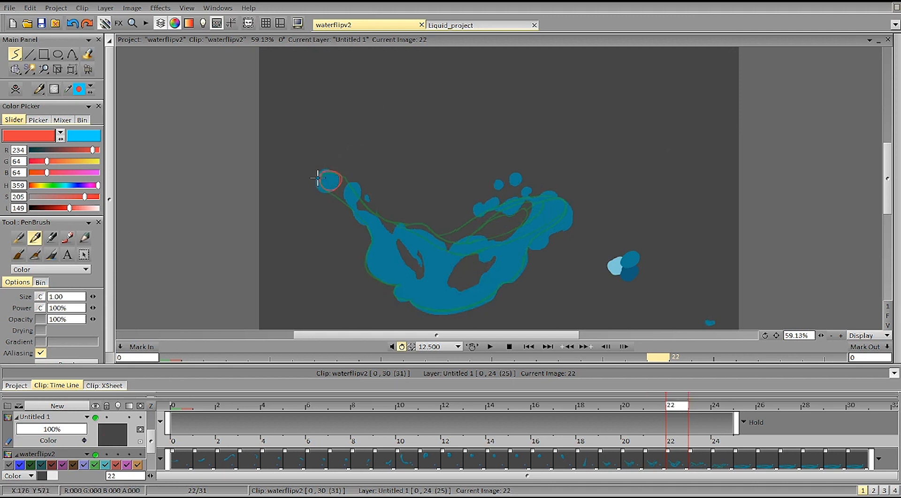
pyautogui.hotkey('ctrl', 'z')
# Step: Examine the splash's shape and droplets, flipping between images 18 and 23 and ending on image 20
pyautogui.press('Right')
pyautogui.press('Left')
pyautogui.press('Left')
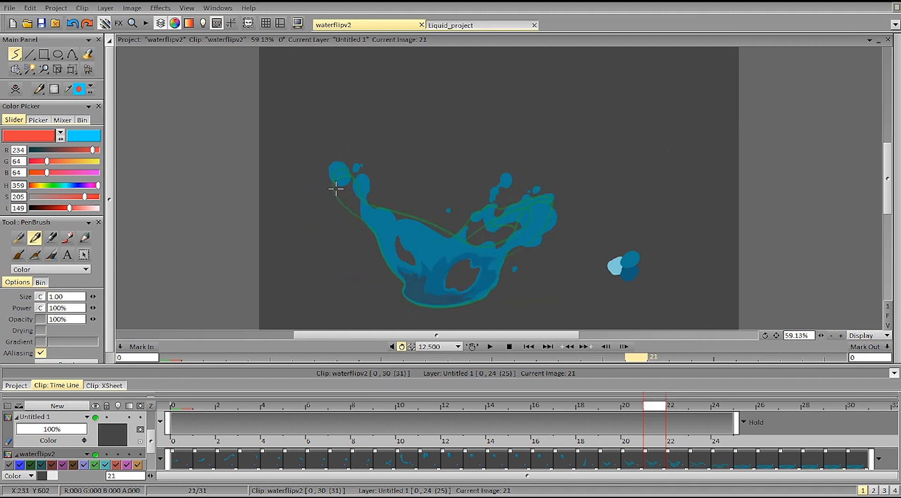
pyautogui.press('Right')
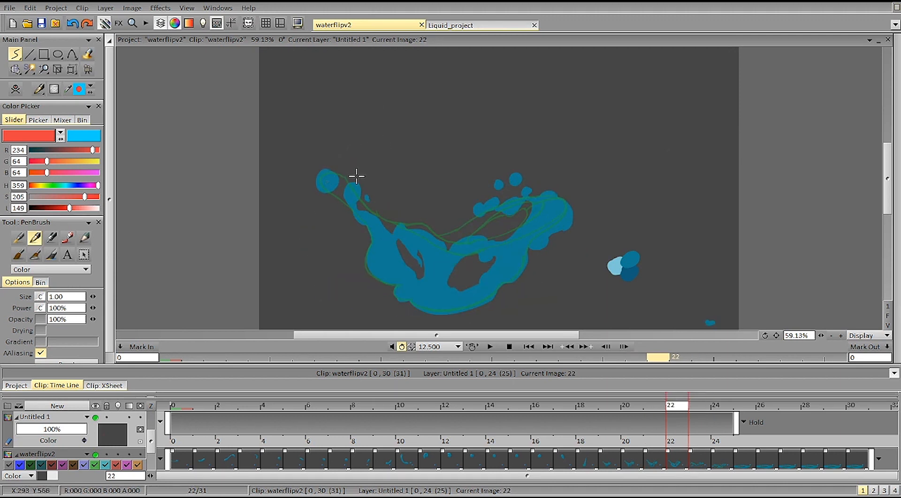
pyautogui.press('Left')
pyautogui.press('Left')
pyautogui.press('Left')
pyautogui.press('Left')
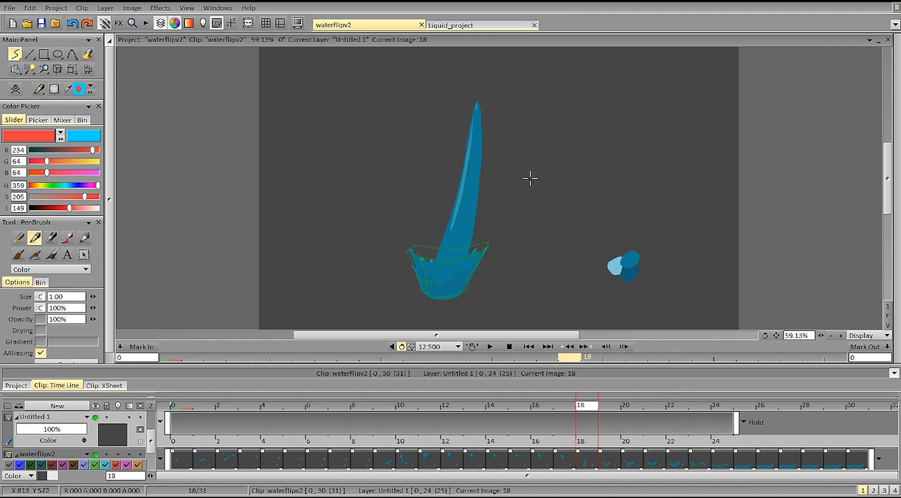
pyautogui.press('Right')
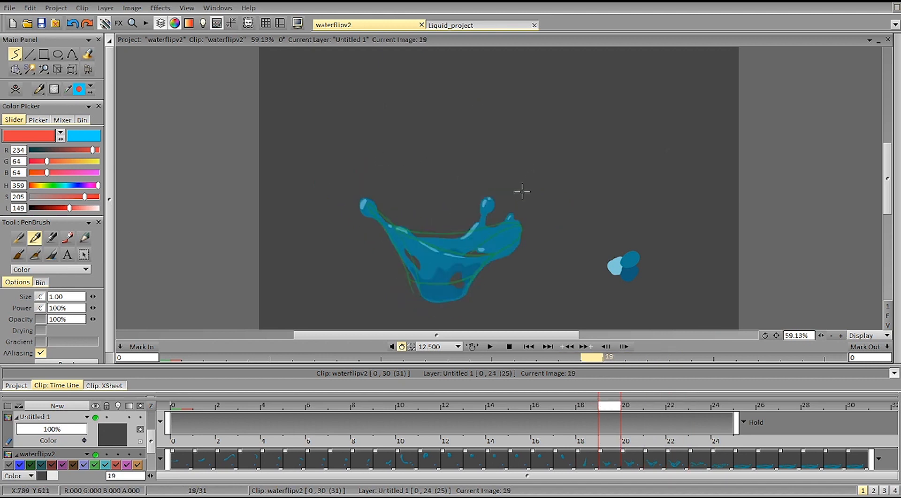
pyautogui.press('Left')
pyautogui.press('Right')
pyautogui.press('Right')
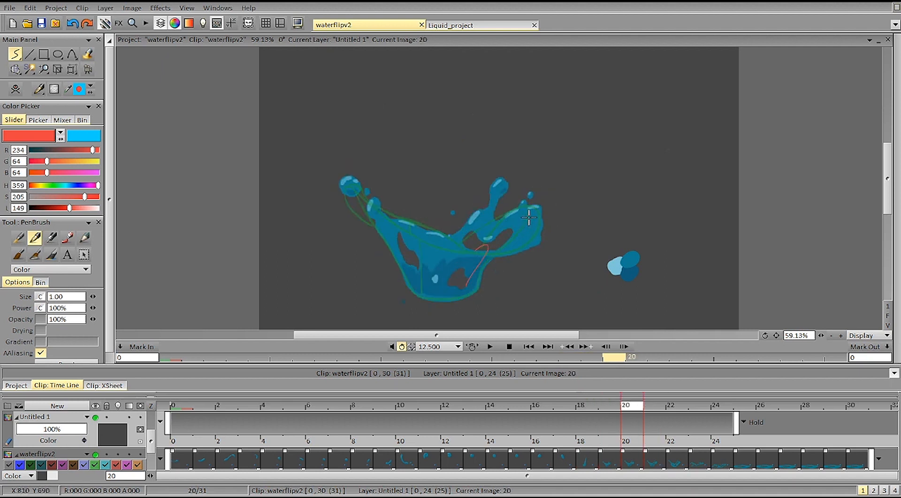
# Step: Trace the splash's right edge with successive curved red strokes, flipping through images 18 to 24
pyautogui.press('Left')
pyautogui.press('Left')
pyautogui.press('Right')
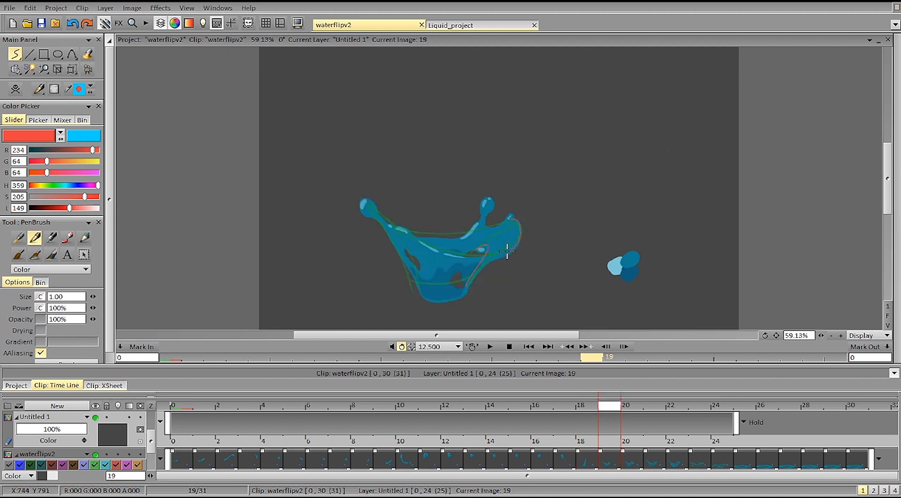
pyautogui.press('Right')
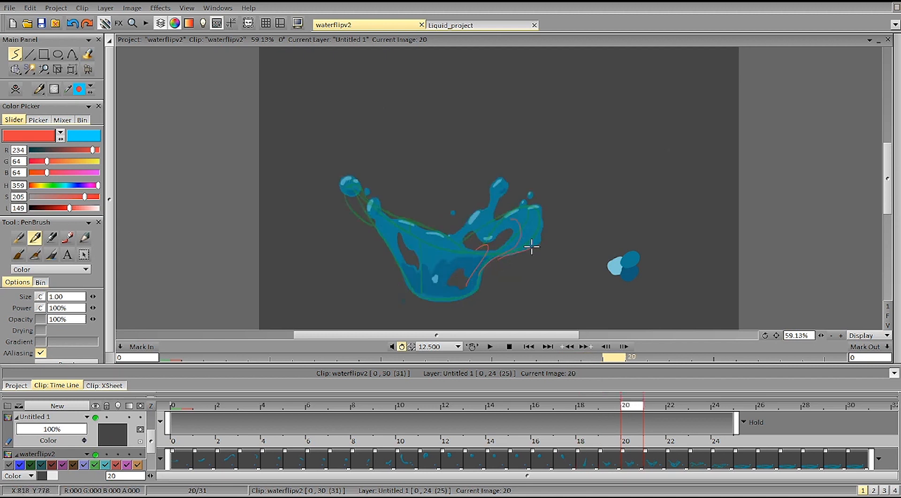
pyautogui.press('Right')
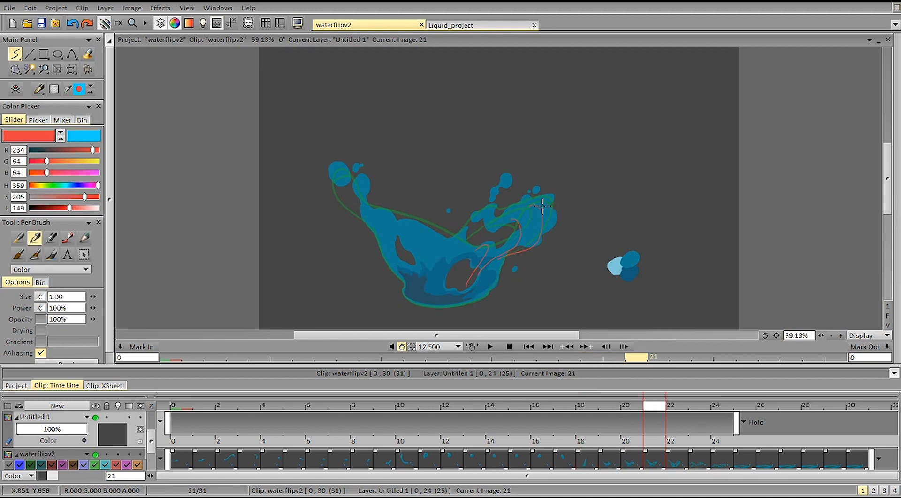
pyautogui.press('Right')
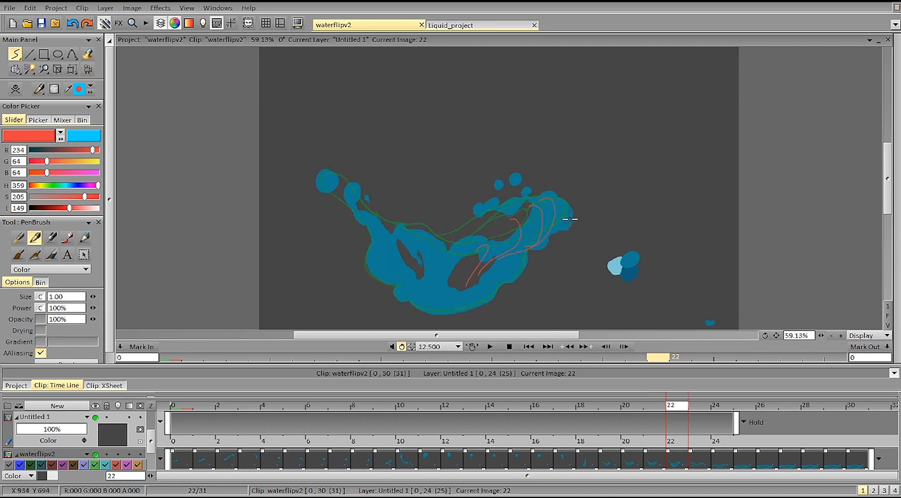
pyautogui.press('Right')
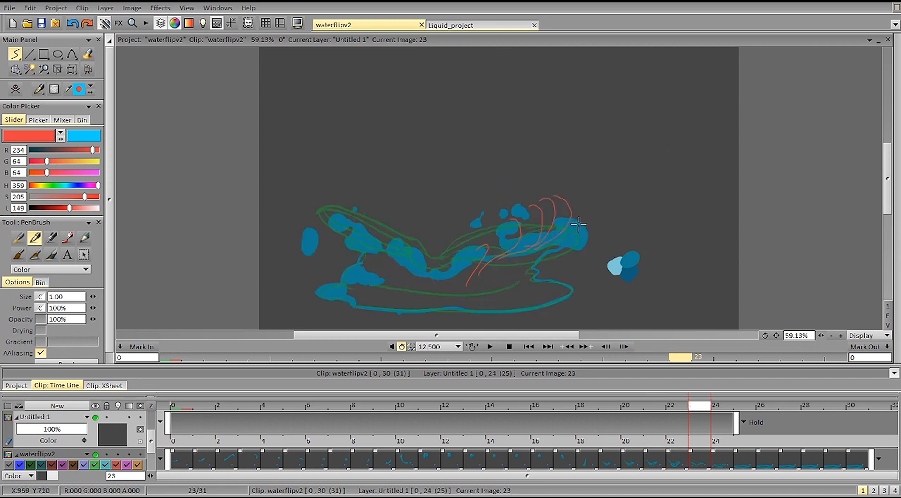
pyautogui.press('Right')
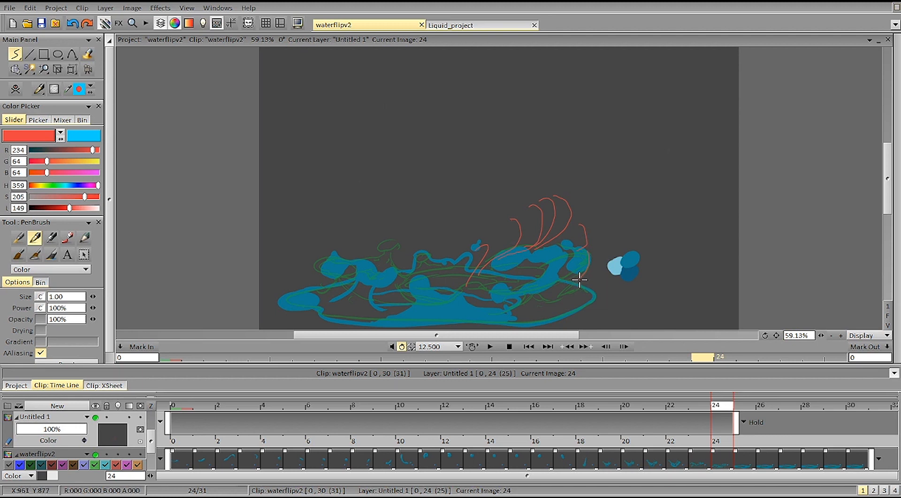
pyautogui.press('Right')
pyautogui.press('Left')
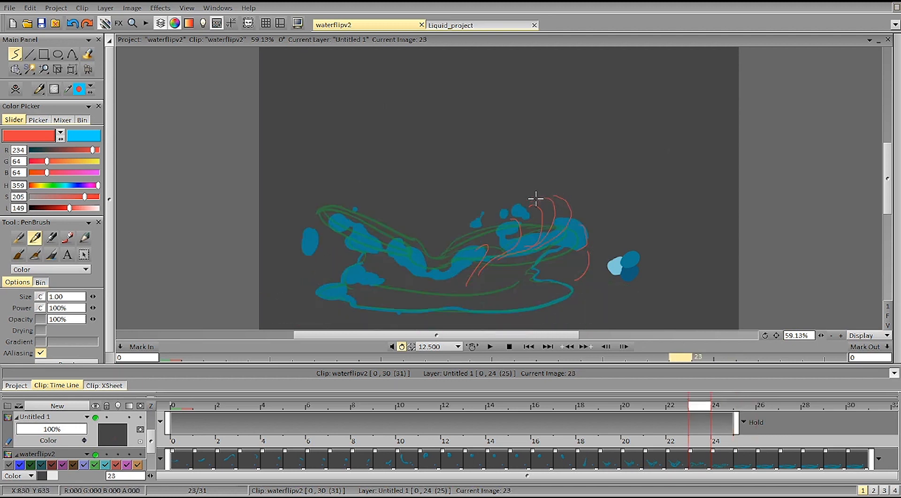
# Step: Draw a red circle inside the upper edge strokes on image 23 and compare it with images 18 to 24
pyautogui.moveTo(541, 214)
pyautogui.mouseDown()
pyautogui.moveTo(554, 202)
pyautogui.moveTo(548, 220)
pyautogui.mouseUp()
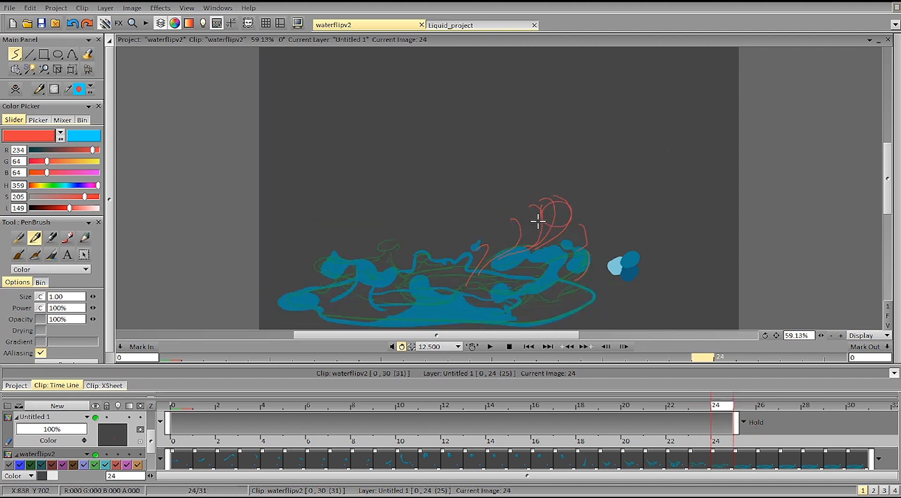
pyautogui.press('Left')
pyautogui.press('Left')
pyautogui.press('Left')
pyautogui.press('Left')
pyautogui.press('Left')
pyautogui.press('Left')
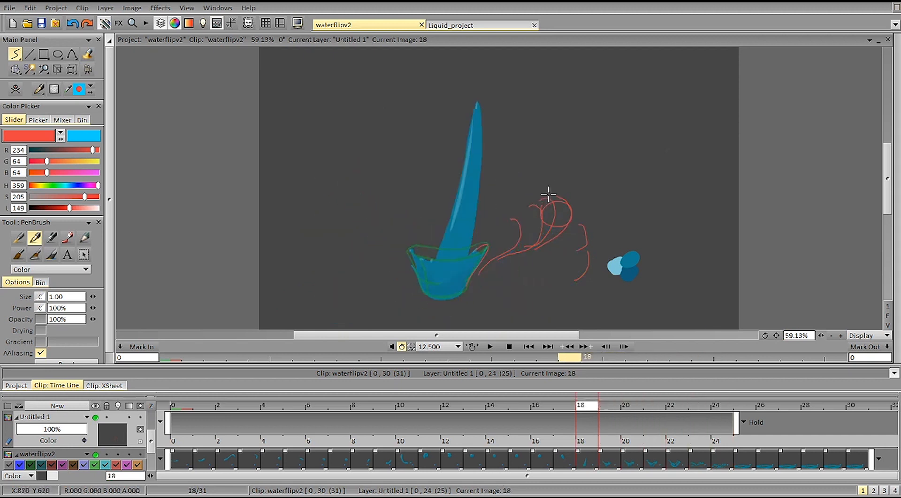
pyautogui.press('Right')
pyautogui.press('Right')
pyautogui.press('Right')
pyautogui.press('Right')
pyautogui.press('Right')
pyautogui.press('Right')
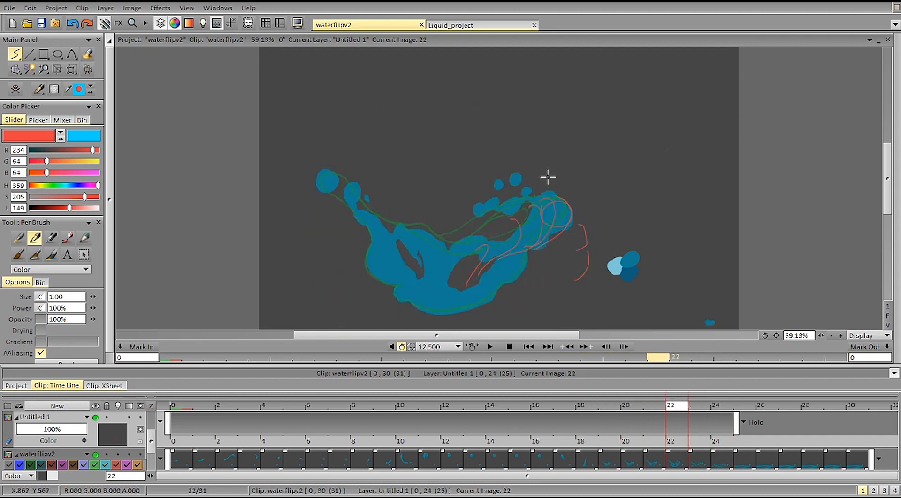
pyautogui.press('Left')
pyautogui.press('Left')
pyautogui.press('Right')
pyautogui.press('Left')
pyautogui.press('Right')
pyautogui.press('Right')
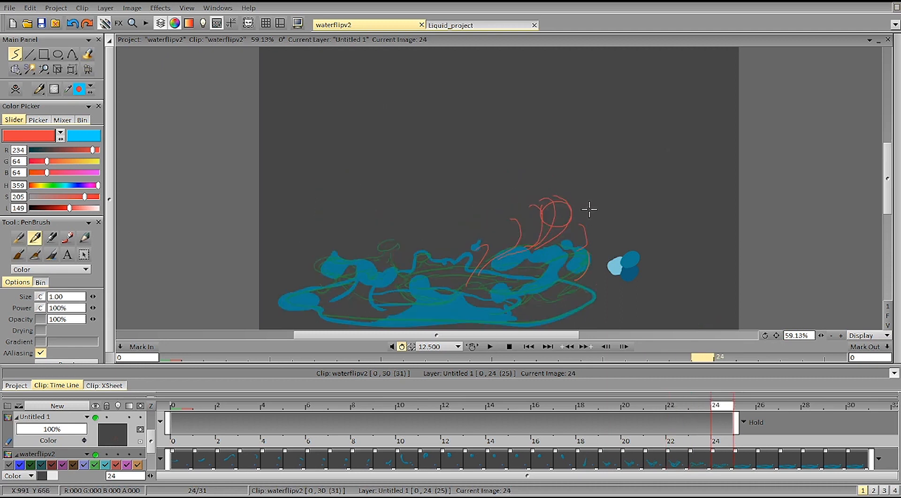
# Step: Try a red arc stroke above the splash on image 19 and undo it
pyautogui.press('Left')
pyautogui.press('Left')
pyautogui.press('Left')
pyautogui.press('Left')
pyautogui.press('Left')
pyautogui.moveTo(508, 165); pyautogui.dragTo(536, 134)
pyautogui.hotkey('ctrl', 'z')
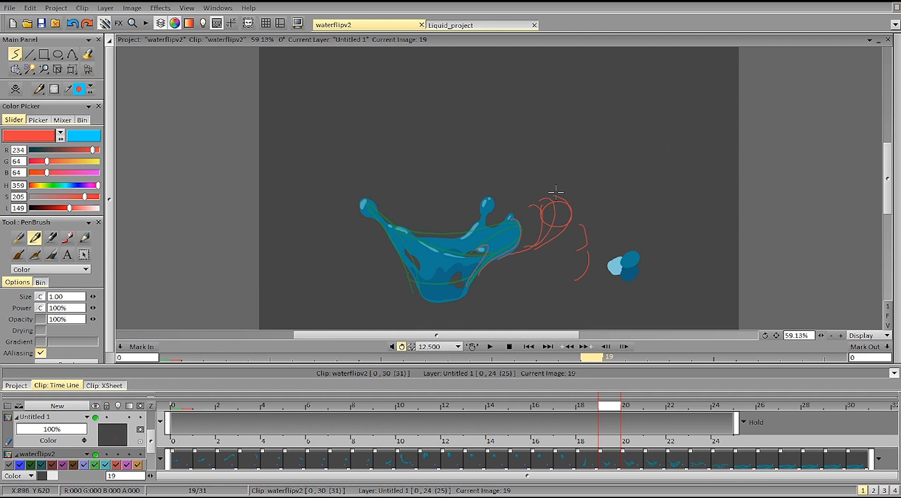
# Step: Draw a long vertical red line along the splash's right edge on image 24 and compare it with images 19 to 25
pyautogui.press('Right')
pyautogui.press('Right')
pyautogui.press('Right')
pyautogui.press('Right')
pyautogui.press('Right')
pyautogui.press('Right')
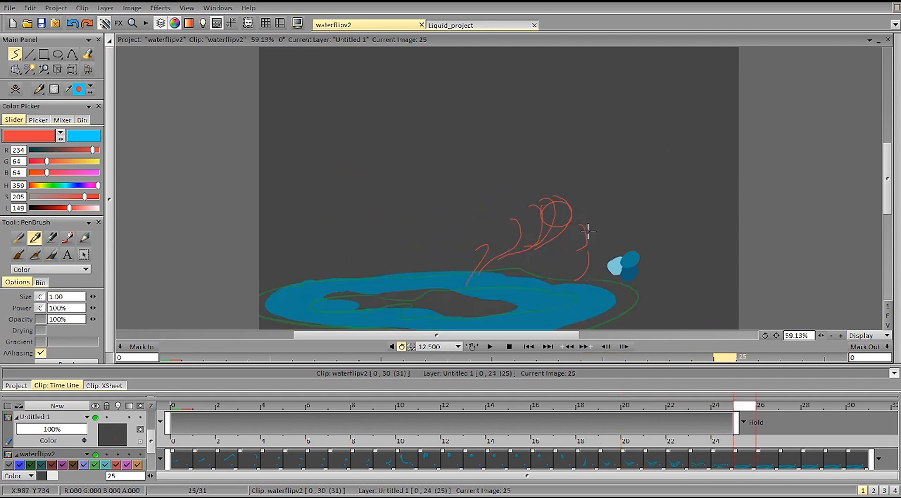
pyautogui.press('Left')
pyautogui.moveTo(588, 237); pyautogui.dragTo(587, 308)
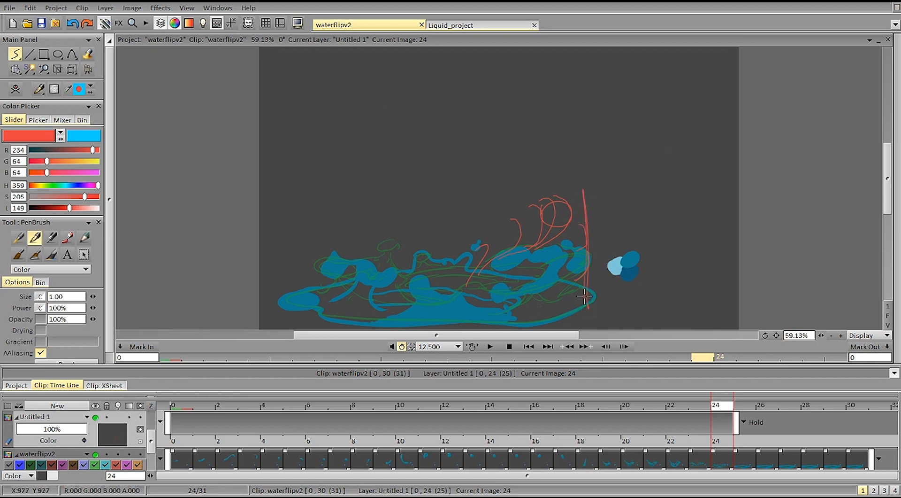
pyautogui.press('Left')
pyautogui.press('Left')
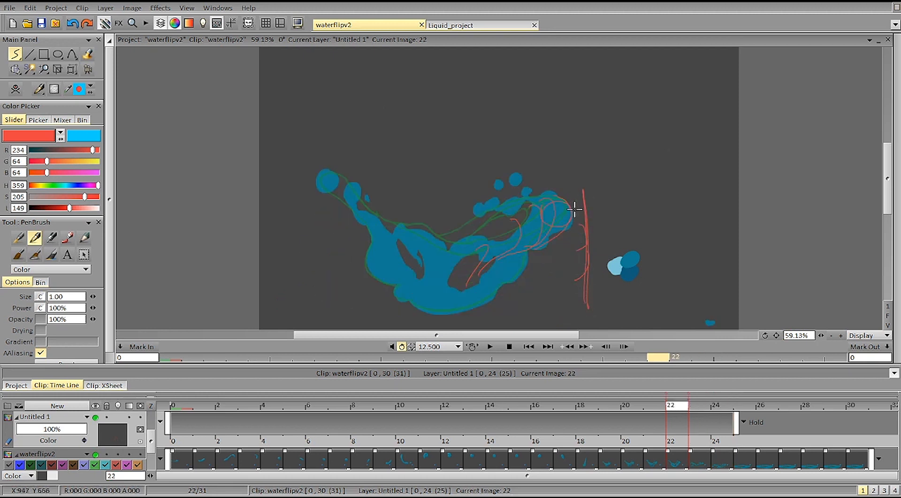
pyautogui.press('Right')
pyautogui.press('Right')
pyautogui.press('Left')
pyautogui.press('Left')
pyautogui.press('Left')
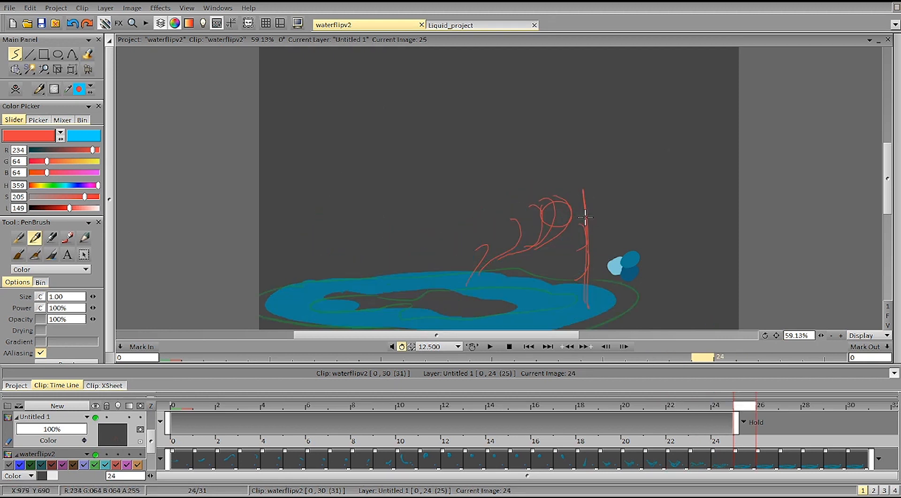
pyautogui.press('Left')
pyautogui.press('Left')
pyautogui.press('Left')
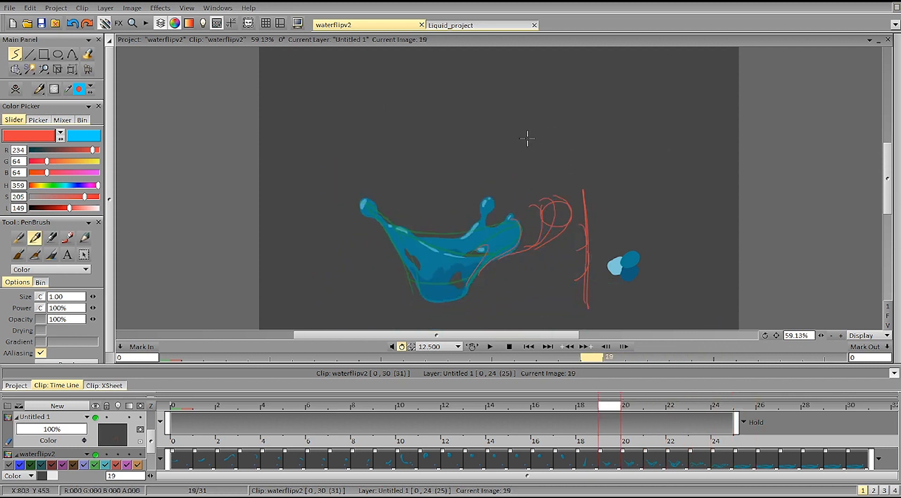
# Step: Sketch a red arc with spacing ticks bunched near its peak above the splash, then clear all red strokes
pyautogui.moveTo(506, 172)
pyautogui.mouseDown()
pyautogui.moveTo(548, 95)
pyautogui.moveTo(584, 119)
pyautogui.moveTo(597, 153)
pyautogui.moveTo(561, 93)
pyautogui.moveTo(515, 160)
pyautogui.mouseUp()
pyautogui.moveTo(587, 112); pyautogui.dragTo(605, 197)
pyautogui.moveTo(502, 160); pyautogui.dragTo(519, 171)
pyautogui.moveTo(521, 120); pyautogui.dragTo(538, 132)
pyautogui.moveTo(541, 96); pyautogui.dragTo(557, 107)
pyautogui.hotkey('ctrl', 'z')
pyautogui.hotkey('ctrl', 'z')
pyautogui.hotkey('ctrl', 'z')
pyautogui.moveTo(557, 89)
pyautogui.mouseDown()
pyautogui.moveTo(570, 108)
pyautogui.moveTo(569, 90)
pyautogui.moveTo(585, 113)
pyautogui.mouseUp()
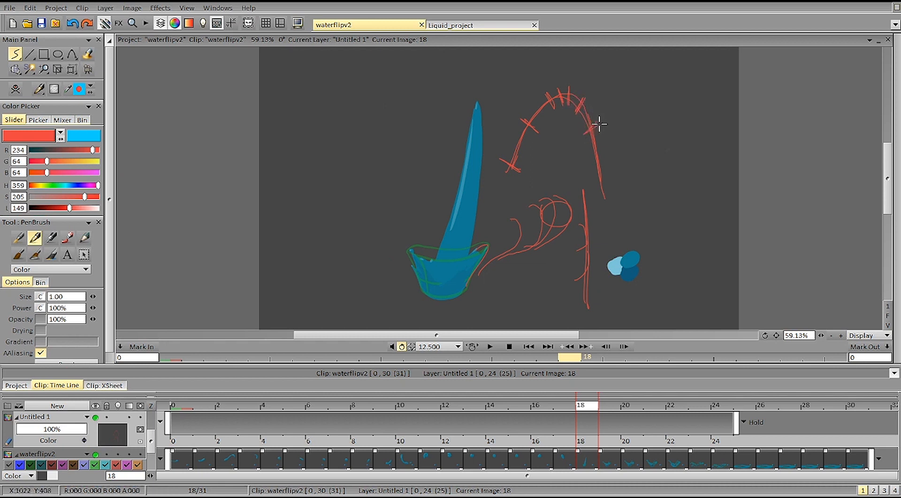
pyautogui.moveTo(589, 182); pyautogui.dragTo(613, 175)
pyautogui.press('Delete')
# Step: Examine how the splash's right side moves by flipping back and forth between images 17 and 23
pyautogui.press('Left')
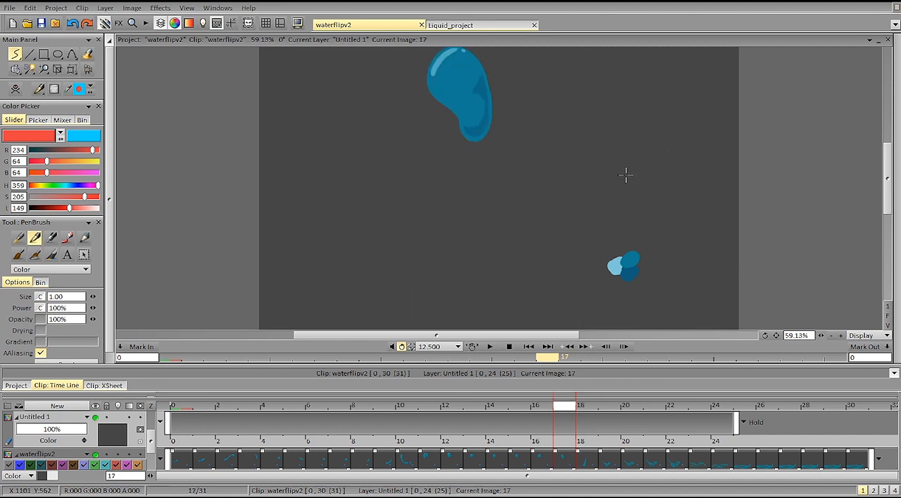
pyautogui.press('Right')
pyautogui.press('Right')
pyautogui.press('Right')
pyautogui.press('Right')
pyautogui.press('Left')
pyautogui.press('Right')
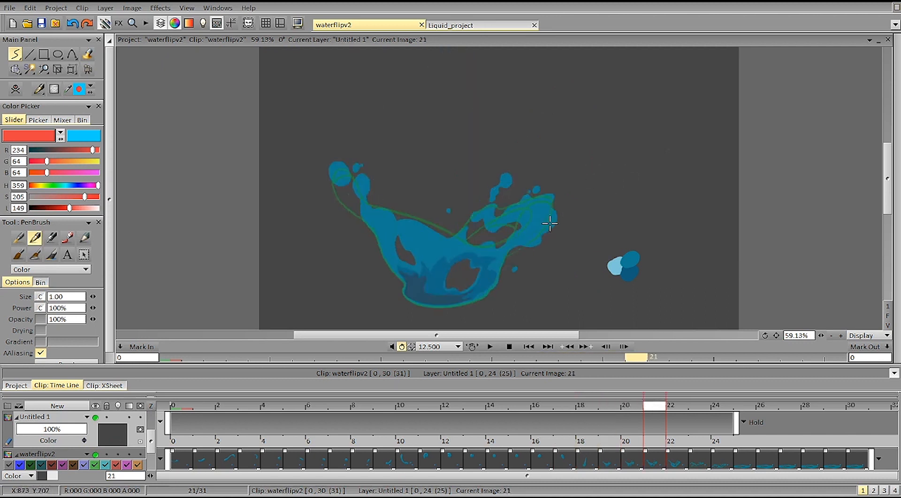
pyautogui.press('Left')
pyautogui.press('Left')
pyautogui.press('Right')
pyautogui.press('Right')
pyautogui.press('Left')
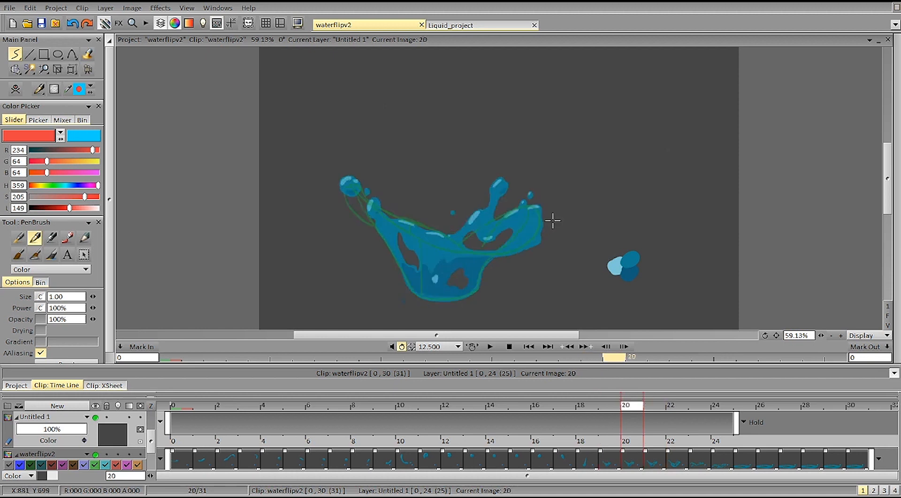
pyautogui.press('Right')
pyautogui.press('Right')
pyautogui.press('Right')
pyautogui.press('Left')
pyautogui.press('Left')
pyautogui.press('Left')
pyautogui.press('Left')
pyautogui.press('Left')
# Step: Mark the splash's right edge with curved red strokes on images 19 to 22
pyautogui.press('Right')
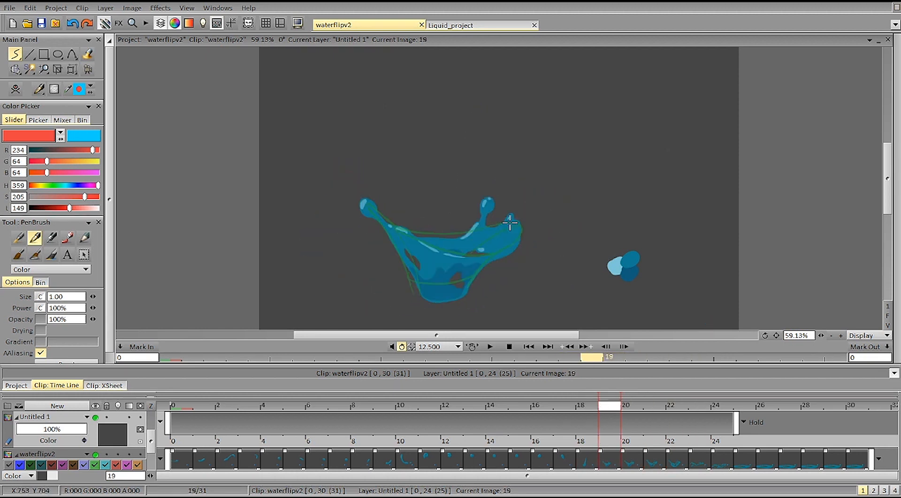
pyautogui.press('Right')
pyautogui.press('Right')
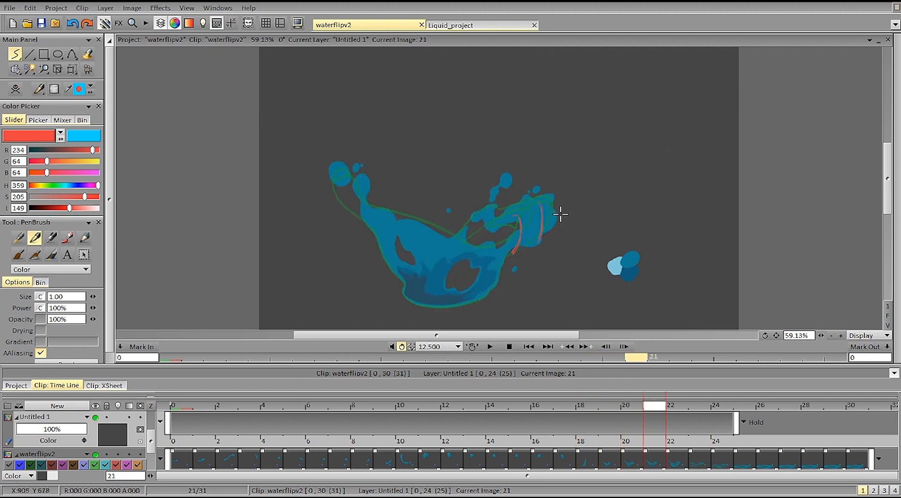
pyautogui.press('Right')
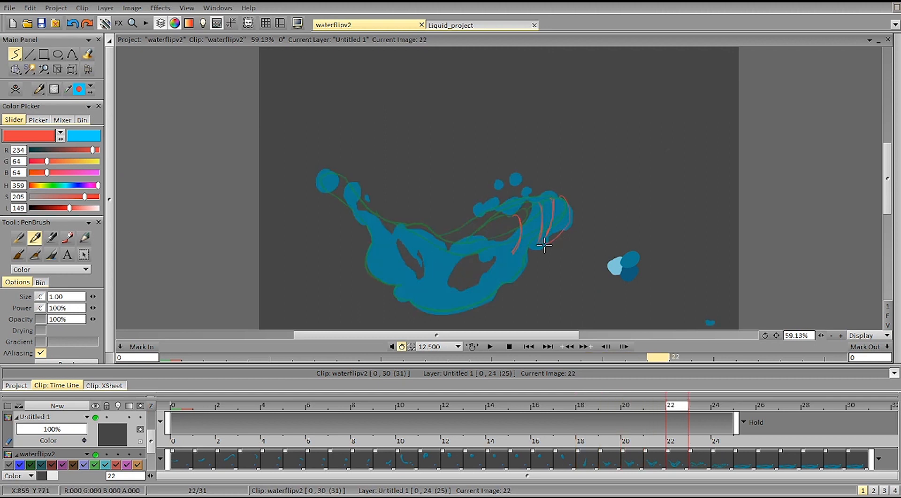
pyautogui.press('Right')
pyautogui.press('Left')
pyautogui.press('Left')
# Step: Draw a red arrow pointing down at the outermost edge stroke and compare the right edge on images 21 and 22
pyautogui.press('Left')
pyautogui.press('Right')
pyautogui.moveTo(565, 200); pyautogui.dragTo(570, 162)
pyautogui.press('Left')
pyautogui.press('Right')
pyautogui.press('Left')
pyautogui.press('Right')
pyautogui.press('Right')
pyautogui.press('Left')
pyautogui.press('Right')
pyautogui.press('Left')
pyautogui.press('Right')
pyautogui.press('Left')
pyautogui.press('Right')
pyautogui.press('Left')
pyautogui.press('Right')
pyautogui.press('Left')
pyautogui.press('Right')
pyautogui.press('Right')
pyautogui.press('Left')
pyautogui.press('Right')
pyautogui.press('Left')
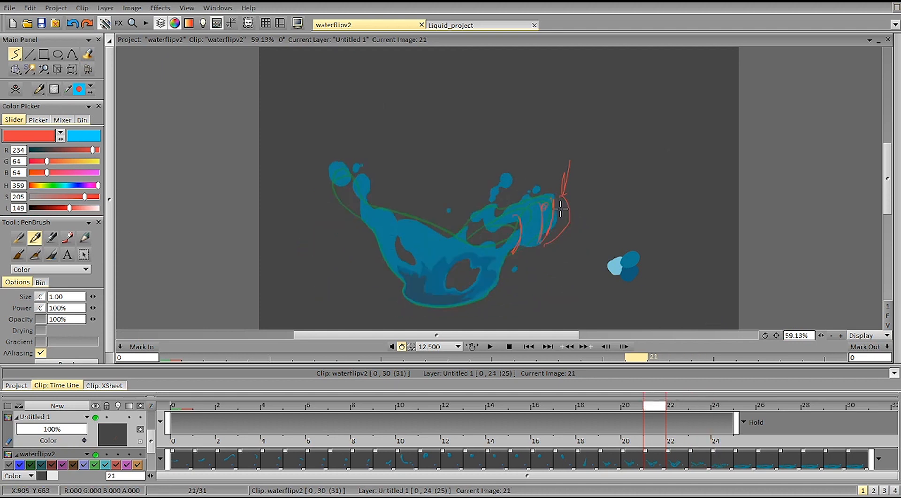
pyautogui.press('Right')
pyautogui.press('Left')
pyautogui.press('Left')
pyautogui.press('Right')
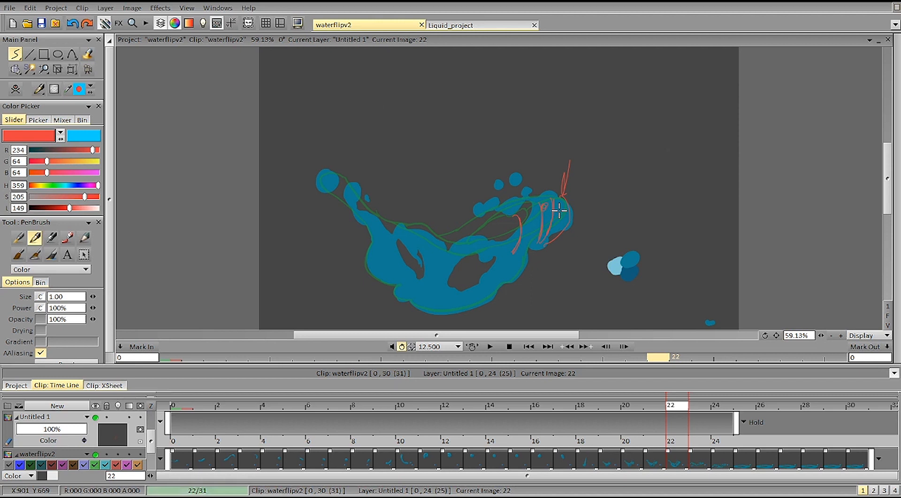
# Step: Compare the right edge on images 22 and 23 and mark its position on image 23 with a red stroke
pyautogui.press('Right')
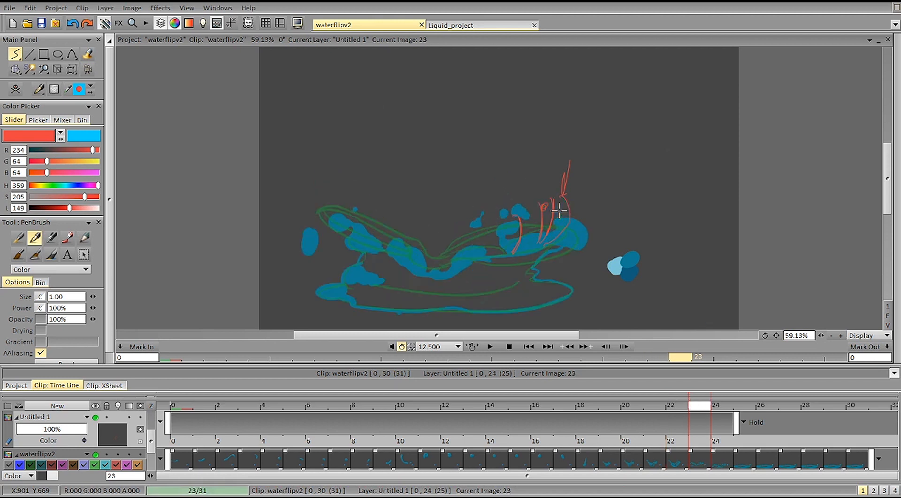
pyautogui.press('Left')
pyautogui.press('Left')
pyautogui.press('Right')
pyautogui.press('Right')
pyautogui.press('Left')
pyautogui.press('Right')
pyautogui.press('Left')
pyautogui.press('Right')
pyautogui.press('Left')
pyautogui.press('Right')
pyautogui.press('Left')
pyautogui.press('Right')
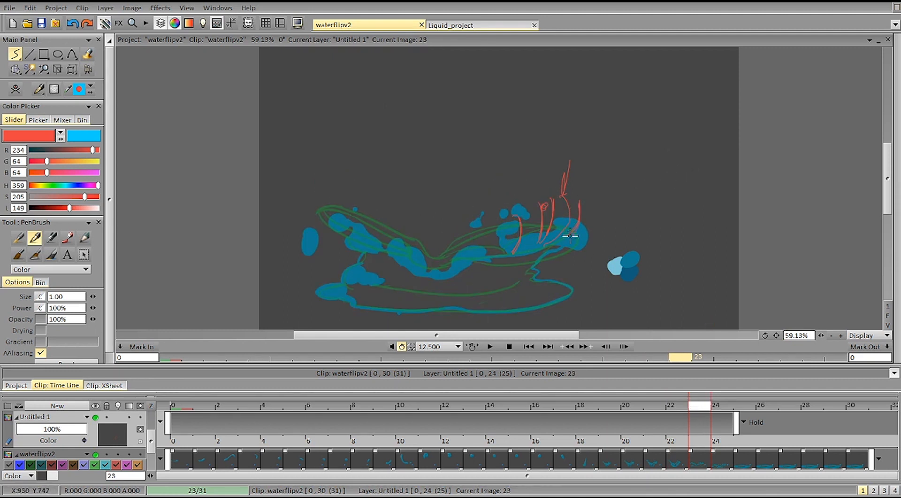
# Step: Clear the red edge marks and draw curved red strokes spaced along an arc above the splash's right side
pyautogui.press('Delete')
pyautogui.moveTo(533, 189); pyautogui.dragTo(537, 215)
pyautogui.moveTo(563, 164); pyautogui.dragTo(557, 193)
pyautogui.moveTo(582, 150)
pyautogui.mouseDown()
pyautogui.moveTo(573, 179)
pyautogui.moveTo(584, 168)
pyautogui.mouseUp()
pyautogui.moveTo(602, 139)
pyautogui.mouseDown()
pyautogui.moveTo(592, 163)
pyautogui.moveTo(618, 163)
pyautogui.moveTo(623, 192)
pyautogui.mouseUp()
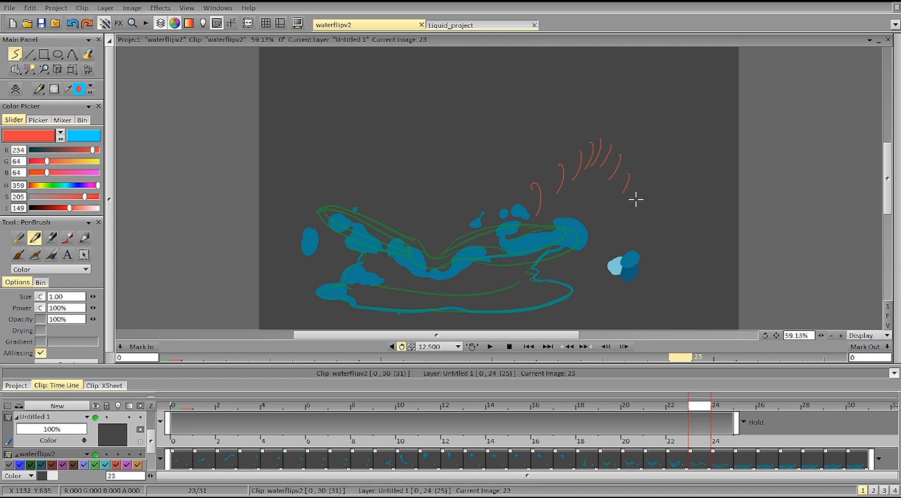
pyautogui.moveTo(643, 224); pyautogui.dragTo(629, 262)
# Step: Examine the splash's collapse into the puddle by flipping between images 22 and 26
pyautogui.press('Right')
pyautogui.press('Right')
pyautogui.press('Right')
pyautogui.press('Left')
pyautogui.press('Left')
pyautogui.press('Left')
pyautogui.press('Right')
pyautogui.press('Right')
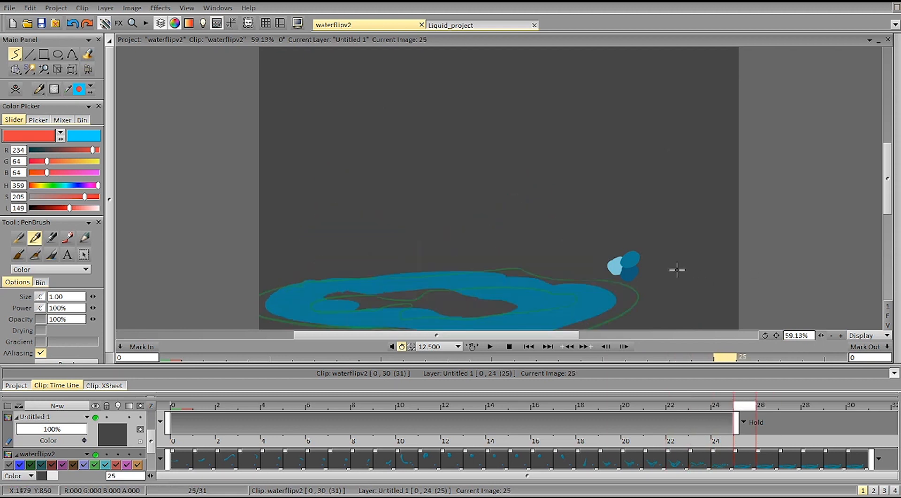
# Step: Mark the splash's outermost right edge with three short vertical red strokes on images 22 to 24
pyautogui.press('Left')
pyautogui.press('Left')
pyautogui.press('Left')
pyautogui.moveTo(573, 202); pyautogui.dragTo(588, 278)
pyautogui.press('Right')
# Step: Compare the spacing of the three vertical red strokes with the splash's right edge on images 22 to 26
pyautogui.press('Right')
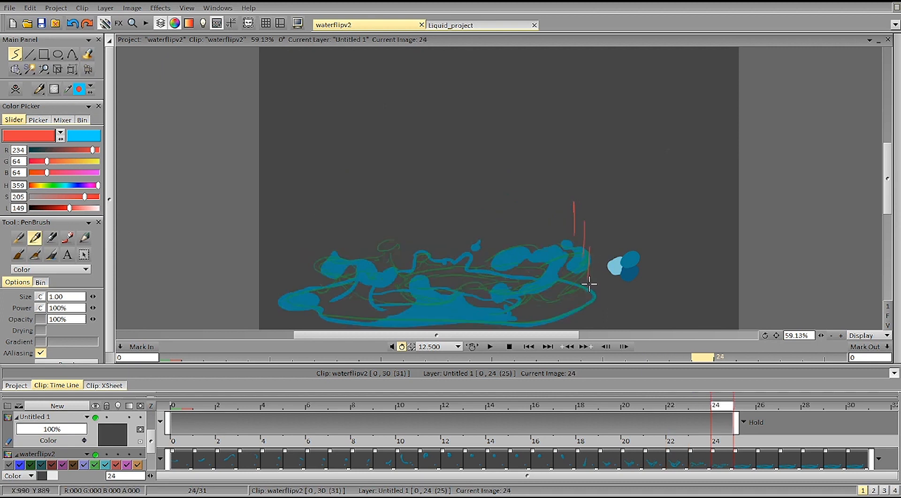
pyautogui.press('Left')
pyautogui.press('Right')
pyautogui.press('Left')
pyautogui.press('Right')
pyautogui.press('Right')
pyautogui.press('Left')
pyautogui.press('Left')
pyautogui.press('Right')
pyautogui.press('Right')
pyautogui.press('Right')
pyautogui.press('Right')
pyautogui.press('Right')
pyautogui.press('Right')
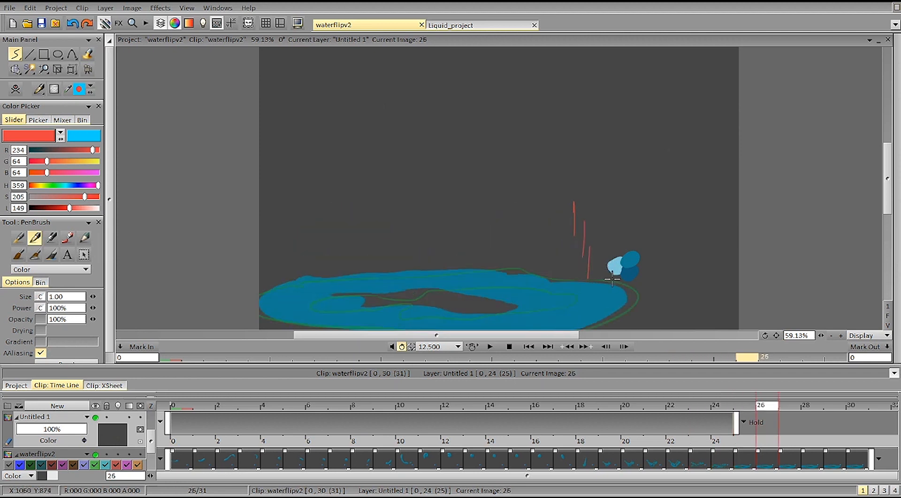
pyautogui.press('Left')
pyautogui.press('Left')
pyautogui.press('Left')
pyautogui.press('Left')
pyautogui.press('Left')
pyautogui.press('Left')
pyautogui.press('Left')
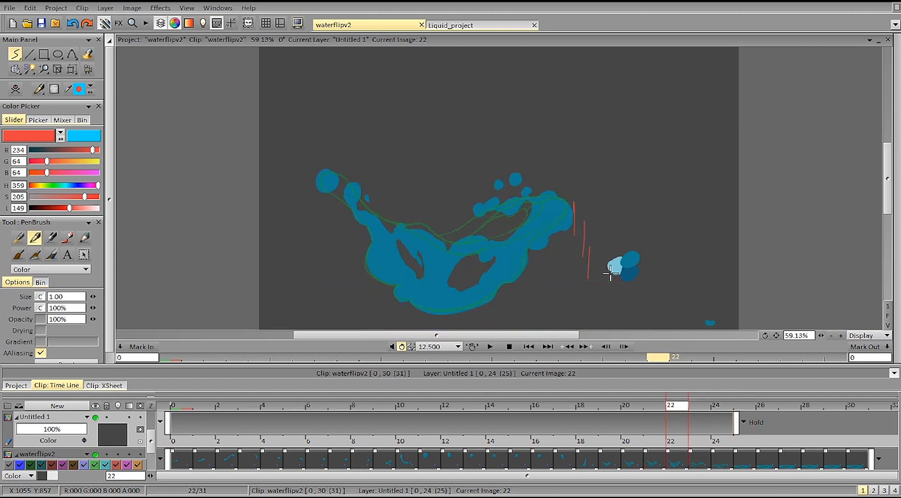
pyautogui.press('Right')
pyautogui.press('Right')
# Step: Review the splash's right edge on images 23 to 26 and clear the three vertical red strokes
pyautogui.press('Right')
pyautogui.press('Left')
pyautogui.press('Left')
pyautogui.press('Left')
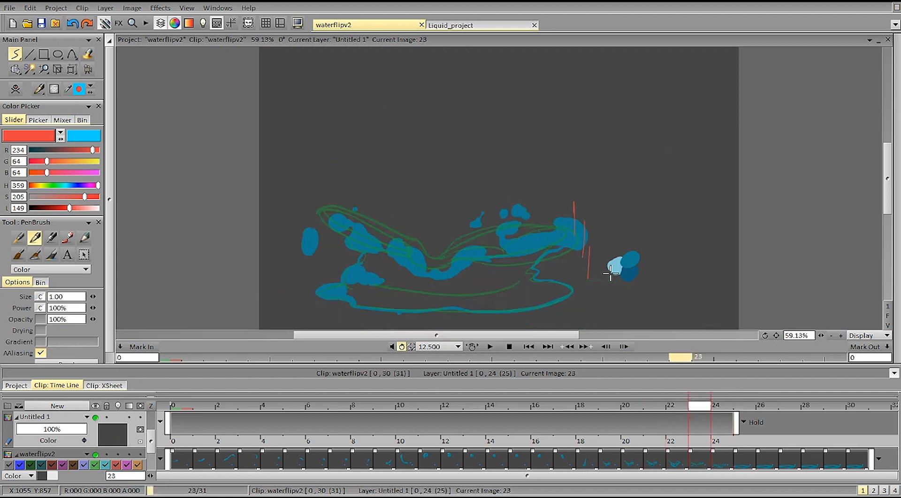
pyautogui.press('Right')
pyautogui.press('Right')
pyautogui.press('Right')
# Step: Draw short curved red strokes over the splash's upper right tip and a falling arc beyond it on images 20 to 22
pyautogui.press('Left')
pyautogui.press('Left')
pyautogui.press('Left')
pyautogui.press('Left')
pyautogui.press('Left')
pyautogui.press('Delete')
pyautogui.press('Left')
pyautogui.press('Left')
pyautogui.press('Right')
pyautogui.moveTo(529, 206); pyautogui.dragTo(521, 209)
pyautogui.press('Right')
pyautogui.press('Left')
pyautogui.press('Left')
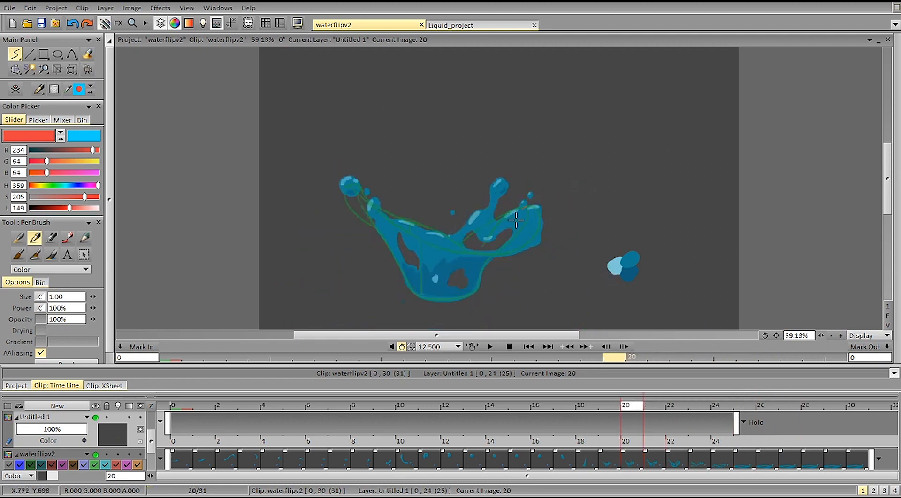
pyautogui.press('Right')
pyautogui.press('Right')
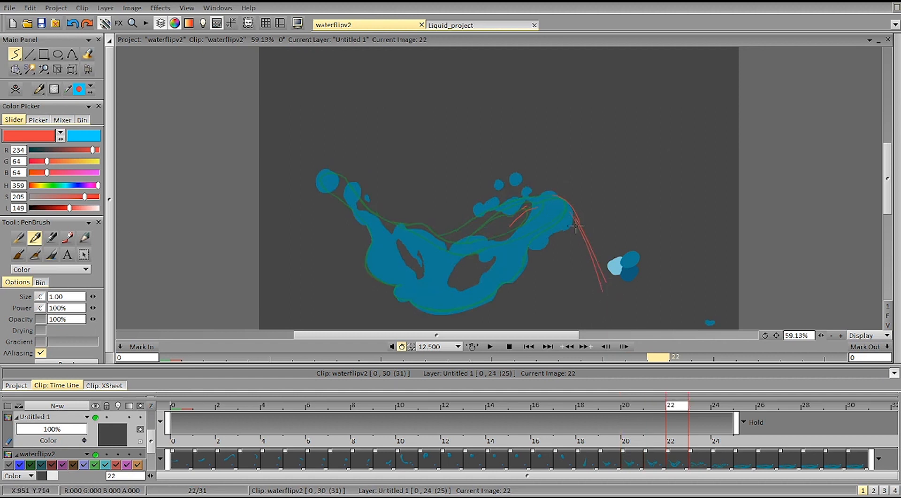
# Step: Draw additional red arcs curving down beyond the splash's right edge while comparing images 21 to 25
pyautogui.press('Left')
pyautogui.press('Right')
pyautogui.press('Right')
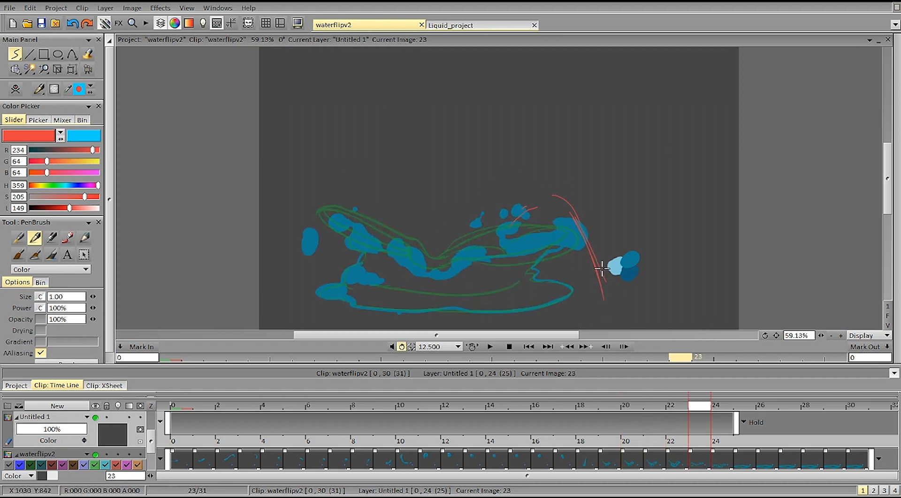
pyautogui.press('Right')
pyautogui.press('Right')
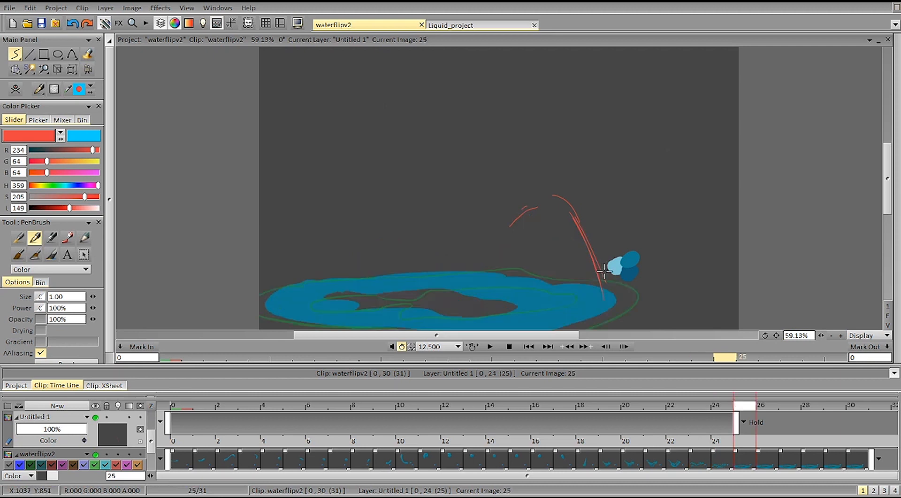
pyautogui.press('Left')
pyautogui.press('Left')
pyautogui.press('Left')
pyautogui.press('Right')
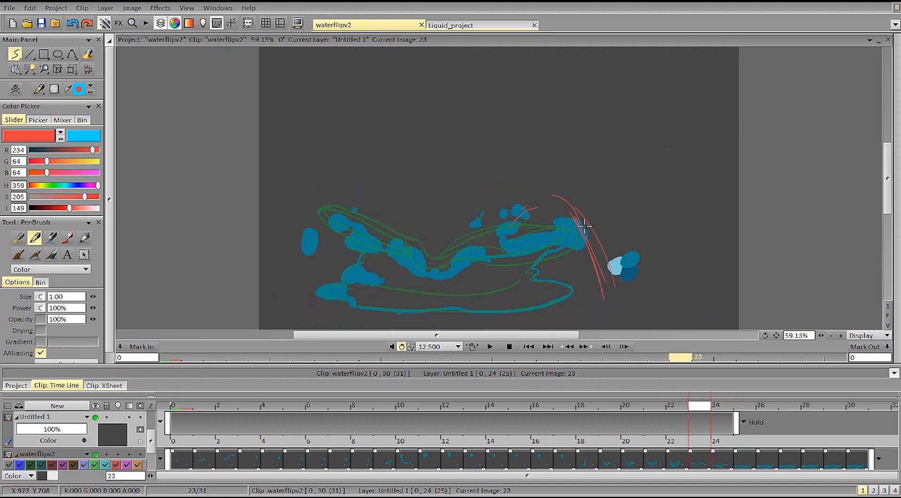
pyautogui.press('Right')
pyautogui.press('Right')
pyautogui.press('Left')
pyautogui.press('Left')
pyautogui.press('Left')
pyautogui.press('Left')
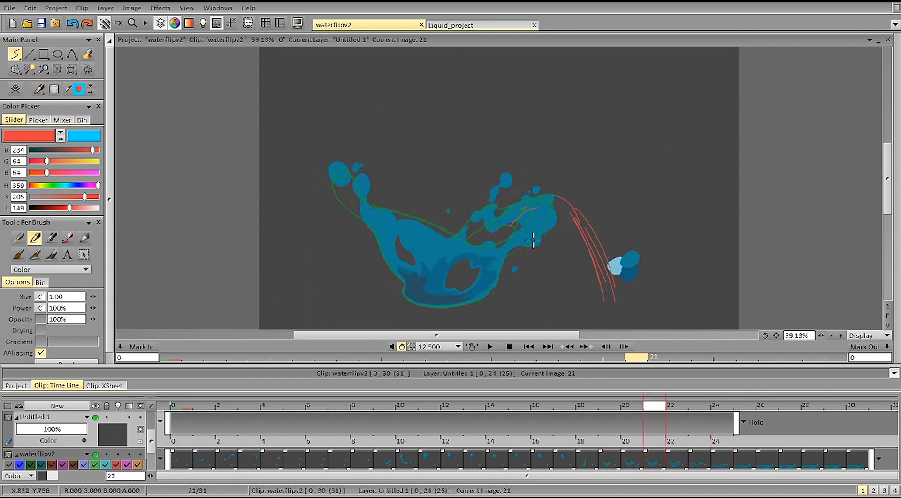
# Step: Draw a red loop below the splash's right arm and curved strokes following its lower right edge through images 23 to 25
pyautogui.press('Right')
pyautogui.press('Right')
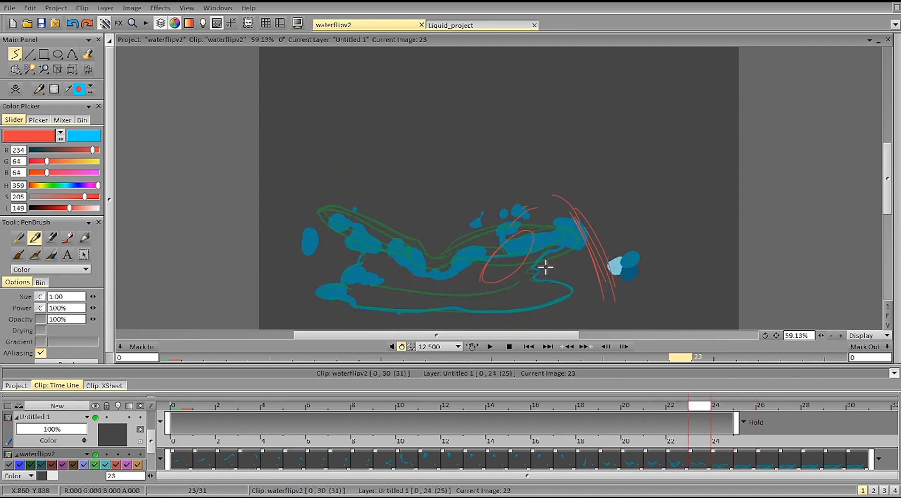
pyautogui.press('Right')
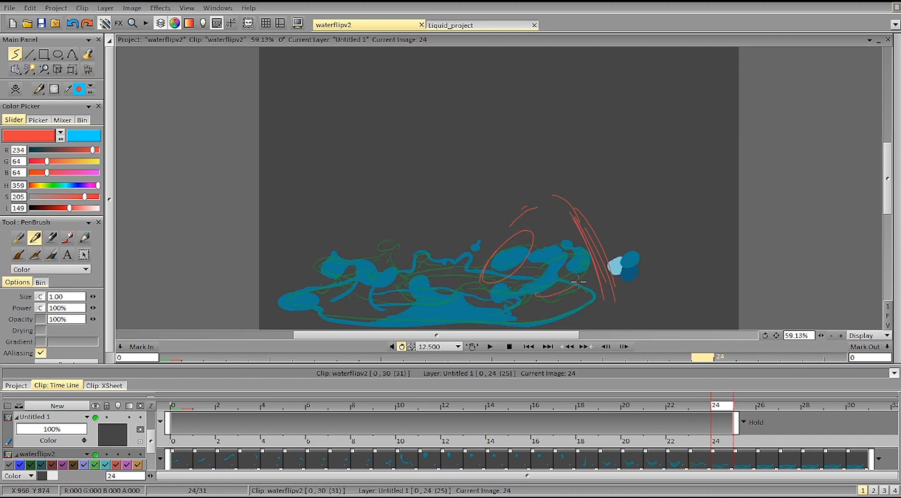
pyautogui.press('Right')
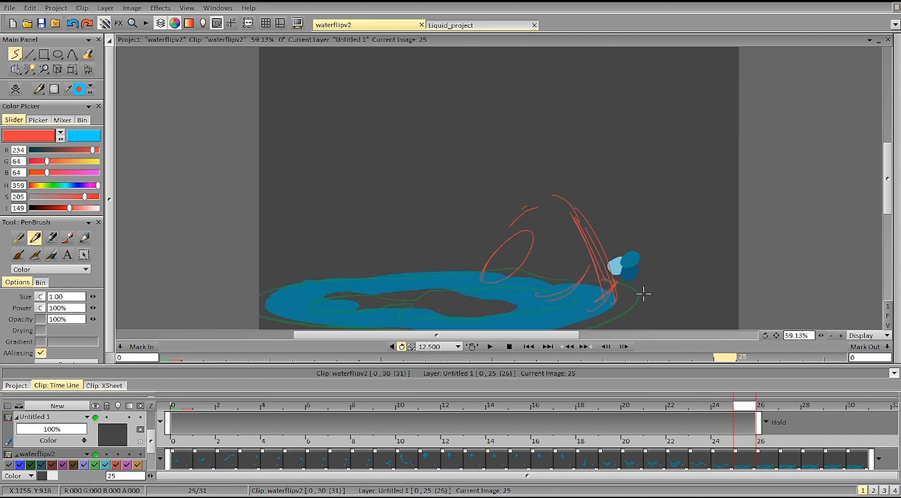
# Step: Add small curved red strokes around the puddle's right edge while advancing from image 25 to 31
pyautogui.press('Right')
pyautogui.press('Right')
pyautogui.press('Right')
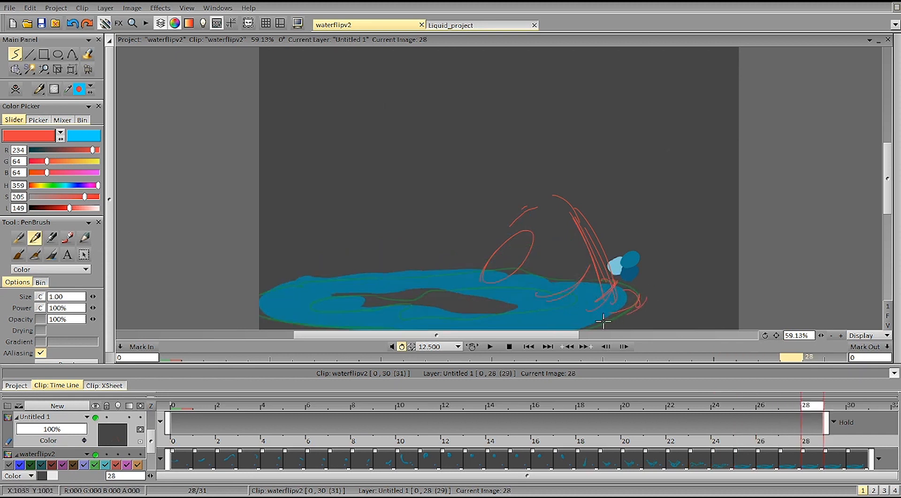
pyautogui.press('Right')
pyautogui.press('Right')
pyautogui.press('Right')
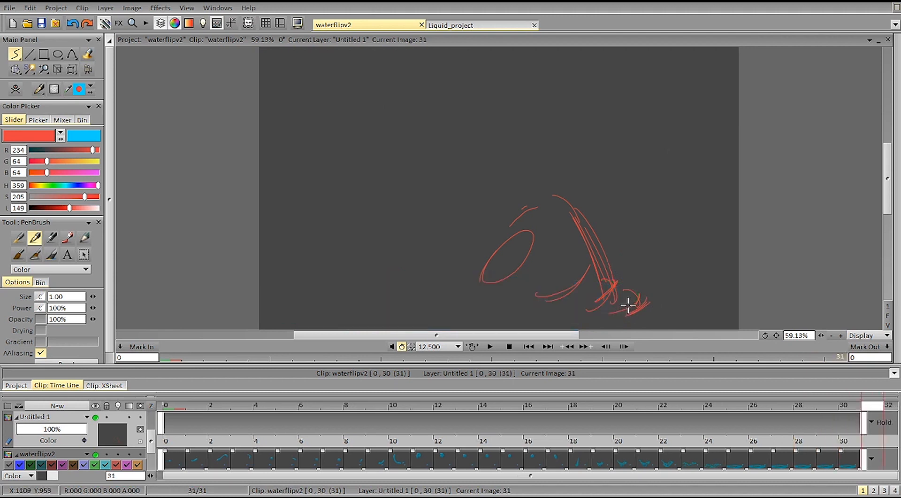
# Step: Clear all the red arc and loop strokes and return to image 23
pyautogui.press('Left')
pyautogui.press('Left')
pyautogui.press('Left')
pyautogui.press('Left')
pyautogui.press('Left')
pyautogui.press('Left')
pyautogui.press('Left')
pyautogui.press('Left')
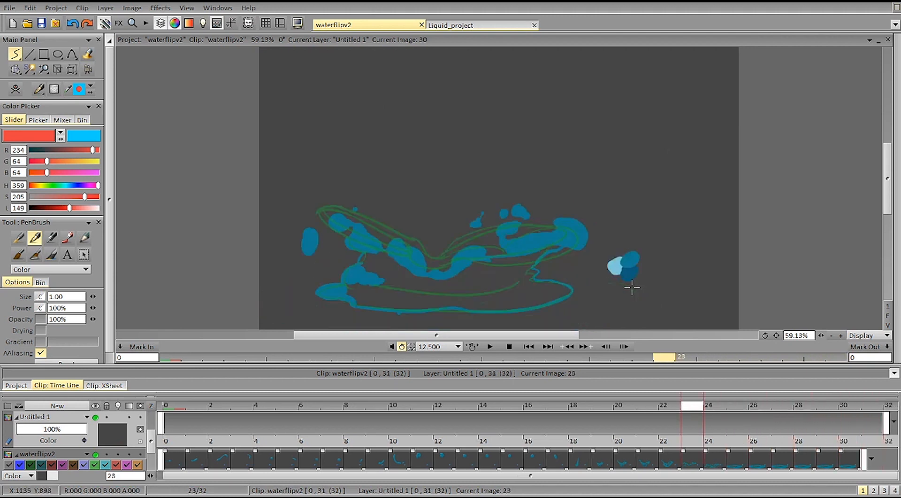
# Step: Examine how the unmarked splash spreads and breaks up by flipping between images 19 and 23
pyautogui.press('Left')
pyautogui.press('Left')
pyautogui.press('Left')
pyautogui.press('Left')
pyautogui.press('Left')
pyautogui.press('Right')
pyautogui.press('Right')
pyautogui.press('Right')
pyautogui.press('Right')
pyautogui.press('Right')
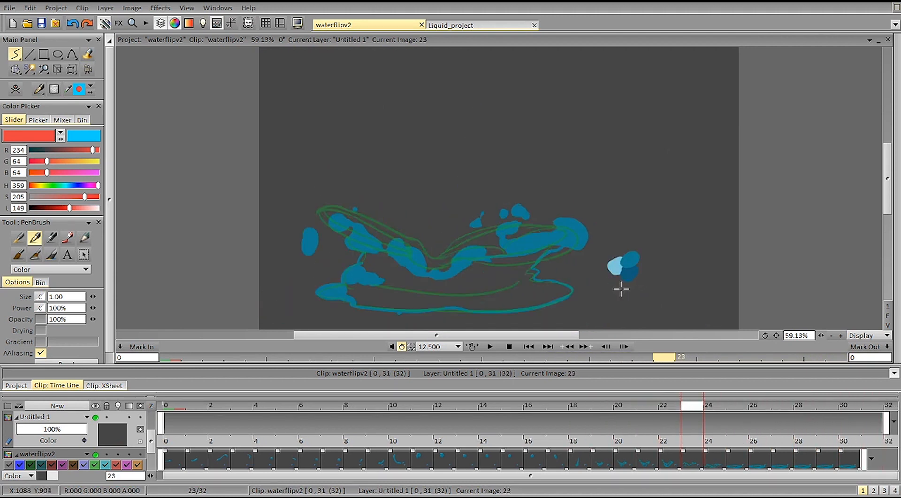
pyautogui.press('Left')
pyautogui.press('Left')
pyautogui.press('Left')
pyautogui.press('Right')
pyautogui.press('Right')
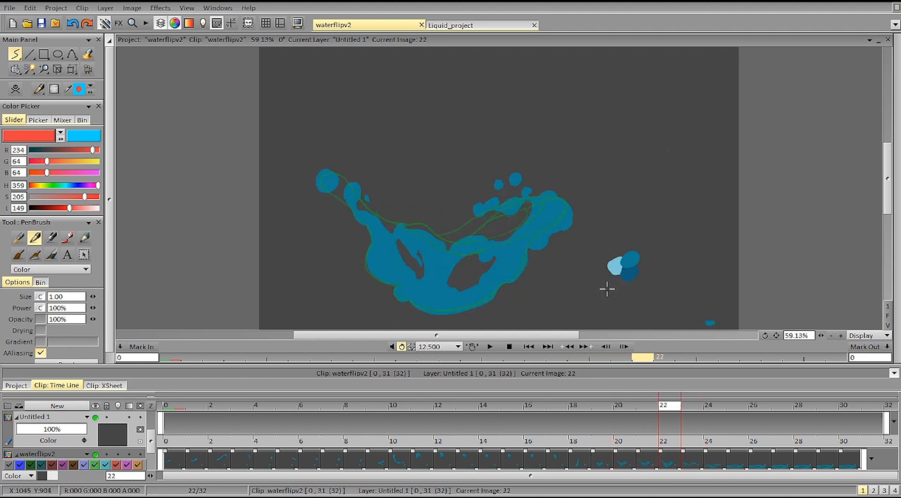
pyautogui.press('Right')
pyautogui.press('Left')
pyautogui.press('Left')
pyautogui.press('Right')
pyautogui.press('Right')
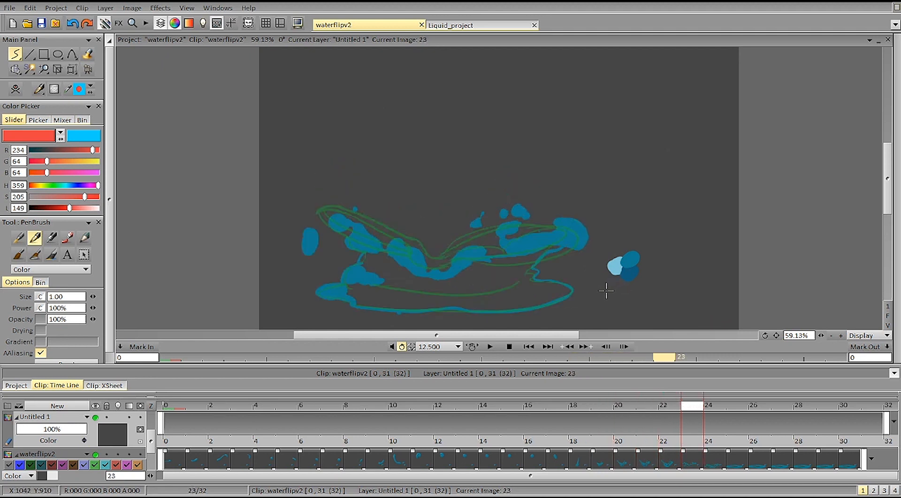
pyautogui.press('Left')
pyautogui.press('Left')
pyautogui.press('Left')
pyautogui.press('Left')
pyautogui.press('Left')
# Step: Trace the hole in the splash's left side in red on images 20 and 21, comparing its shape between neighbouring images
pyautogui.press('Right')
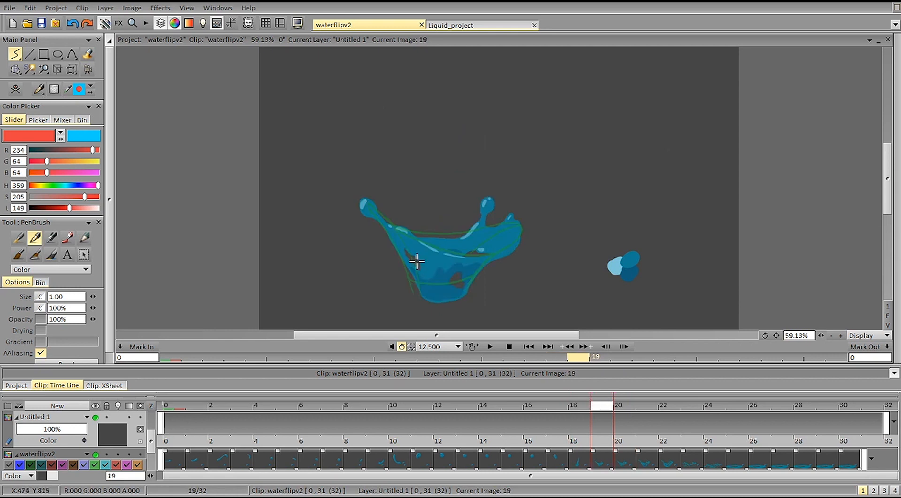
pyautogui.press('Right')
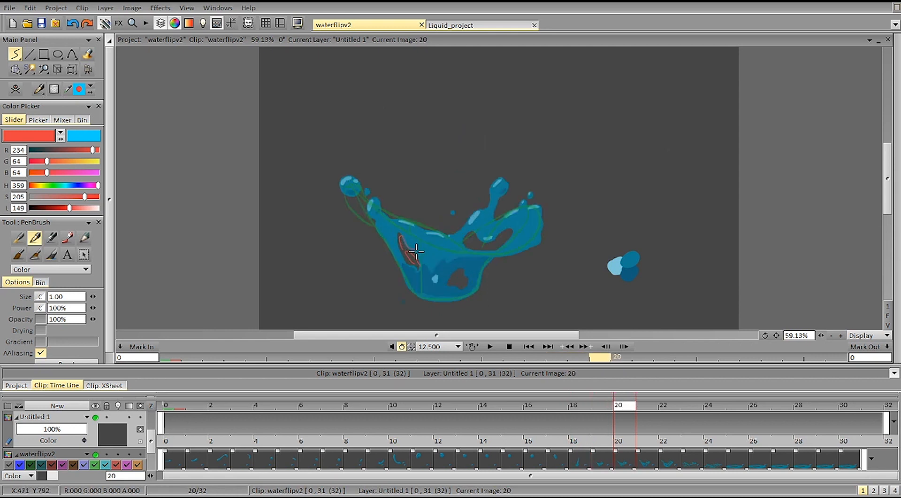
pyautogui.press('Right')
pyautogui.press('Left')
pyautogui.press('Left')
pyautogui.press('Right')
pyautogui.press('Right')
pyautogui.press('Left')
pyautogui.press('Right')
pyautogui.press('Left')
pyautogui.press('Right')
pyautogui.press('Right')
pyautogui.press('Left')
pyautogui.press('Left')
pyautogui.press('Left')
pyautogui.press('Right')
pyautogui.press('Right')
pyautogui.press('Left')
pyautogui.press('Right')
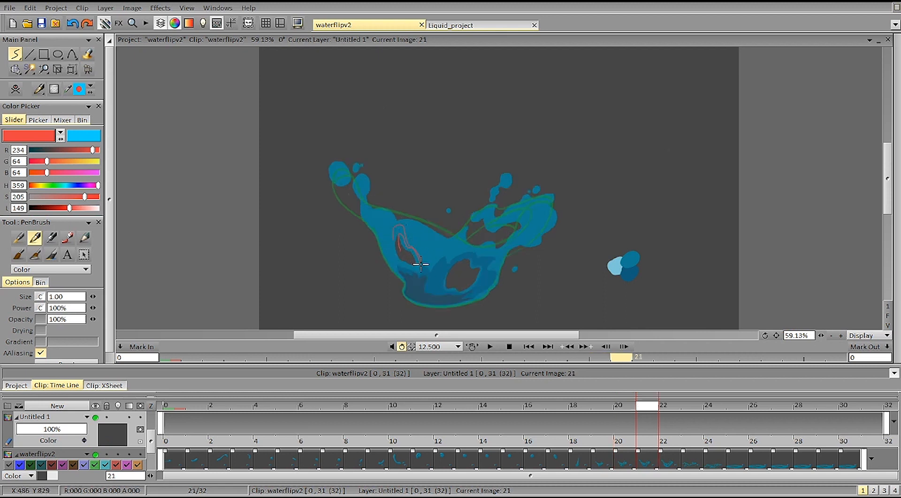
# Step: Add red strokes around the left hole's upper edge on image 22 and compare its growth with the neighbouring images
pyautogui.press('Right')
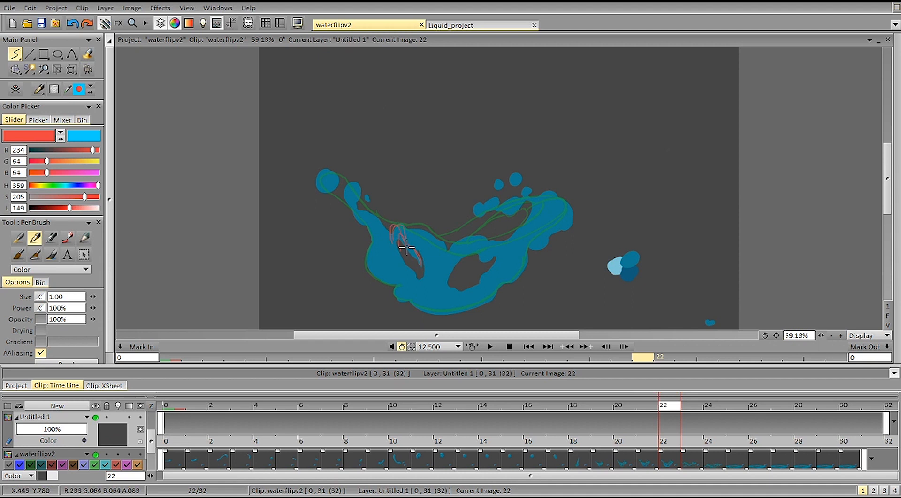
pyautogui.press('Right')
pyautogui.press('Left')
pyautogui.press('Left')
pyautogui.press('Right')
pyautogui.press('Left')
pyautogui.press('Left')
pyautogui.press('Right')
pyautogui.press('Right')
pyautogui.press('Left')
pyautogui.press('Right')
pyautogui.press('Left')
pyautogui.press('Right')
pyautogui.press('Left')
pyautogui.press('Right')
pyautogui.press('Left')
pyautogui.press('Right')
pyautogui.press('Left')
# Step: Clear the red outlines around the splash's left hole and go to image 22
pyautogui.press('Right')
pyautogui.press('Left')
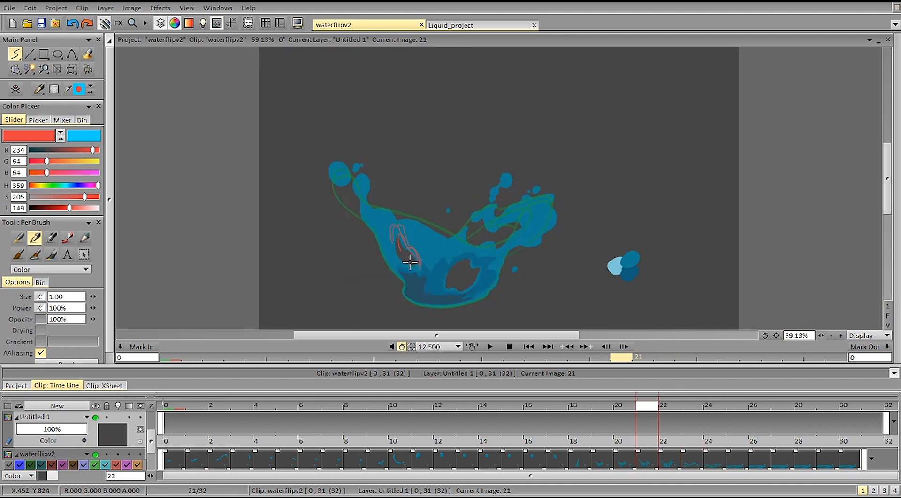
pyautogui.press('Left')
# Step: Examine how the droplets above the splash's right side move between images 19 and 23
pyautogui.press('Right')
pyautogui.press('Right')
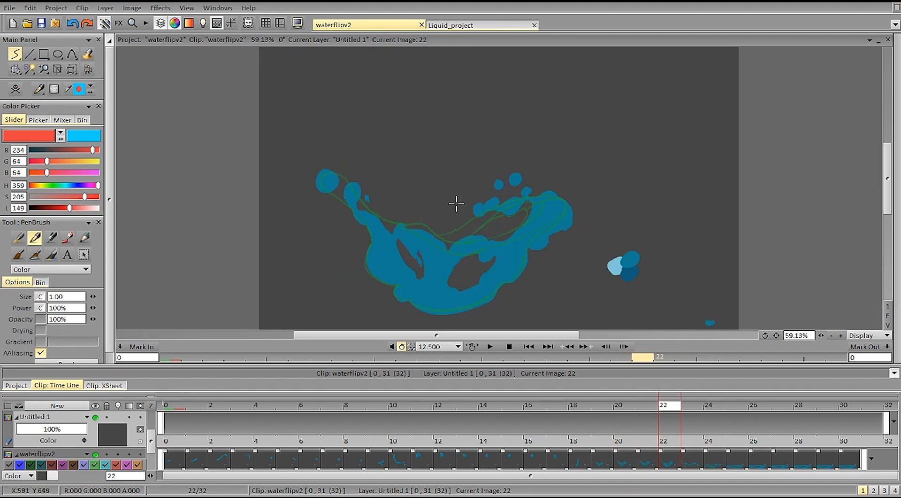
pyautogui.press('Right')
pyautogui.press('Left')
pyautogui.press('Left')
pyautogui.press('Right')
pyautogui.press('Left')
pyautogui.press('Left')
pyautogui.press('Right')
pyautogui.press('Right')
pyautogui.press('Right')
pyautogui.press('Left')
pyautogui.press('Left')
pyautogui.press('Left')
pyautogui.press('Left')
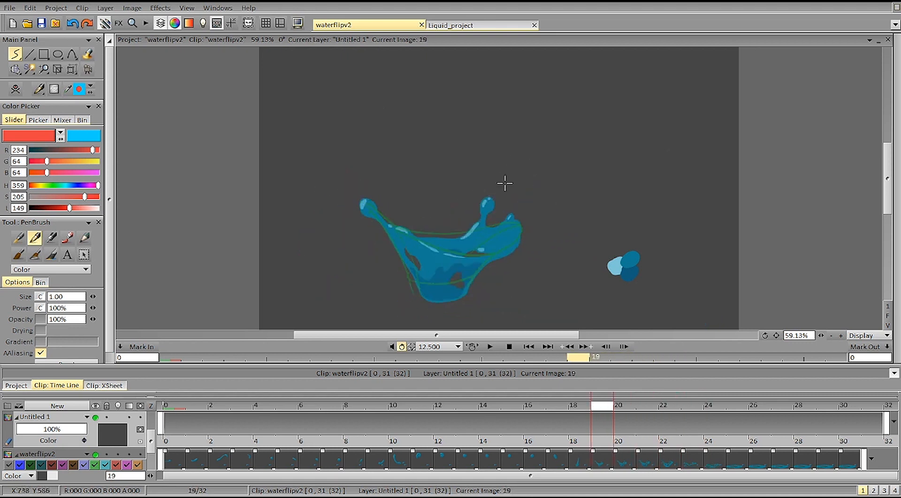
# Step: Circle the droplet above the splash's right side in red at its positions on images 19, 20 and 21
pyautogui.press('Right')
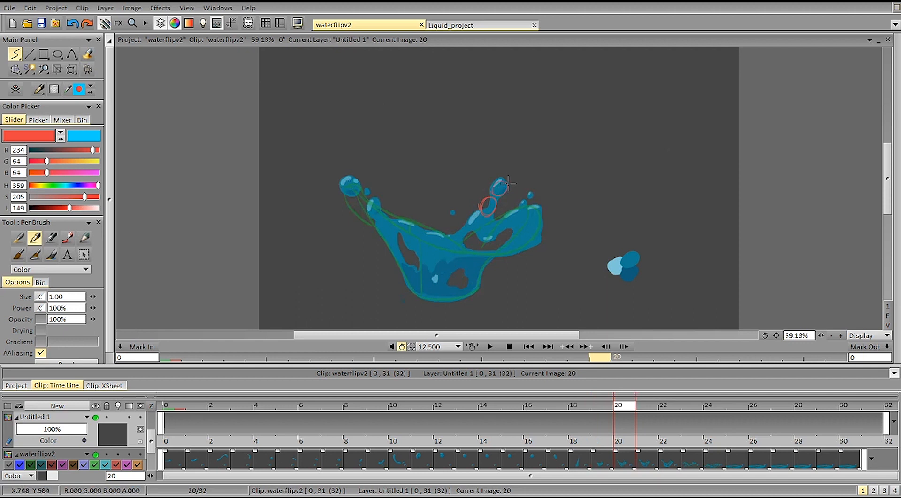
pyautogui.press('Right')
pyautogui.press('Left')
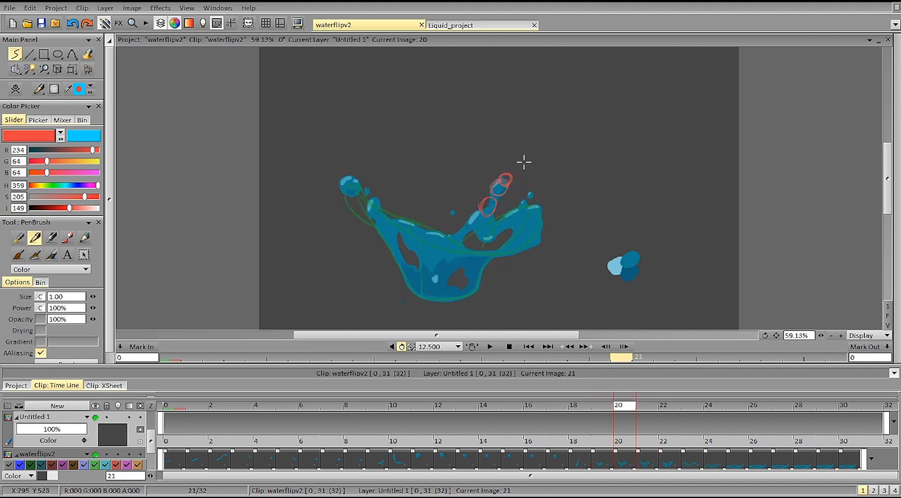
pyautogui.press('Right')
pyautogui.press('Right')
pyautogui.press('Left')
# Step: Circle the same droplet's falling positions in red on images 22, 23 and 24
pyautogui.press('Left')
pyautogui.press('Right')
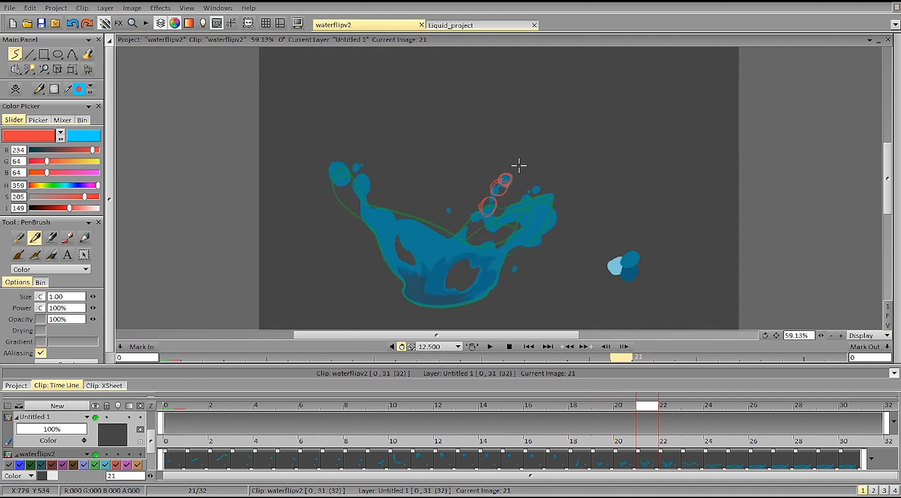
pyautogui.press('Right')
pyautogui.press('Right')
pyautogui.press('Left')
pyautogui.press('Right')
pyautogui.moveTo(515, 203)
pyautogui.mouseDown()
pyautogui.moveTo(519, 216)
pyautogui.moveTo(522, 205)
pyautogui.mouseUp()
# Step: Compare the spacing of the red droplet circles with the drawings by flipping back and forth between images 18 and 24
pyautogui.press('Right')
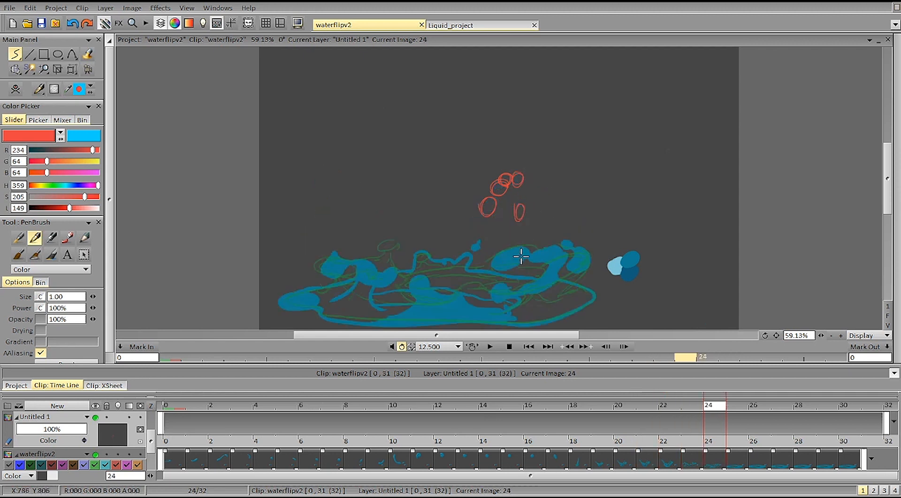
pyautogui.press('Left')
pyautogui.press('Left')
pyautogui.press('Left')
pyautogui.press('Left')
pyautogui.press('Right')
pyautogui.press('Right')
pyautogui.press('Right')
pyautogui.press('Left')
pyautogui.press('Left')
pyautogui.press('Right')
pyautogui.press('Right')
pyautogui.press('Right')
pyautogui.press('Left')
pyautogui.press('Left')
pyautogui.press('Left')
pyautogui.press('Left')
pyautogui.press('Left')
pyautogui.press('Left')
pyautogui.press('Right')
pyautogui.press('Right')
pyautogui.press('Right')
# Step: Recheck the right-hand droplet's rise and fall between images 19 and 23, and clear its red circles
pyautogui.press('Right')
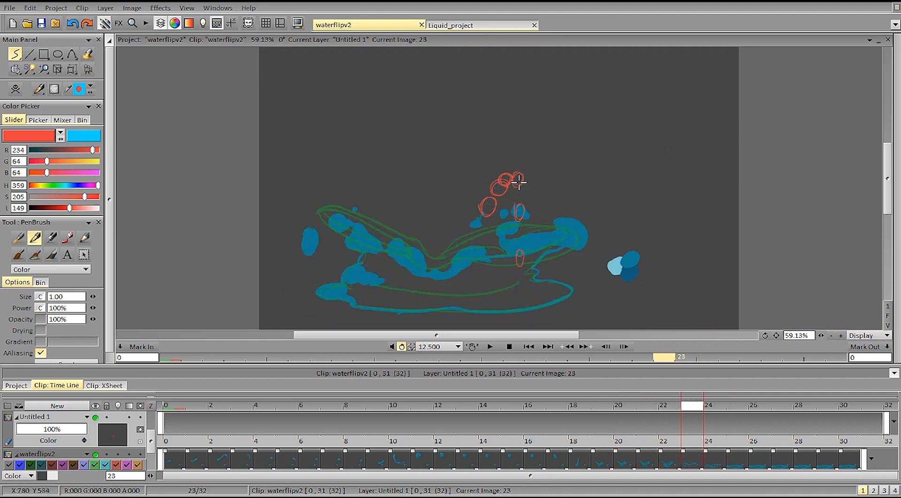
pyautogui.press('Left')
pyautogui.press('Left')
pyautogui.press('Left')
pyautogui.press('Left')
pyautogui.press('Right')
pyautogui.press('Right')
pyautogui.press('Right')
pyautogui.press('Left')
pyautogui.press('Left')
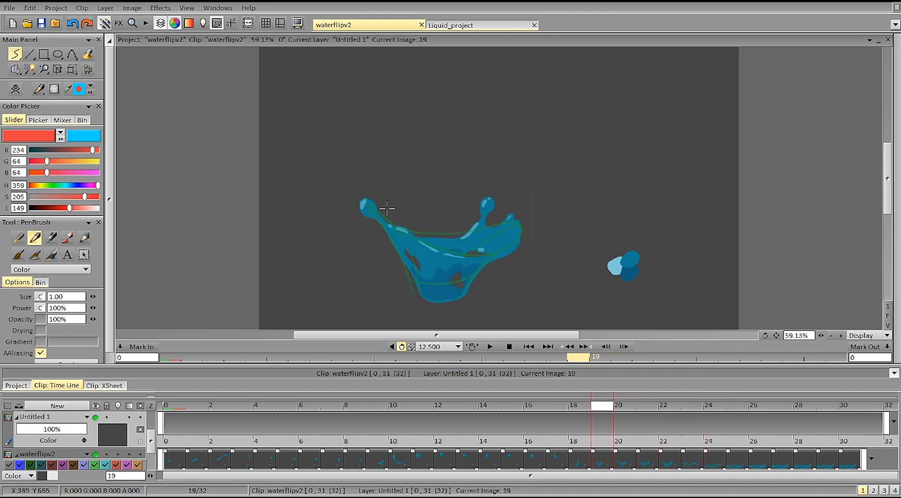
# Step: Circle the droplet above the splash's left arm in red at its successive positions on images 20 to 24
pyautogui.press('Right')
pyautogui.press('Right')
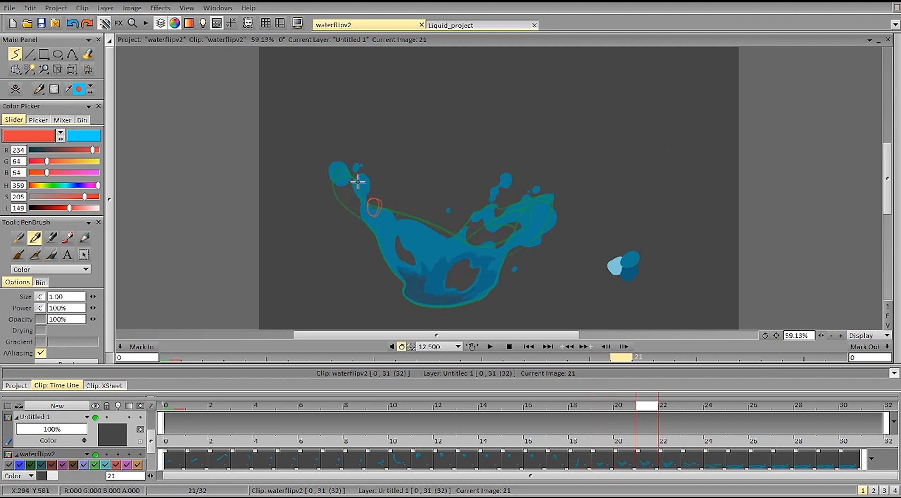
pyautogui.press('Right')
pyautogui.press('Right')
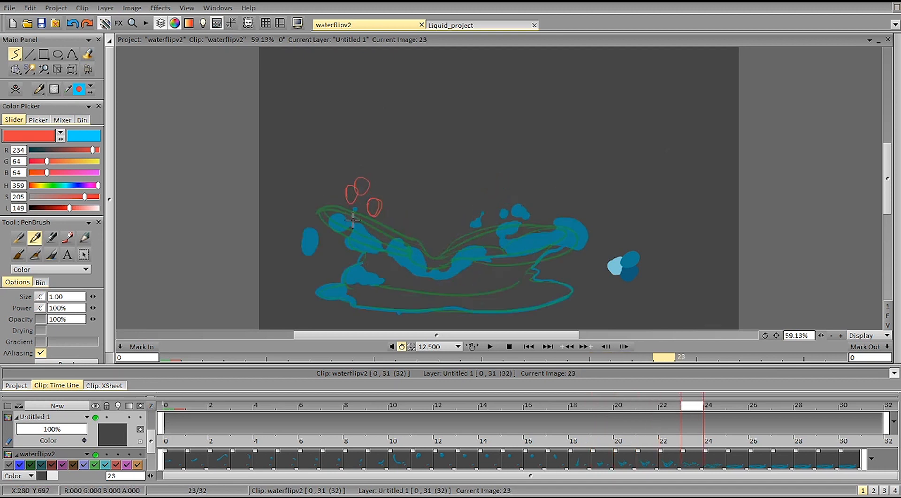
# Step: Compare the left-hand droplet's red circles with the drawings by flipping repeatedly through the images around 20 to 24
pyautogui.press('Right')
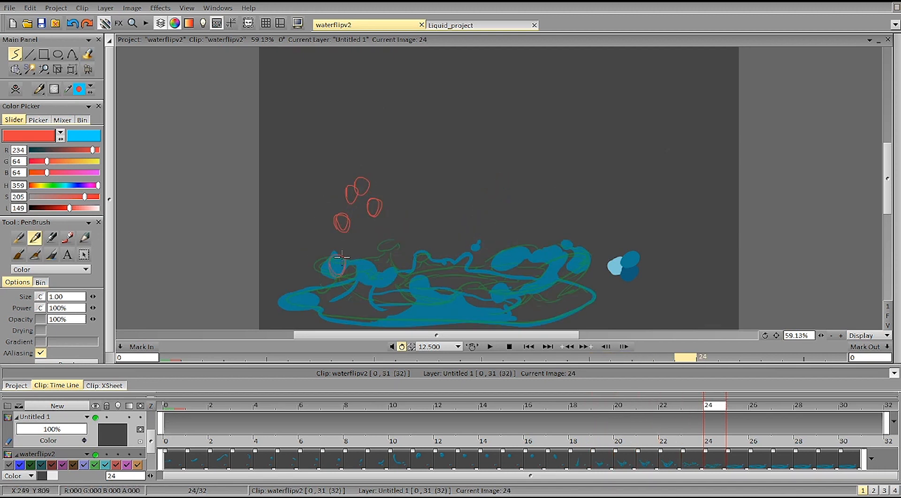
pyautogui.press('Right')
pyautogui.press('Right')
pyautogui.press('Left')
pyautogui.press('Left')
pyautogui.press('Left')
pyautogui.press('Left')
pyautogui.press('Left')
pyautogui.press('Left')
pyautogui.press('Left')
pyautogui.press('Left')
pyautogui.press('Right')
pyautogui.press('Right')
pyautogui.press('Right')
pyautogui.press('Right')
pyautogui.press('Right')
pyautogui.press('Left')
pyautogui.press('Left')
pyautogui.press('Right')
# Step: Clear the red circles and mark the splash's lower left edge with slanted red strokes across images 20 to 22
pyautogui.press('Left')
pyautogui.press('Left')
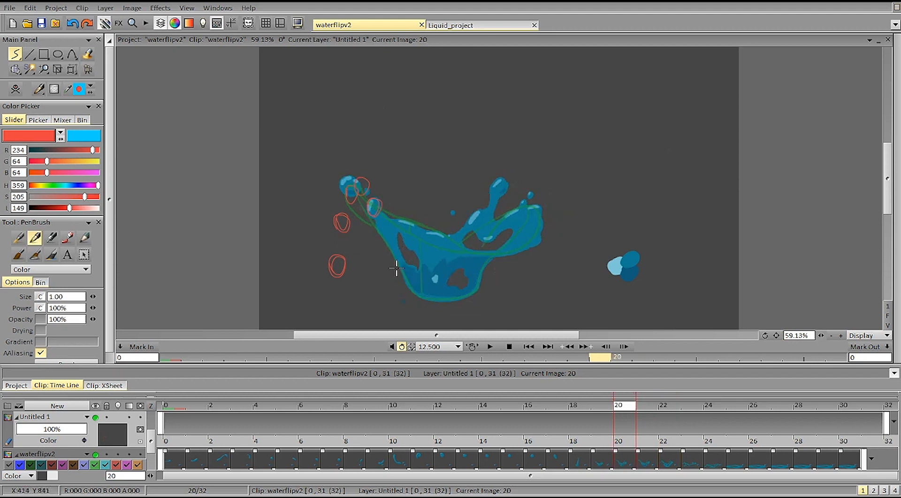
pyautogui.press('Right')
pyautogui.press('Delete')
pyautogui.press('Left')
pyautogui.moveTo(387, 244)
pyautogui.mouseDown()
pyautogui.moveTo(407, 289)
pyautogui.moveTo(378, 258)
pyautogui.moveTo(402, 288)
pyautogui.mouseUp()
pyautogui.press('Right')
pyautogui.press('Right')
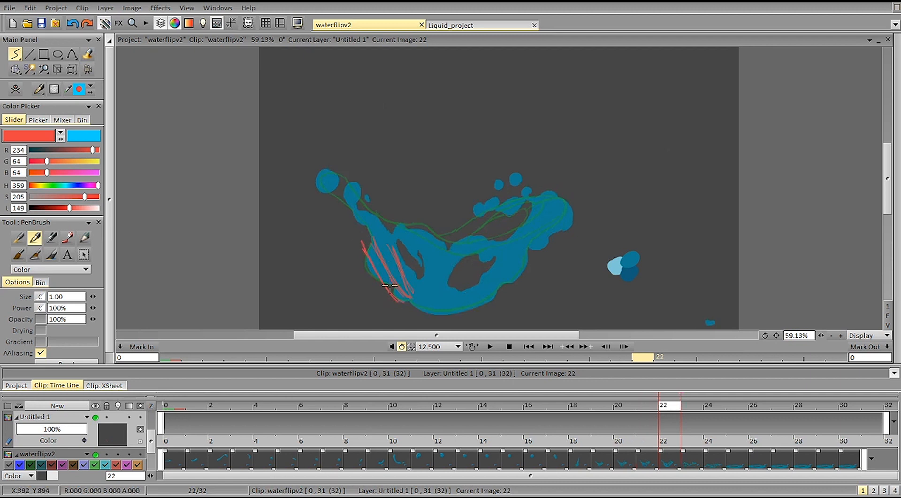
# Step: Extend the red edge marks with an outline of the left arm and its droplet while flipping between images 21 and 22
pyautogui.press('Left')
pyautogui.press('Right')
pyautogui.press('Left')
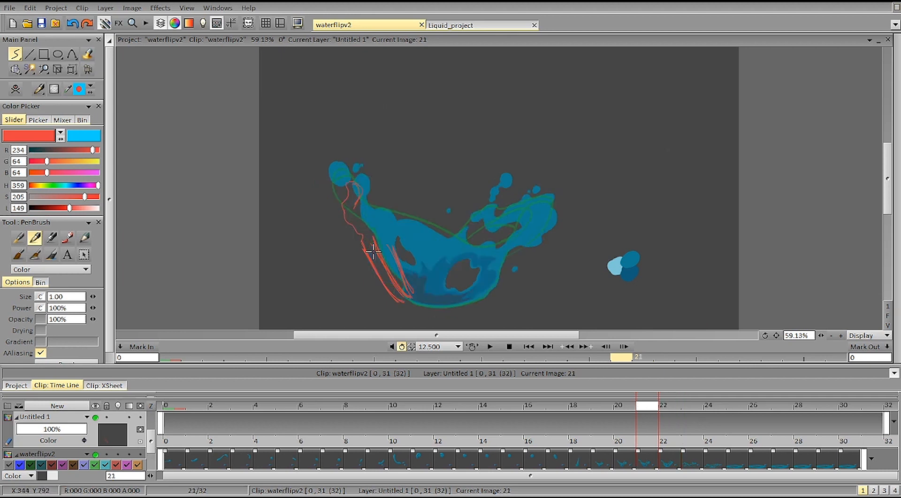
# Step: Compare the red left-edge outline with the splash drawings on images 20, 21 and 22
pyautogui.press('Left')
pyautogui.press('Right')
pyautogui.press('Right')
pyautogui.press('Left')
pyautogui.press('Left')
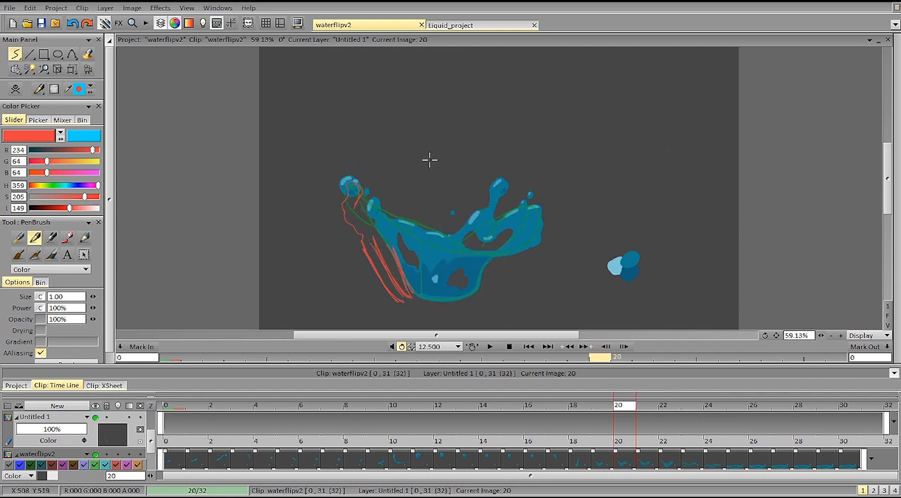
pyautogui.press('Right')
# Step: Clear the red edge marks and examine how the splash's left side spreads and collapses around images 21 to 24
pyautogui.press('Right')
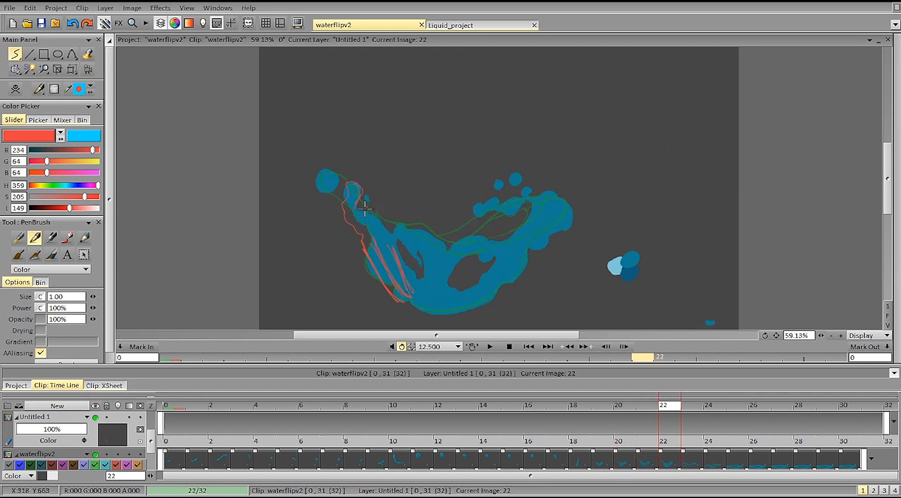
pyautogui.press('Right')
pyautogui.press('Left')
pyautogui.press('Right')
pyautogui.press('Right')
pyautogui.press('Left')
pyautogui.press('Right')
pyautogui.press('Right')
pyautogui.press('Left')
pyautogui.press('Left')
pyautogui.press('Left')
pyautogui.press('Left')
pyautogui.press('Right')
pyautogui.press('Right')
pyautogui.press('Right')
pyautogui.press('Right')
pyautogui.press('Right')
pyautogui.press('Right')
pyautogui.press('Right')
pyautogui.press('Left')
pyautogui.press('Left')
pyautogui.press('Left')
pyautogui.press('Left')
pyautogui.press('Left')
pyautogui.press('Left')
pyautogui.press('Right')
pyautogui.press('Right')
pyautogui.press('Right')
pyautogui.press('Left')
pyautogui.press('Left')
pyautogui.press('Left')
pyautogui.press('Left')
pyautogui.press('Left')
pyautogui.press('Left')
pyautogui.press('Left')
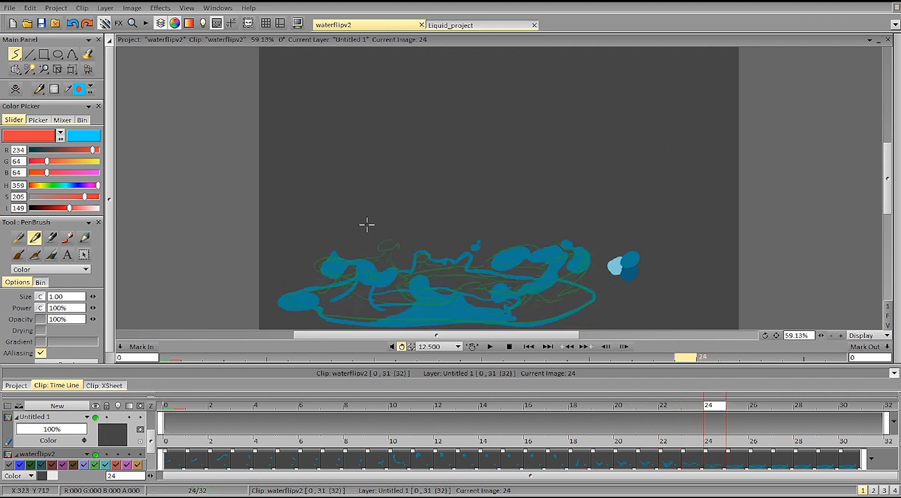
pyautogui.press('Right')
pyautogui.press('Right')
pyautogui.press('Right')
pyautogui.press('Right')
pyautogui.press('Right')
pyautogui.press('Right')
pyautogui.press('Right')
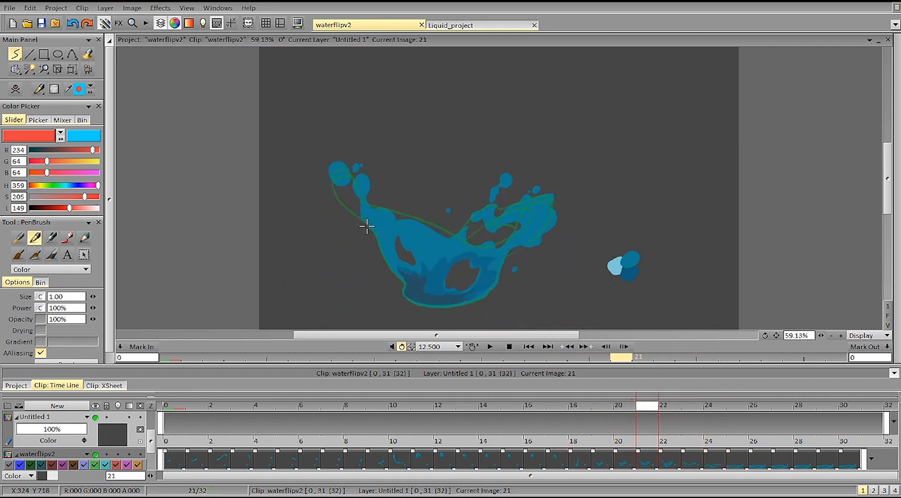
# Step: Examine the splash's collapse into the flat puddle on images 26 and 27, and return to the falling drop on image 16
pyautogui.press('Right')
pyautogui.press('Left')
pyautogui.press('Left')
pyautogui.press('Left')
pyautogui.press('Right')
pyautogui.press('Right')
pyautogui.press('Right')
pyautogui.press('Right')
pyautogui.press('Right')
pyautogui.press('Right')
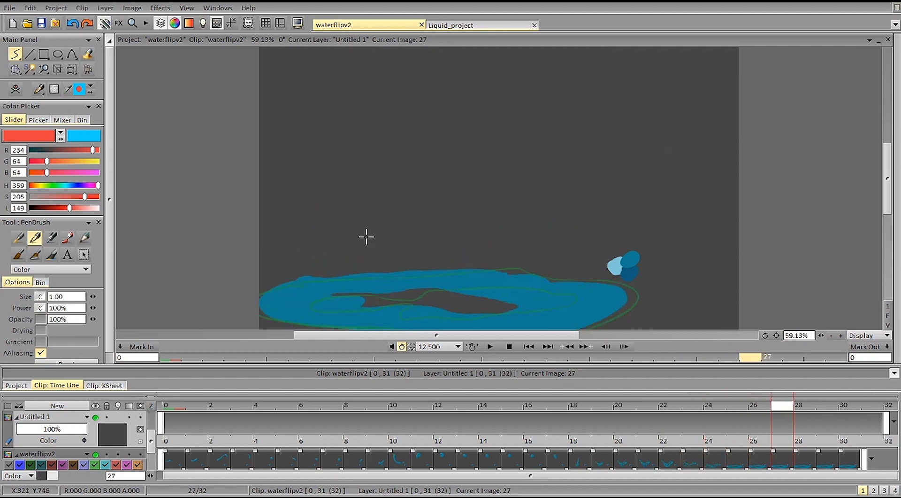
pyautogui.press('Left')
pyautogui.press('Left')
pyautogui.press('Left')
pyautogui.press('Left')
pyautogui.press('Left')
pyautogui.press('Left')
pyautogui.press('Left')
pyautogui.press('Left')
pyautogui.press('Left')
pyautogui.press('Left')
pyautogui.press('Left')
pyautogui.press('Left')
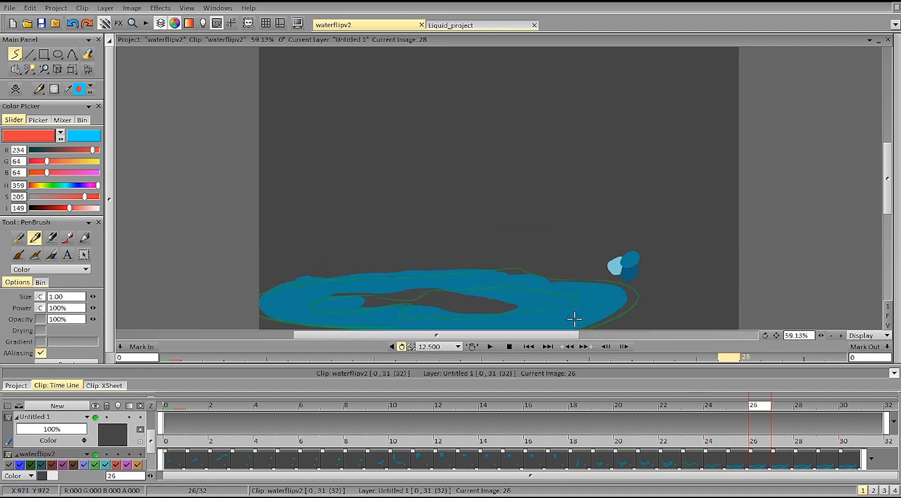
pyautogui.press('Right')
pyautogui.press('Right')
pyautogui.press('Right')
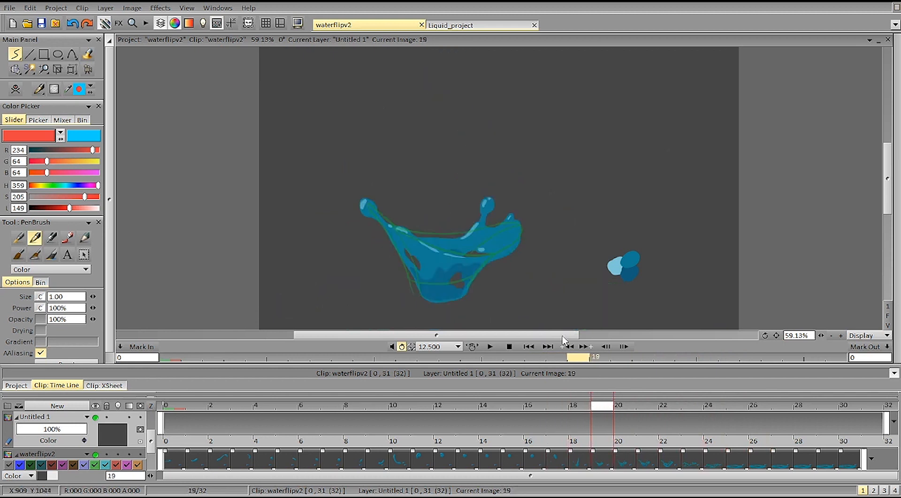
pyautogui.press('Left')
pyautogui.press('Left')
pyautogui.press('Left')
pyautogui.press('Left')
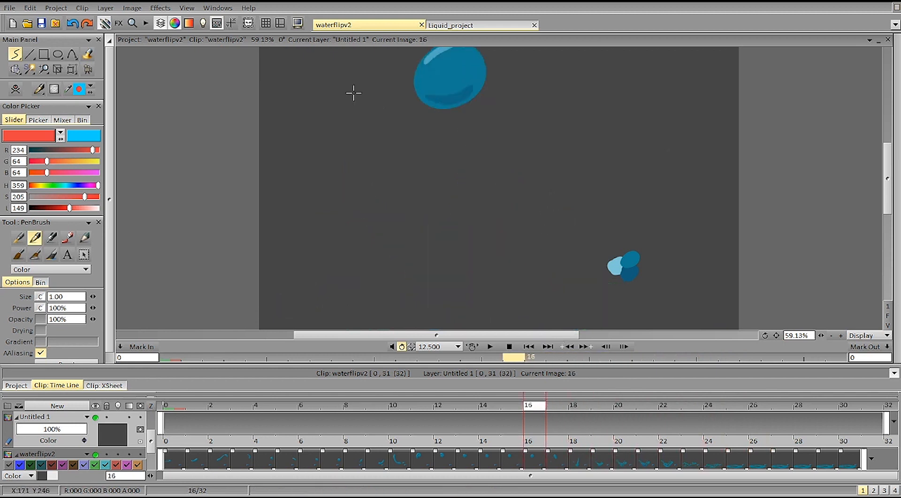